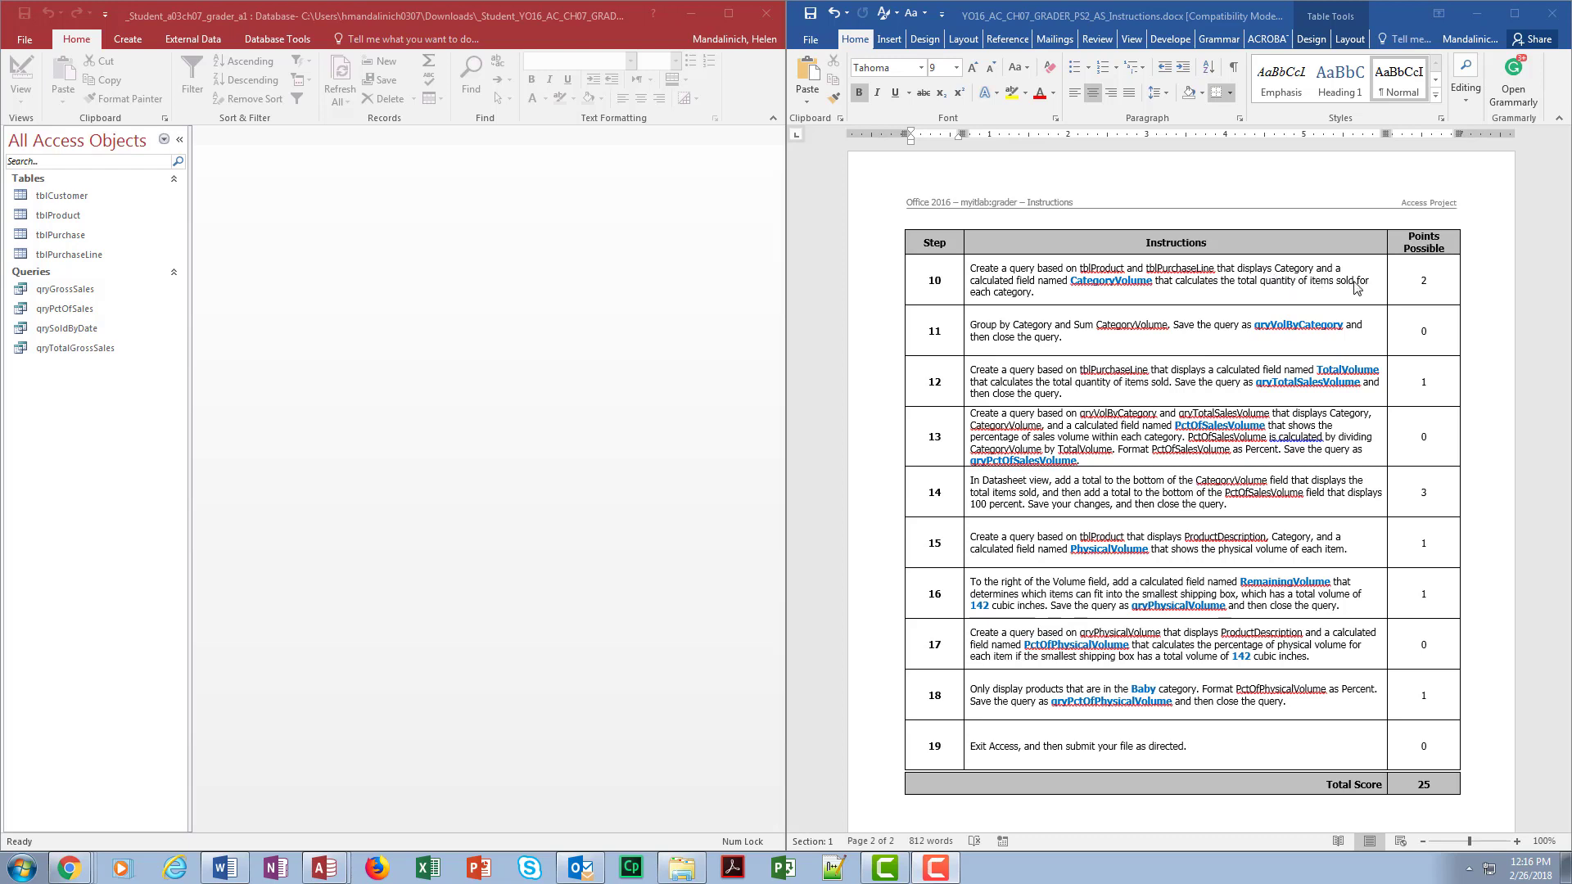
Create a new query in Design view based on the tblProduct and tblPurchaseLine tables.
left_click(141, 42)
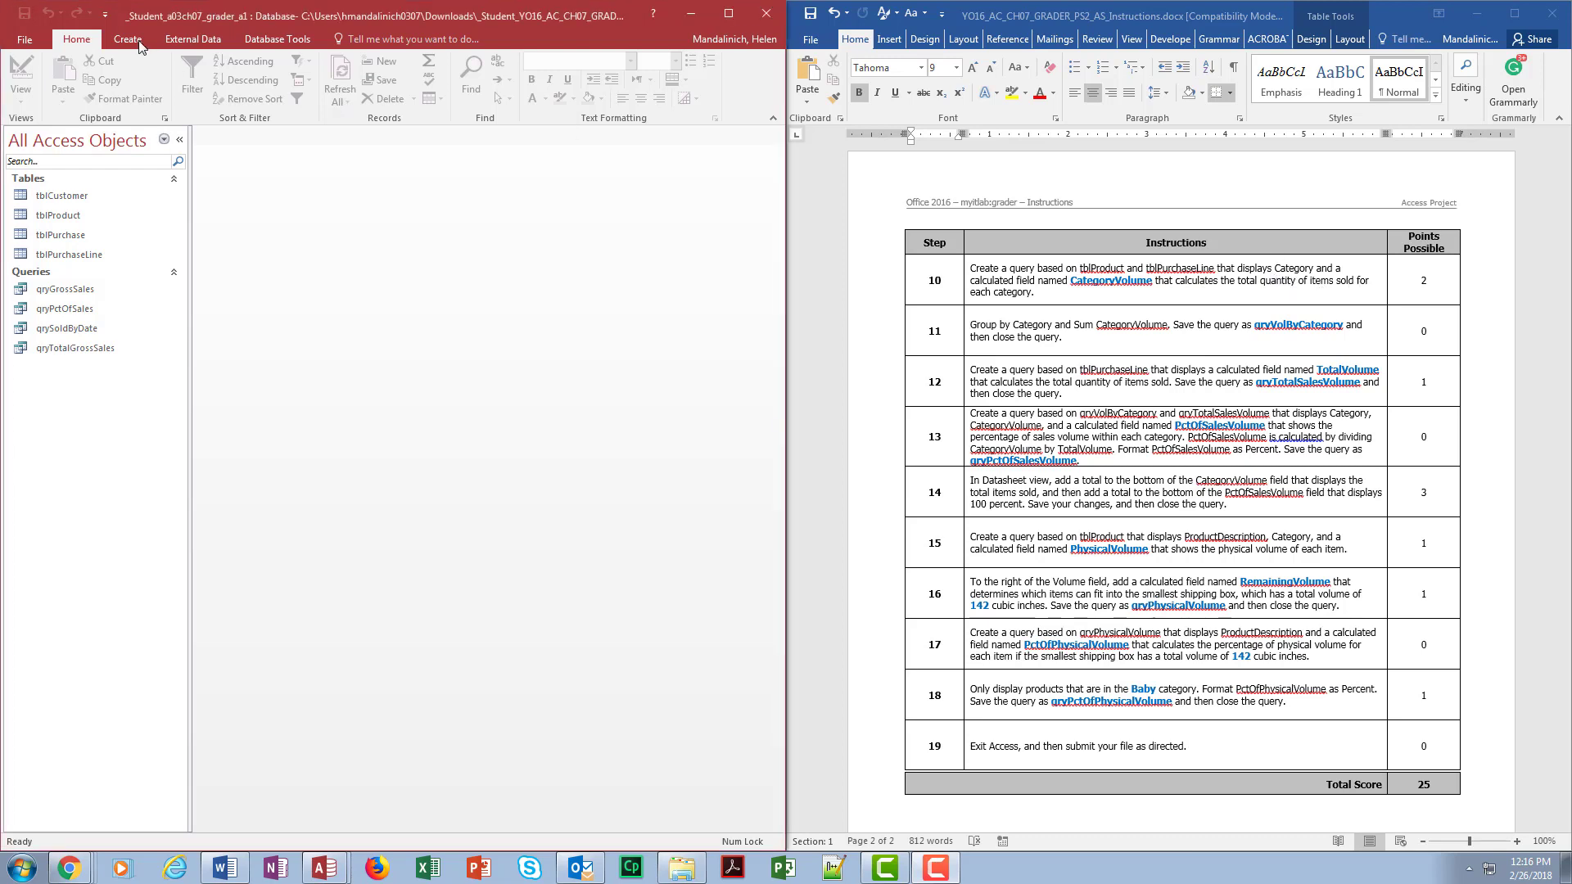
left_click(244, 82)
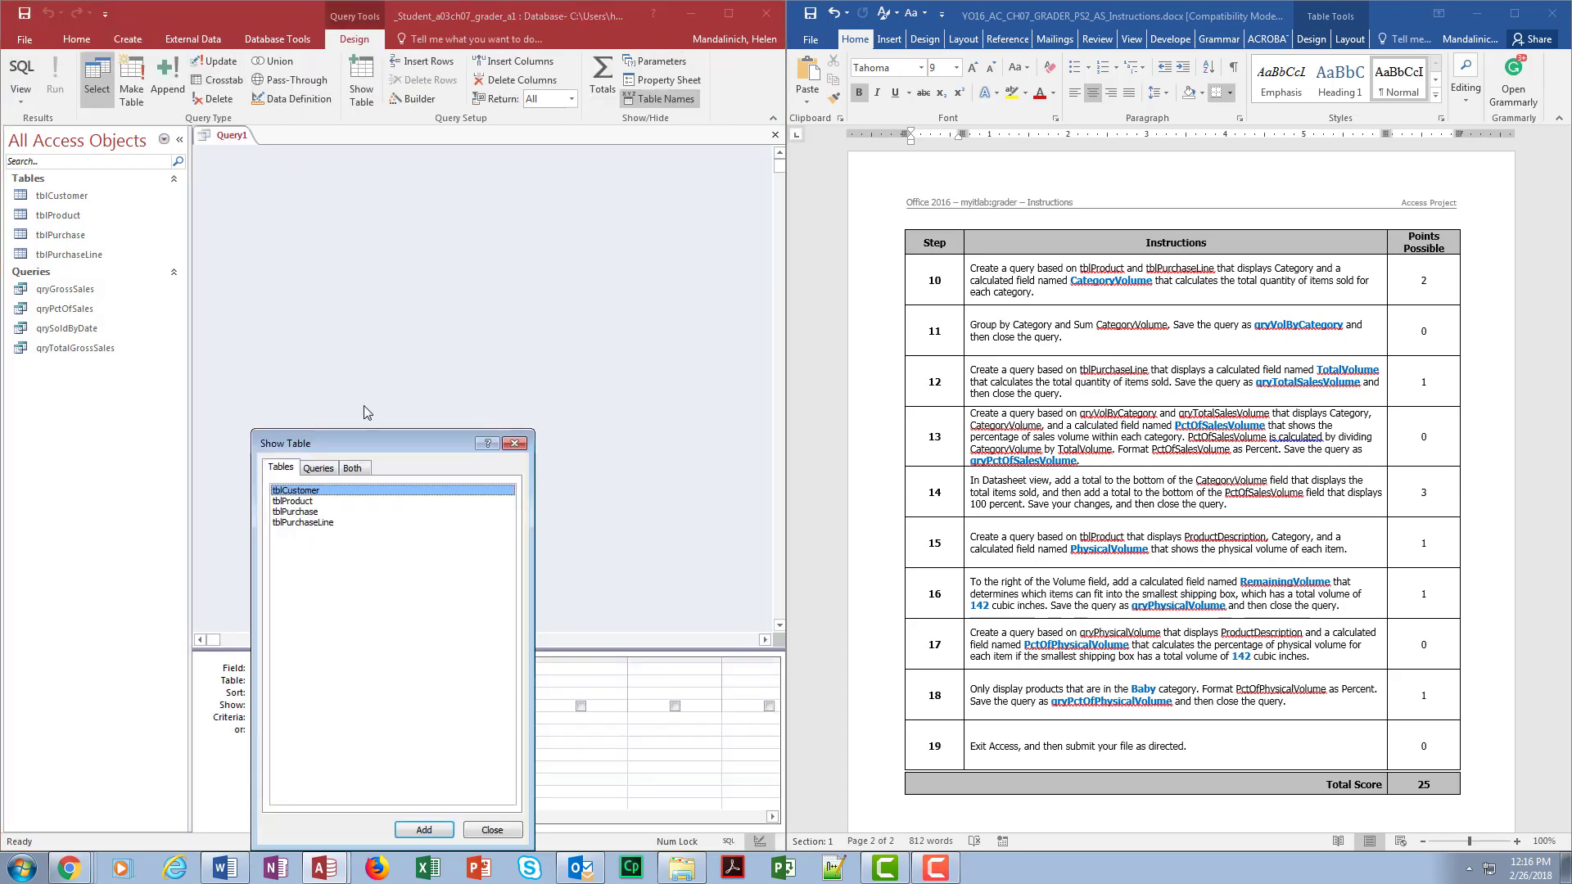
left_click_drag(386, 444, 555, 244)
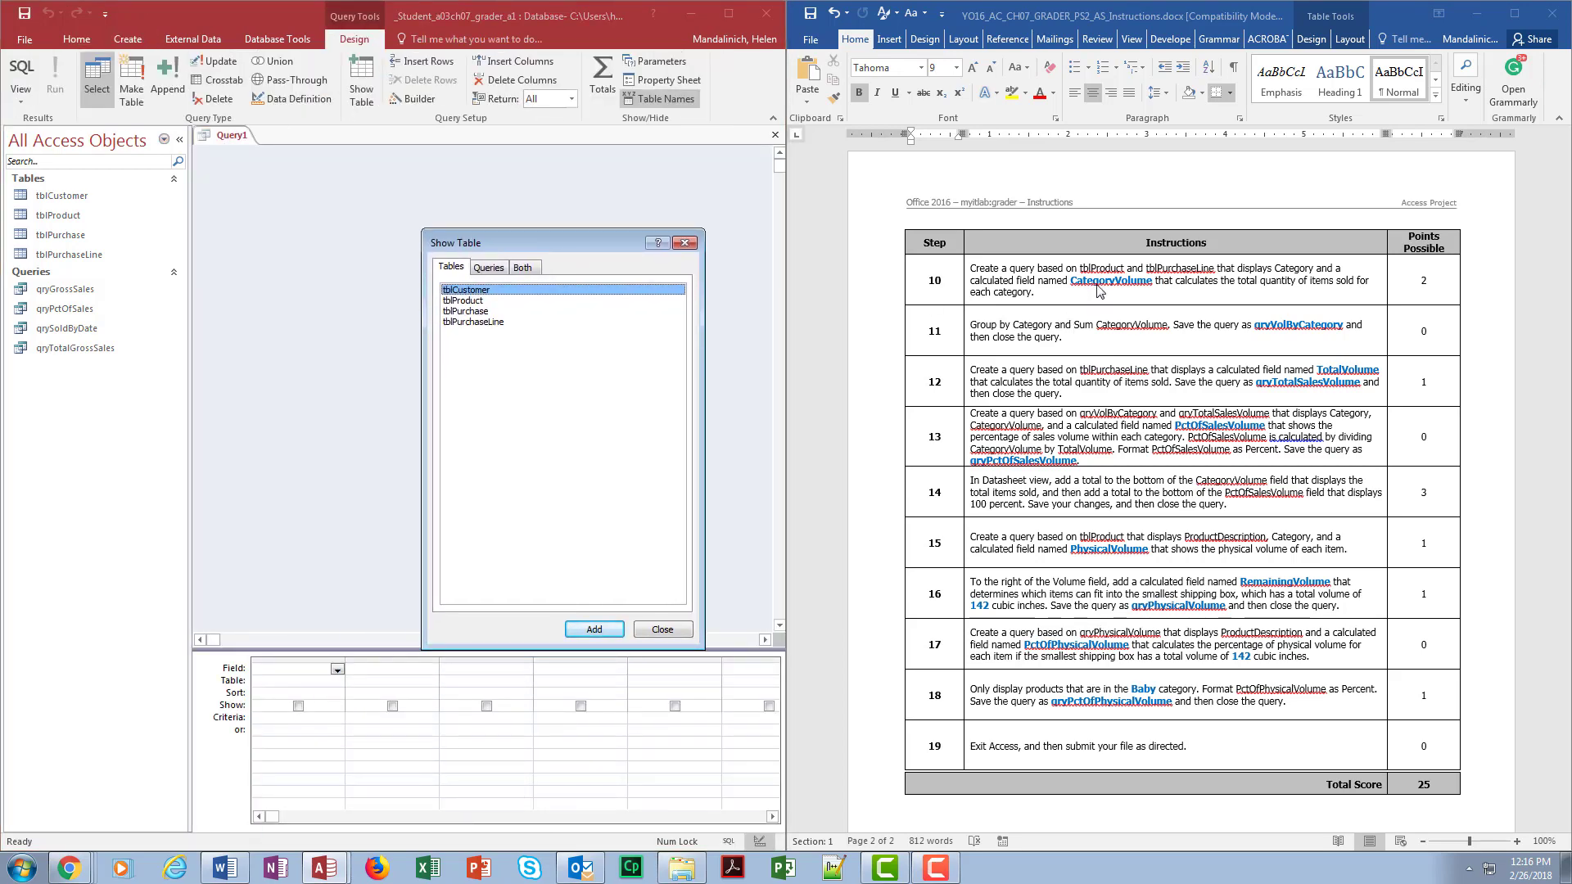
left_click(495, 301)
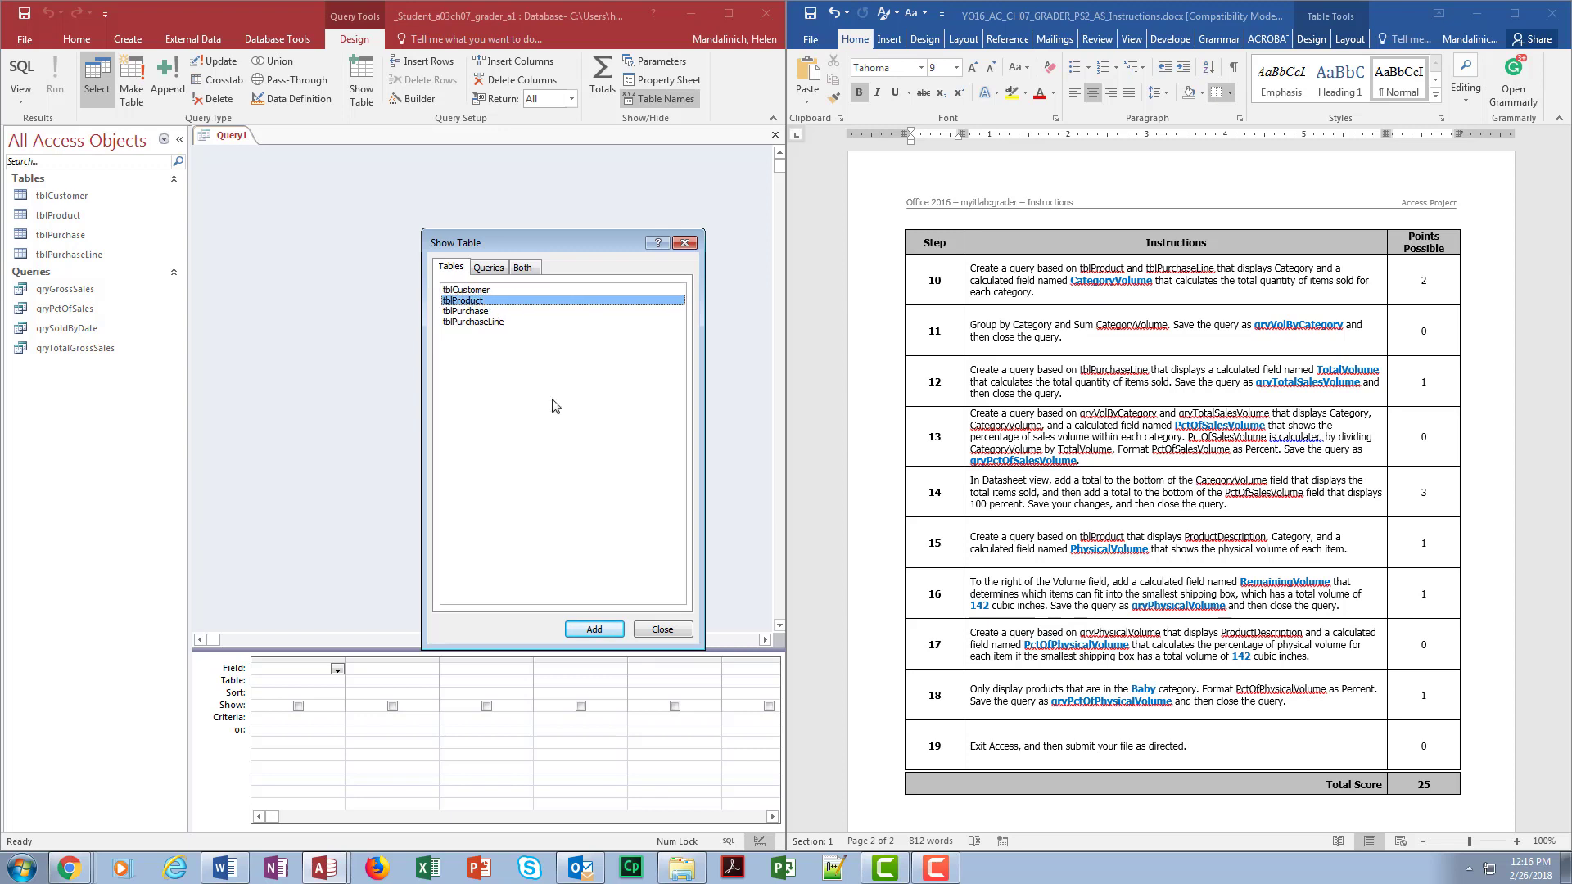
left_click(595, 631)
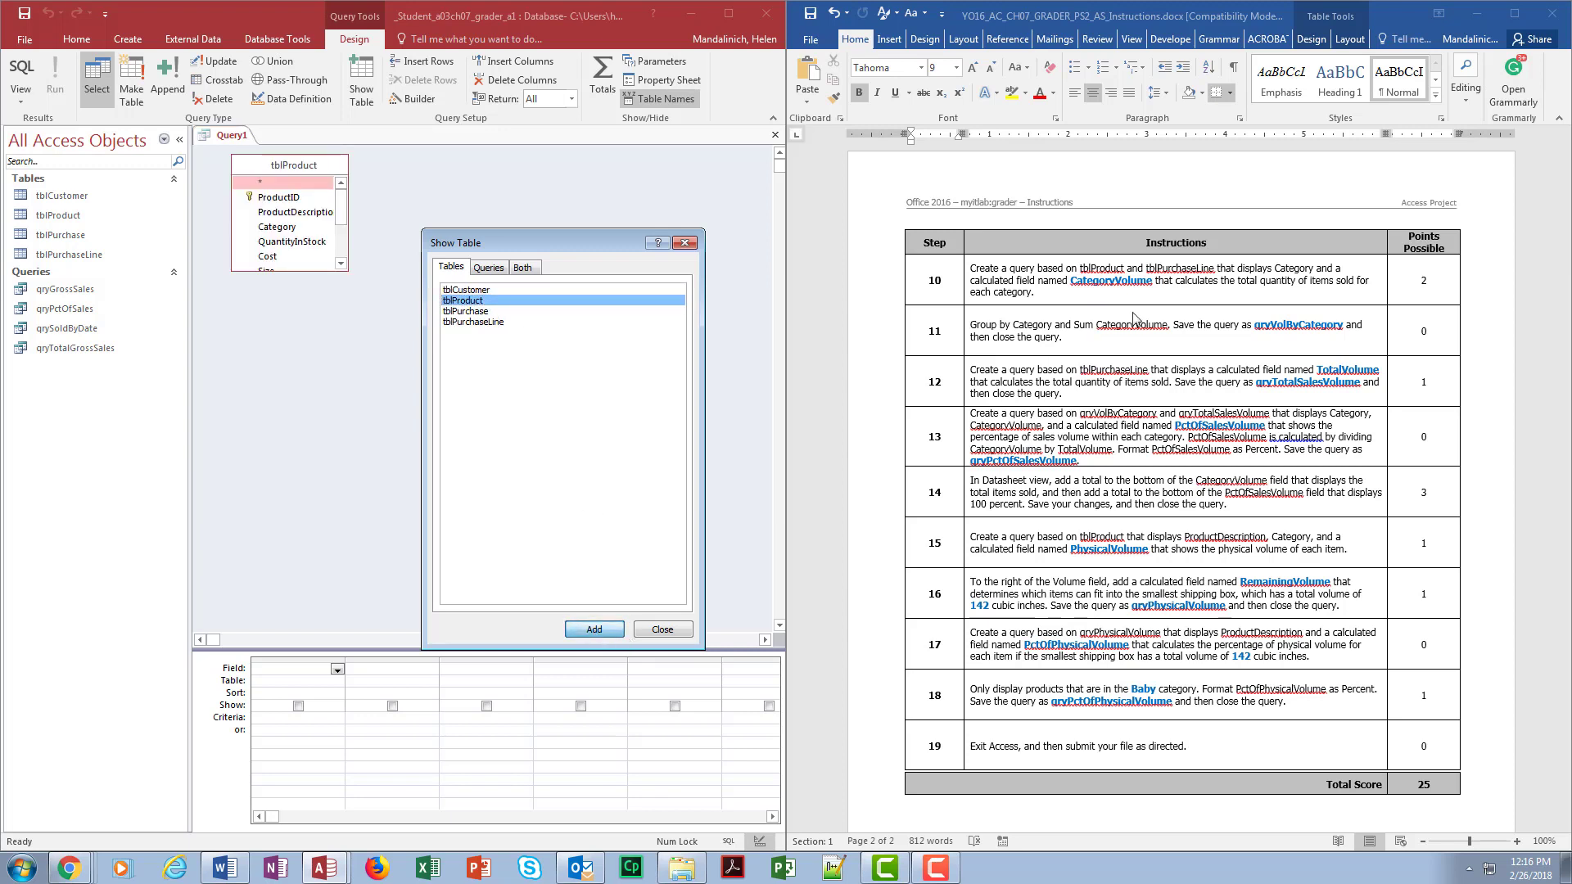
left_click(535, 323)
left_click(606, 628)
left_click(663, 630)
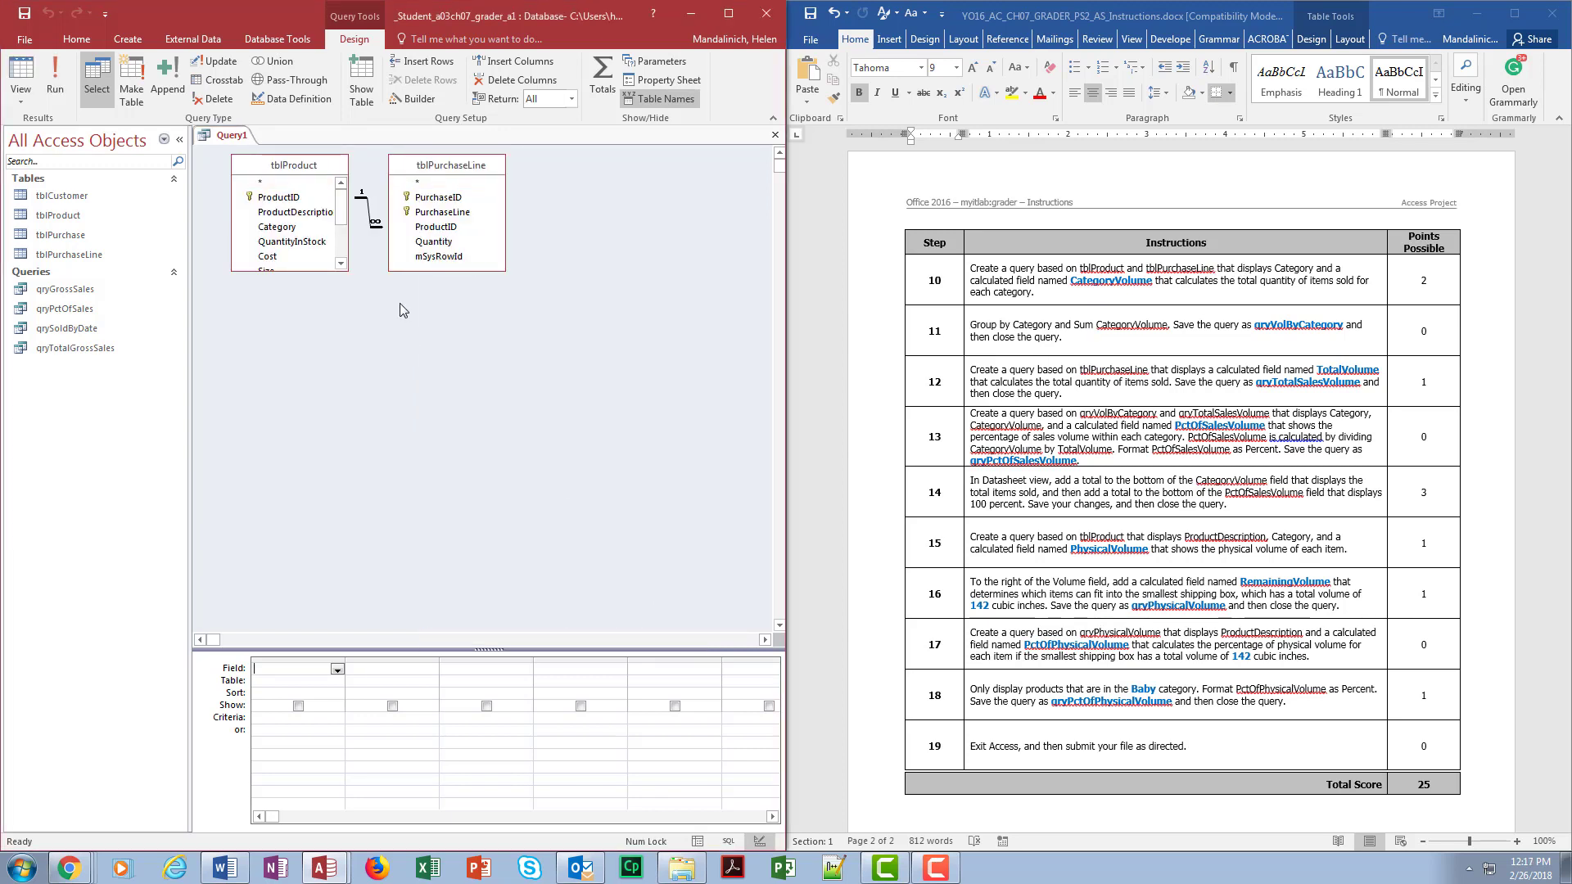
Enlarge the tblProduct field list and the design grid, and add Category from tblProduct and Quantity from tblPurchaseLine to the query.
left_click_drag(297, 273, 297, 376)
left_click_drag(425, 648, 427, 459)
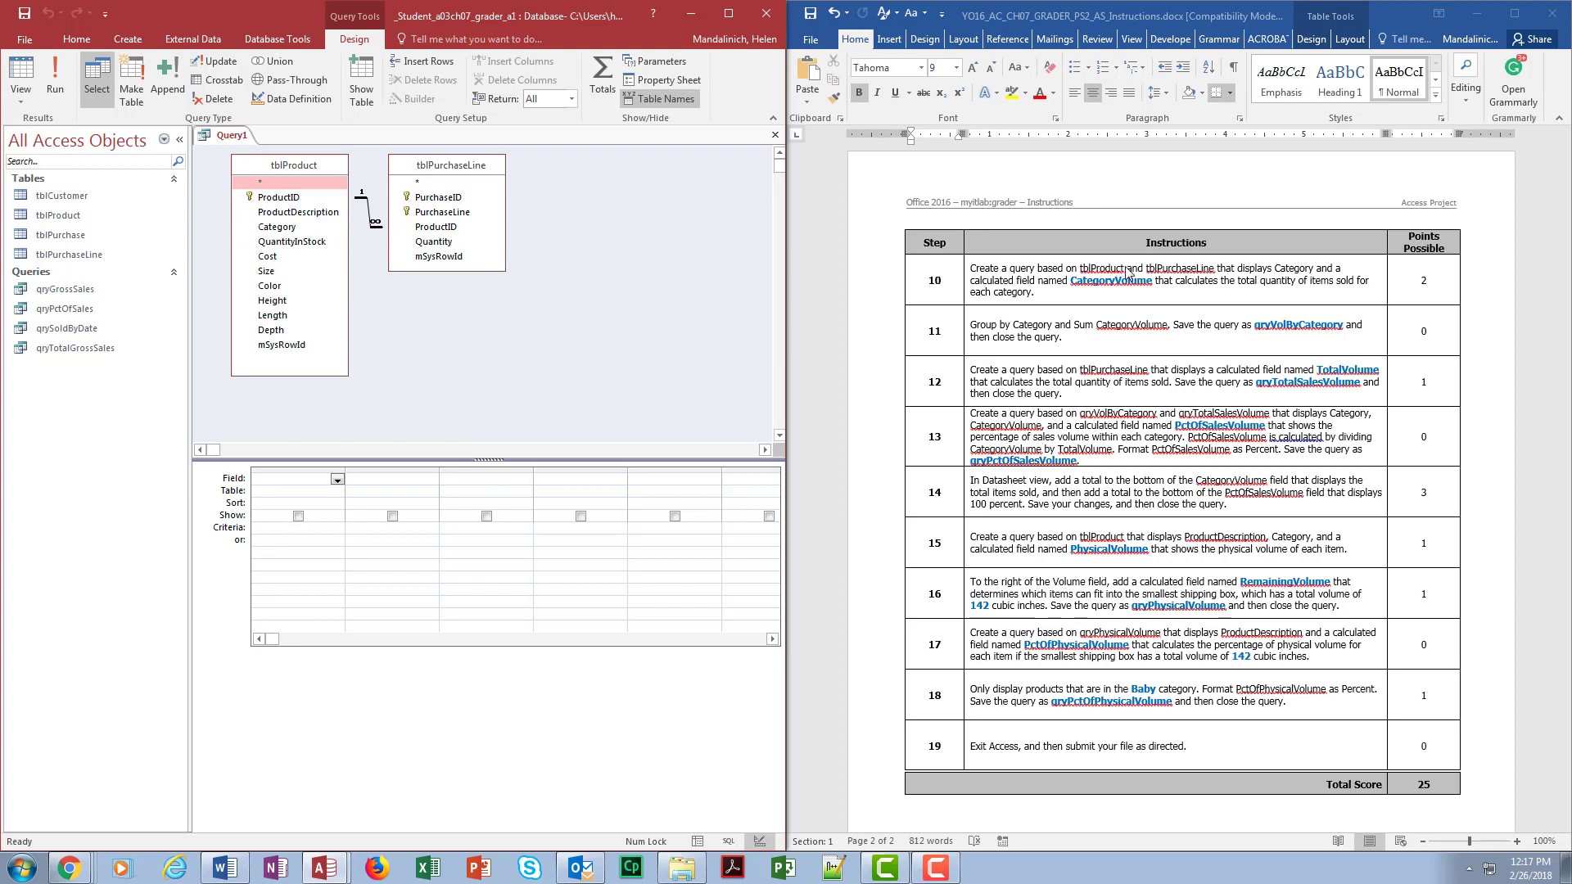
double_click(279, 227)
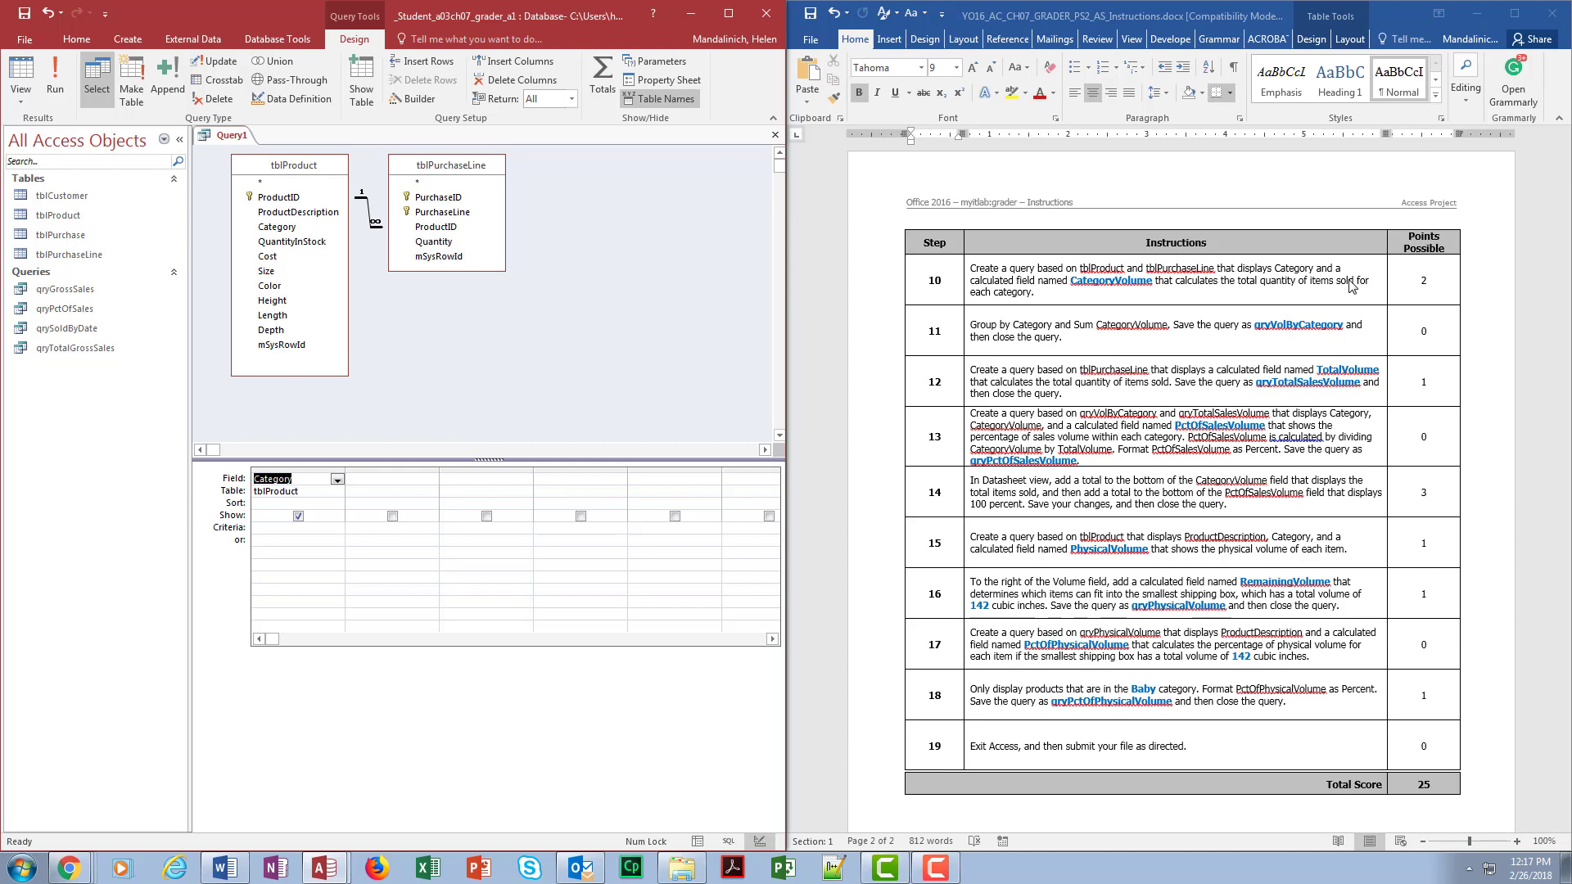
left_click(850, 510)
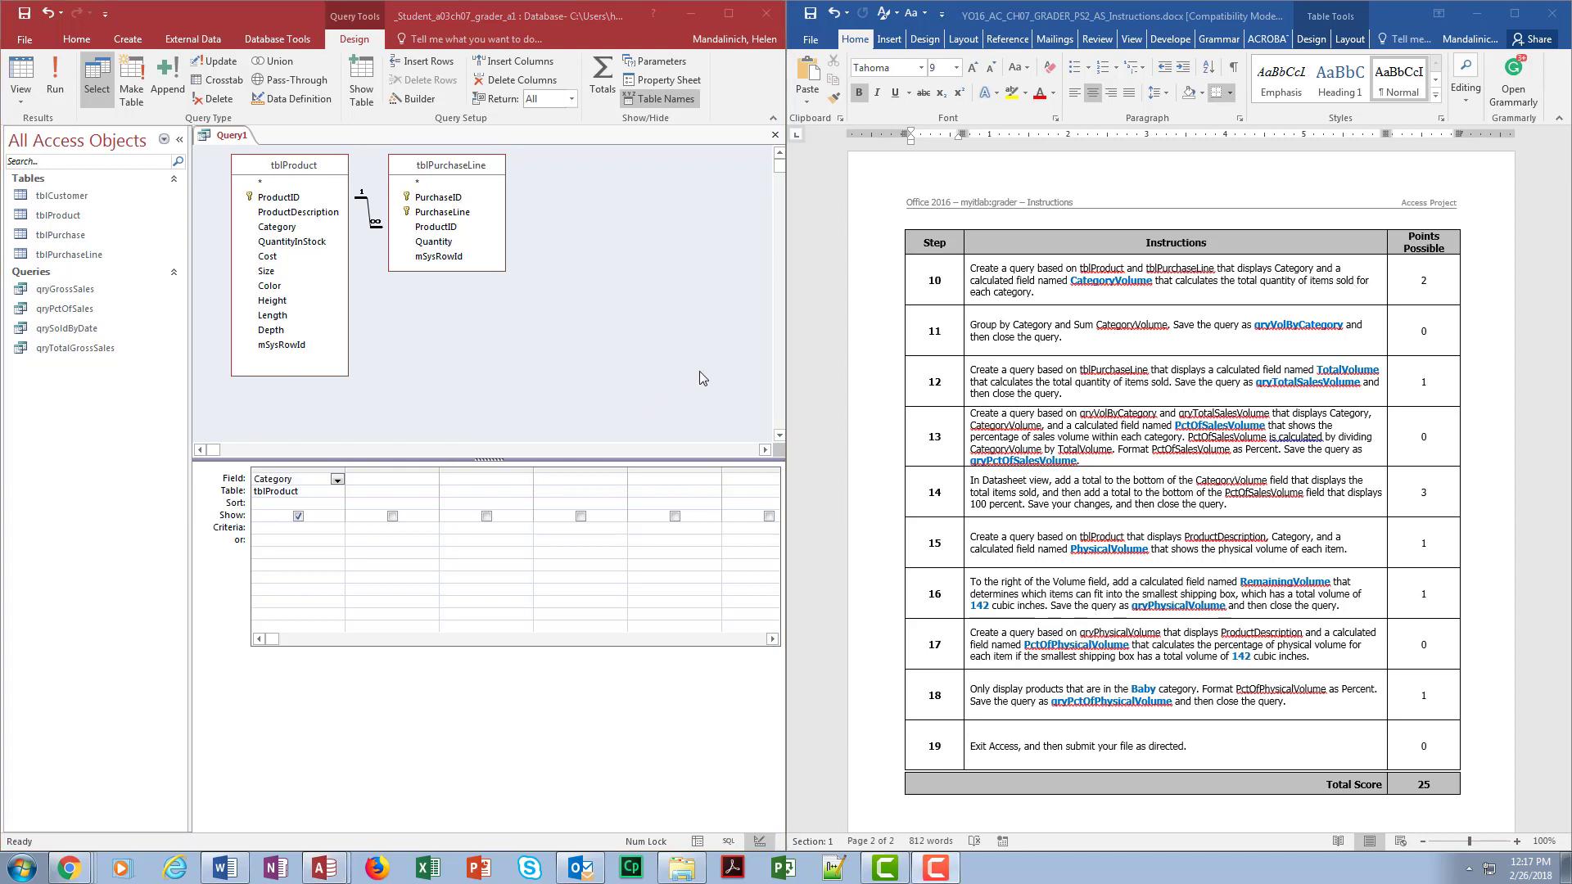
left_click(416, 479)
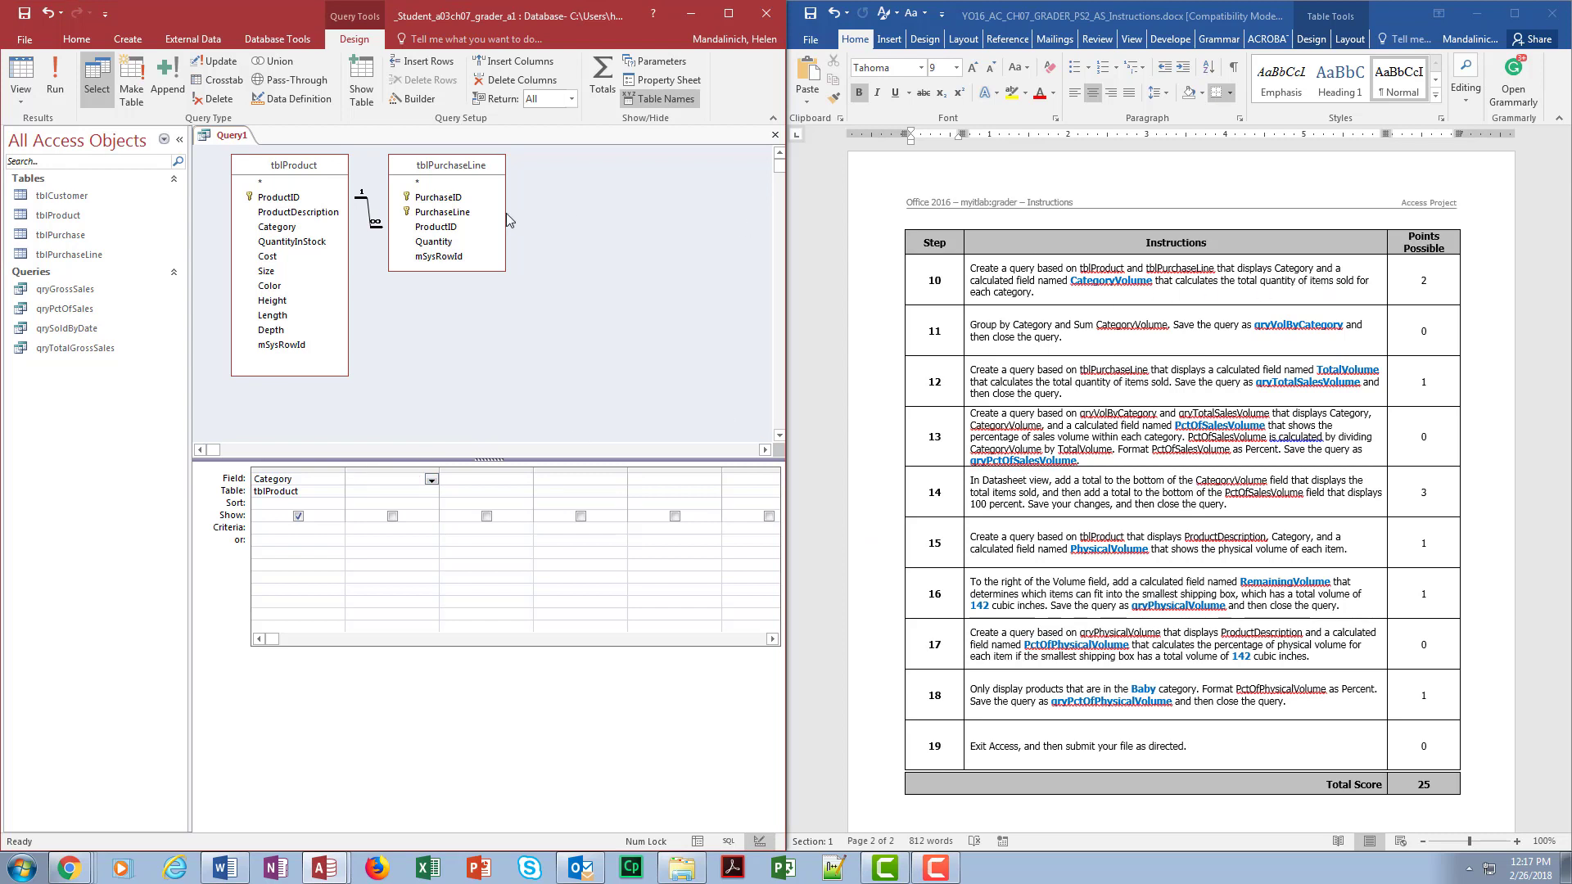
double_click(452, 242)
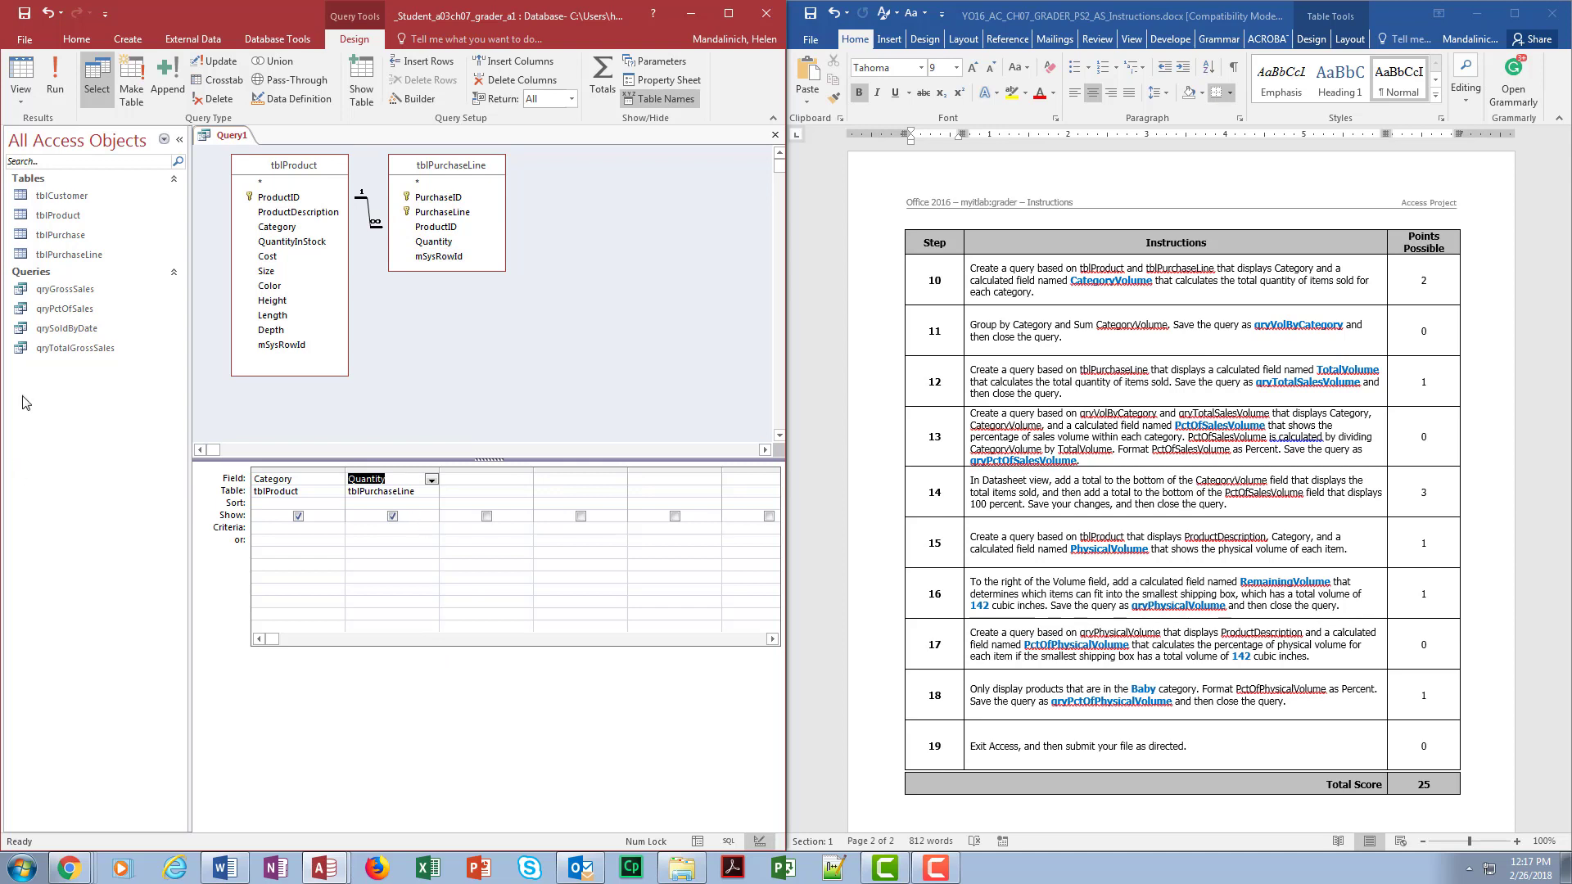
Turn on totals for the query and set the Quantity column's total to Sum, keeping Category grouped.
left_click(606, 68)
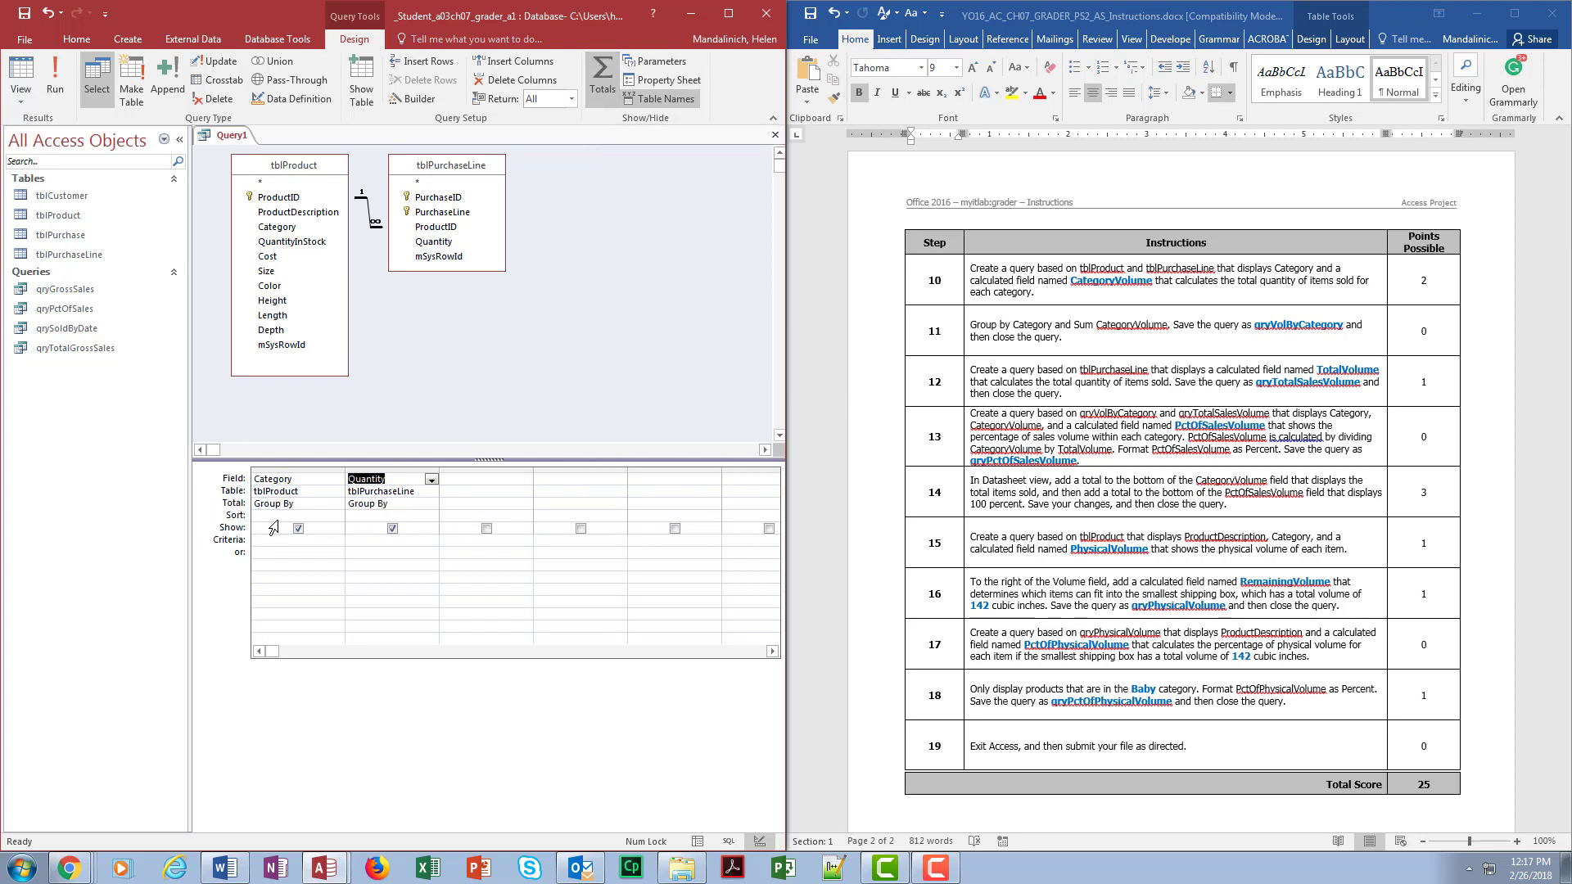
left_click(404, 504)
left_click(432, 504)
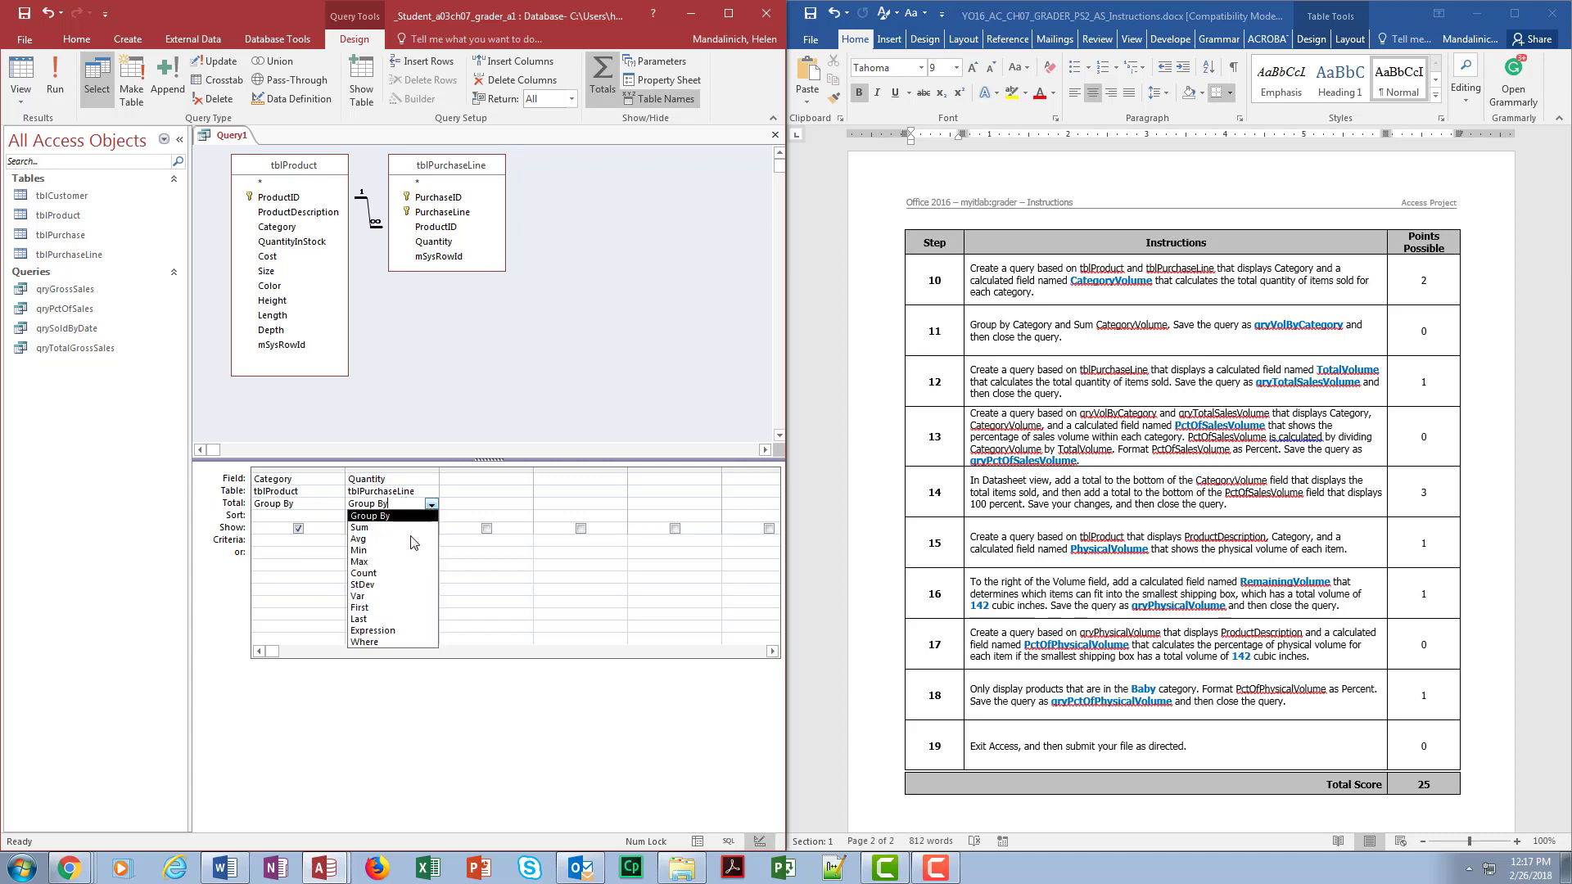
left_click(397, 528)
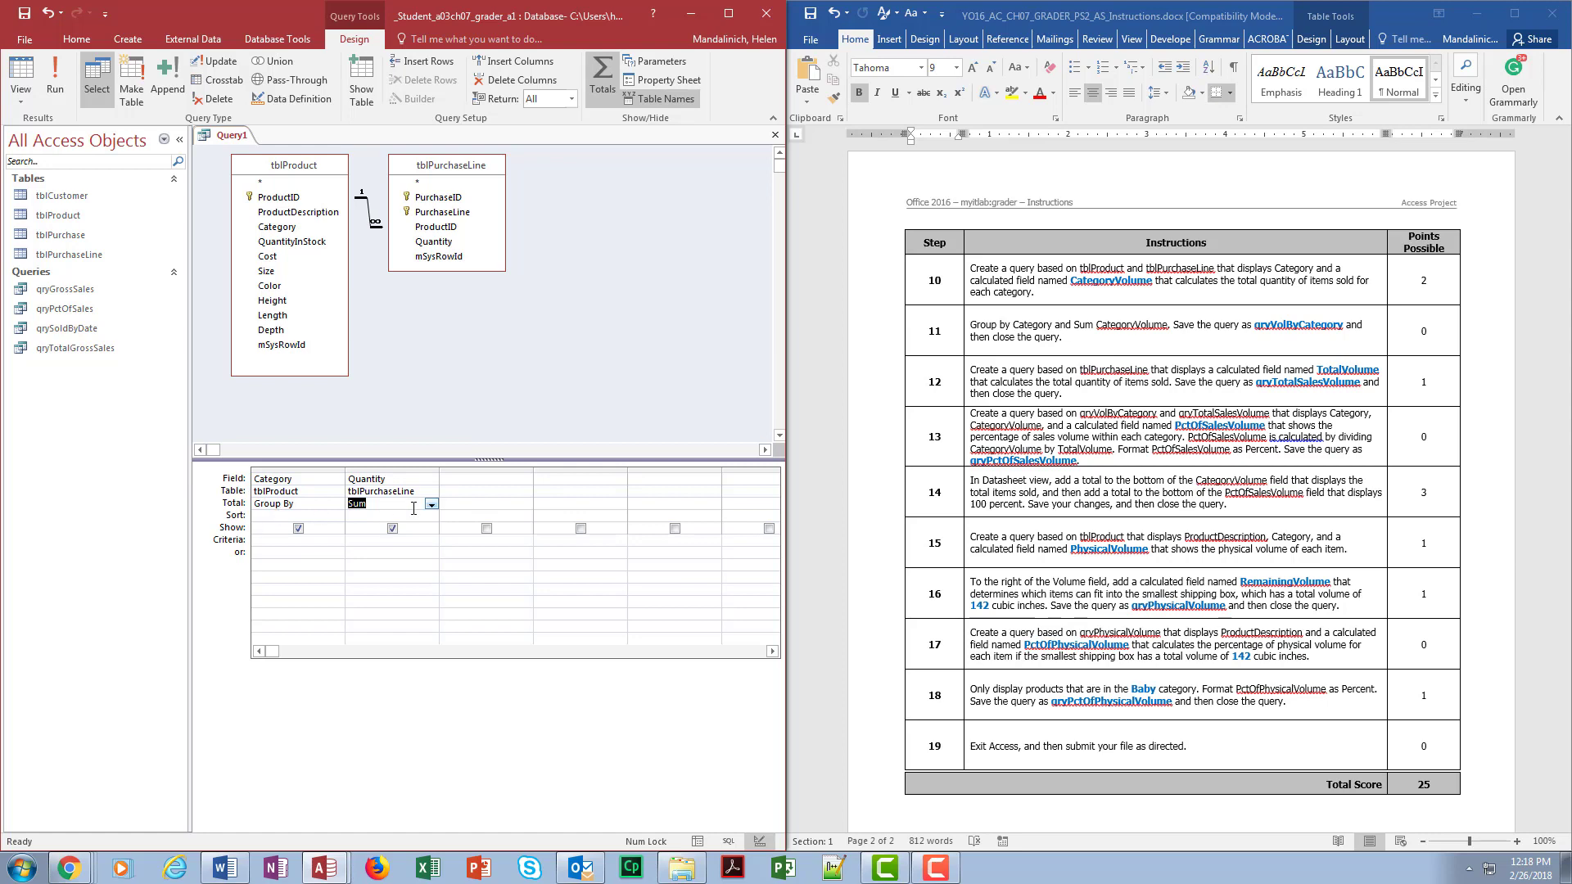
Switch to the Word instructions and highlight step number 10 in yellow to mark it as done.
double_click(934, 279)
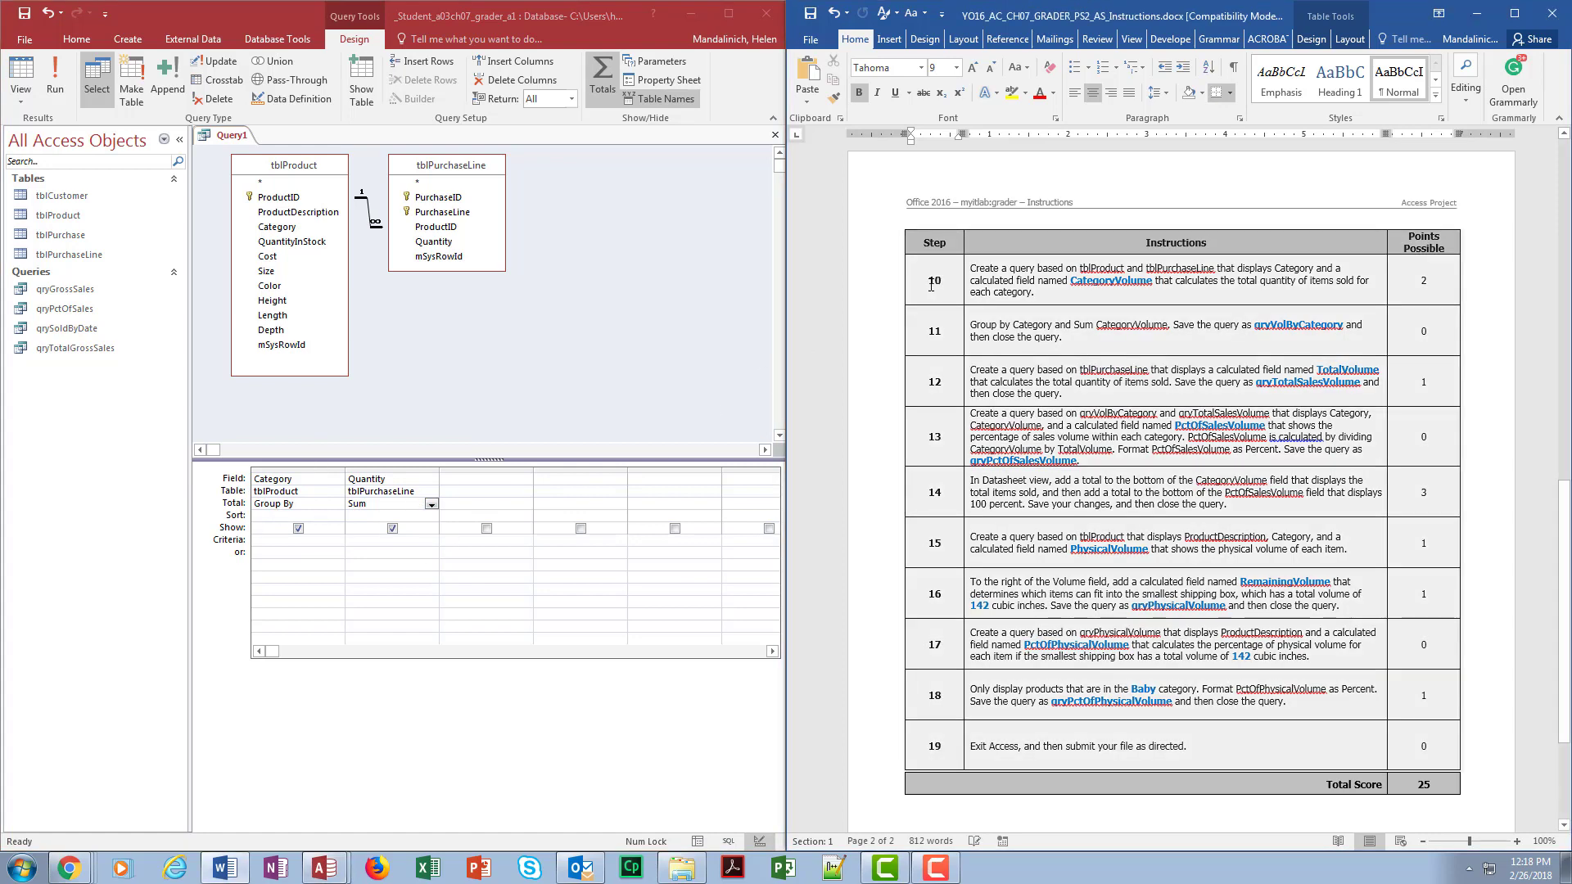
left_click(1012, 92)
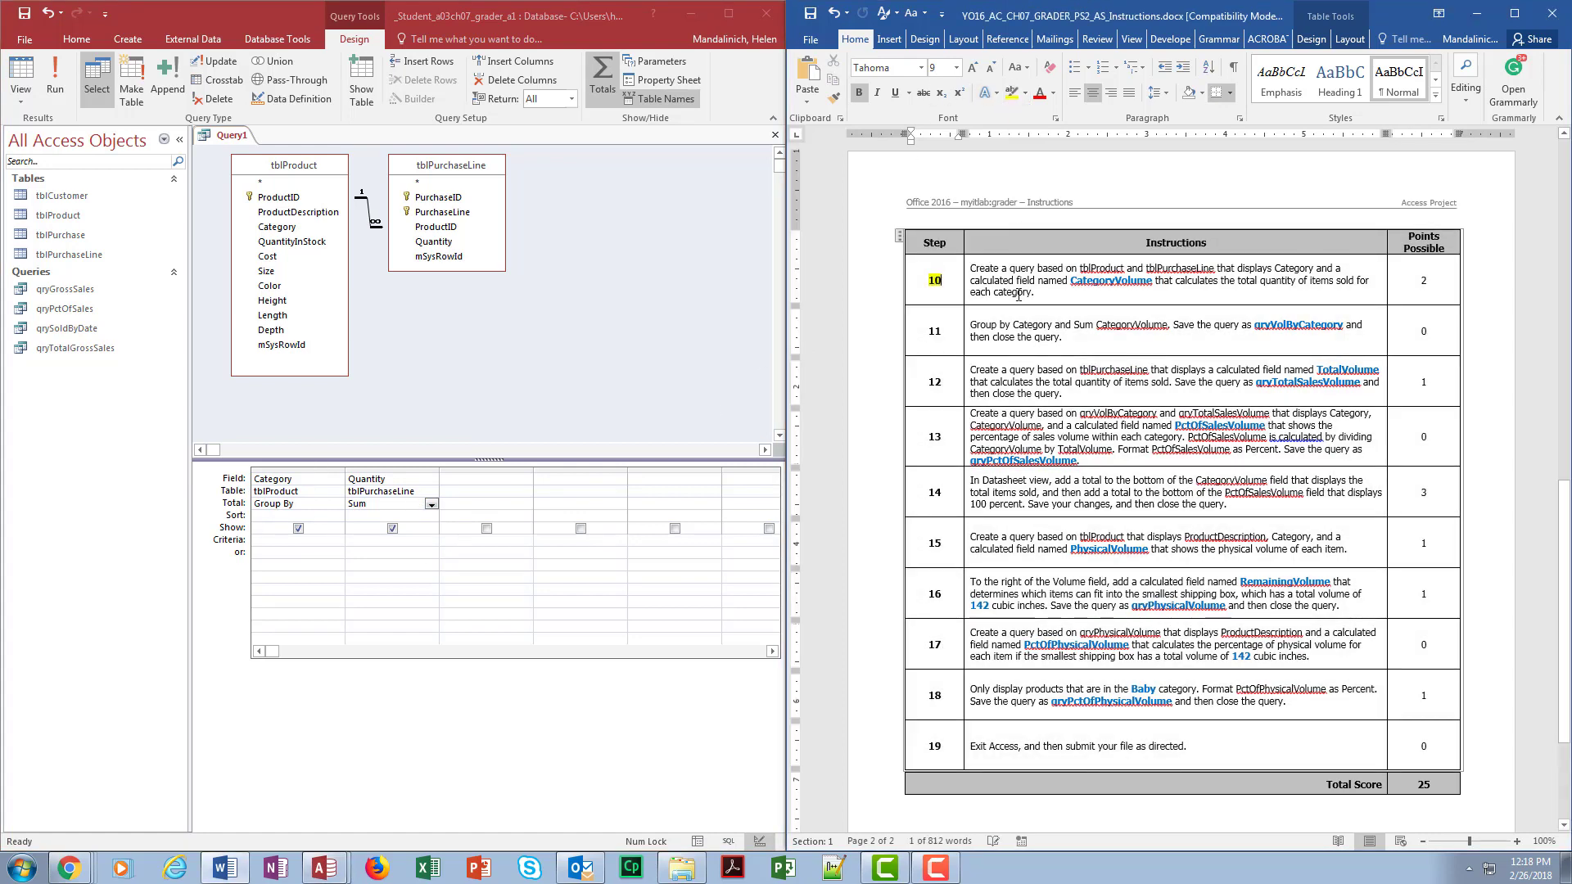
left_click(986, 324)
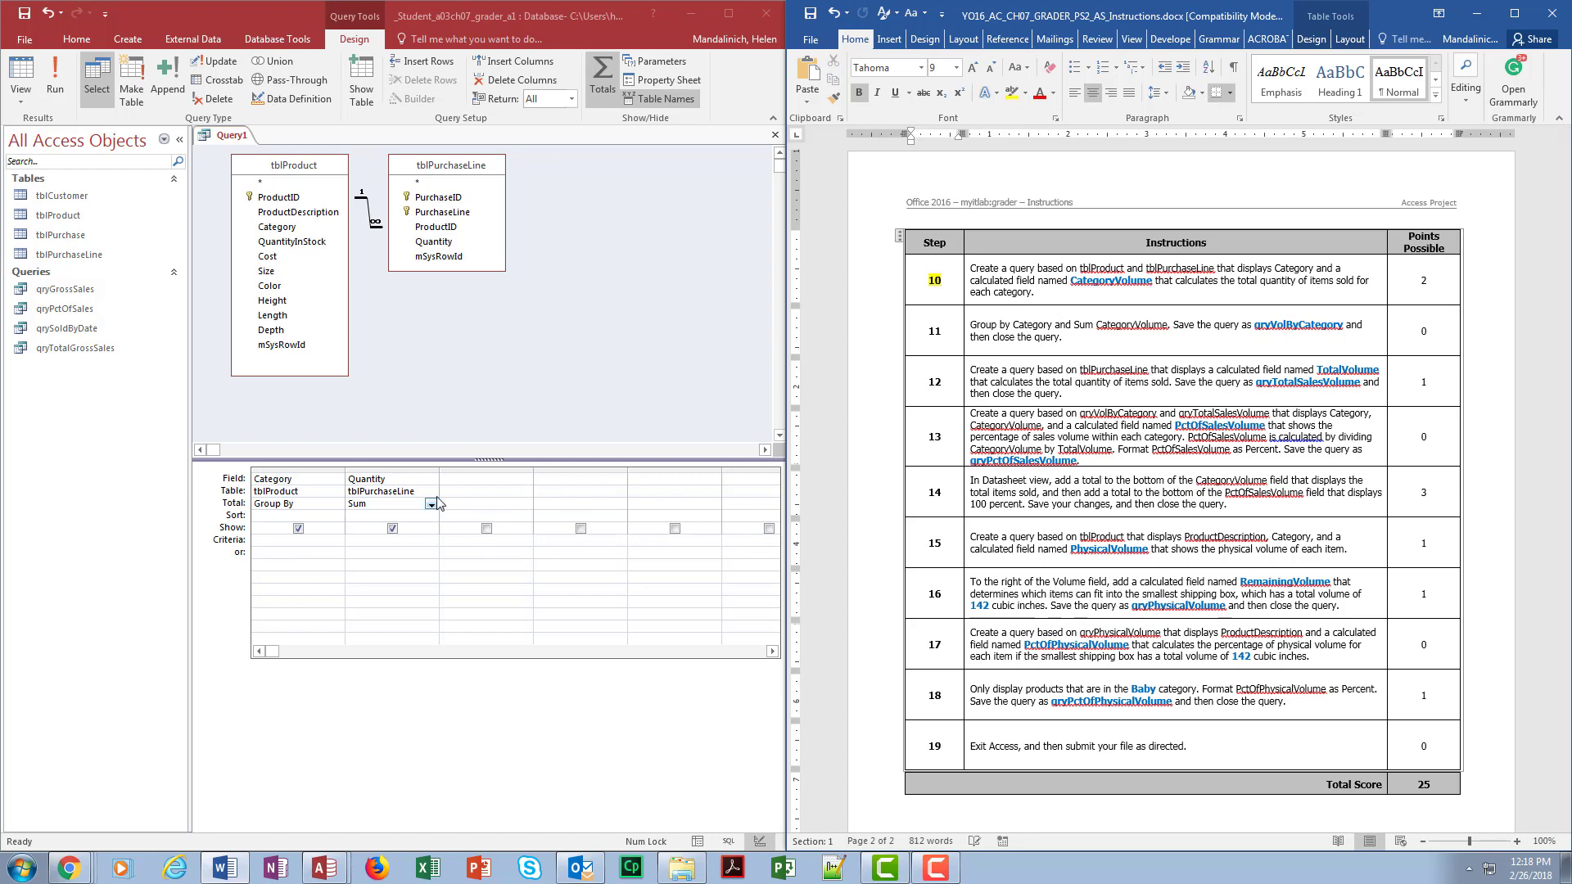
In the Access query, rename the Quantity column as CategoryVolume, run the query and widen that column to fit its heading.
left_click(352, 481)
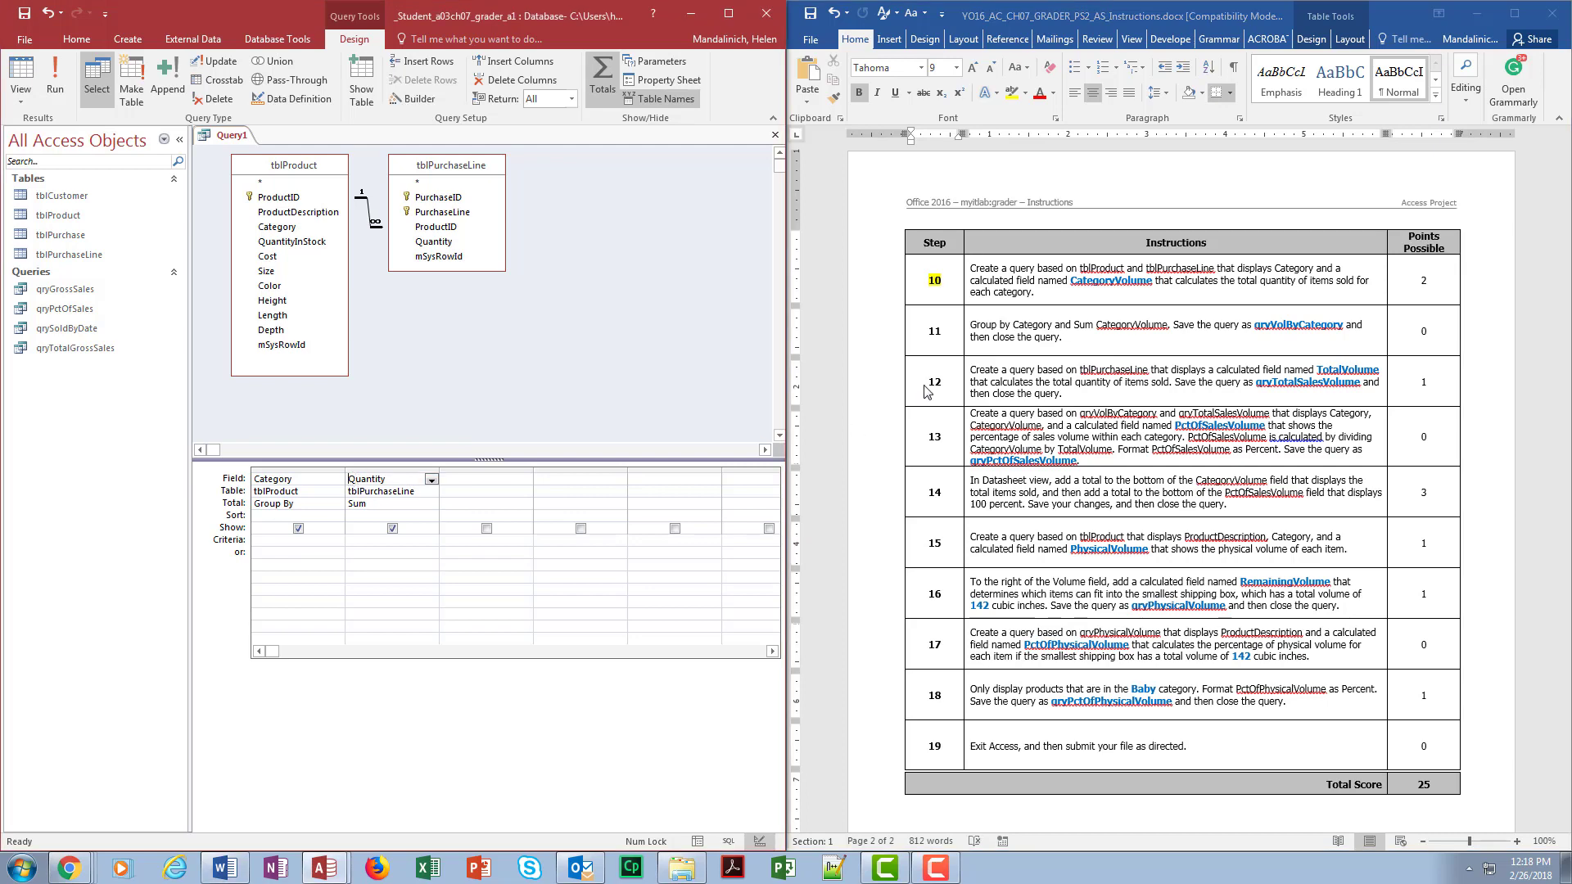
type("CategoryVolume:Q")
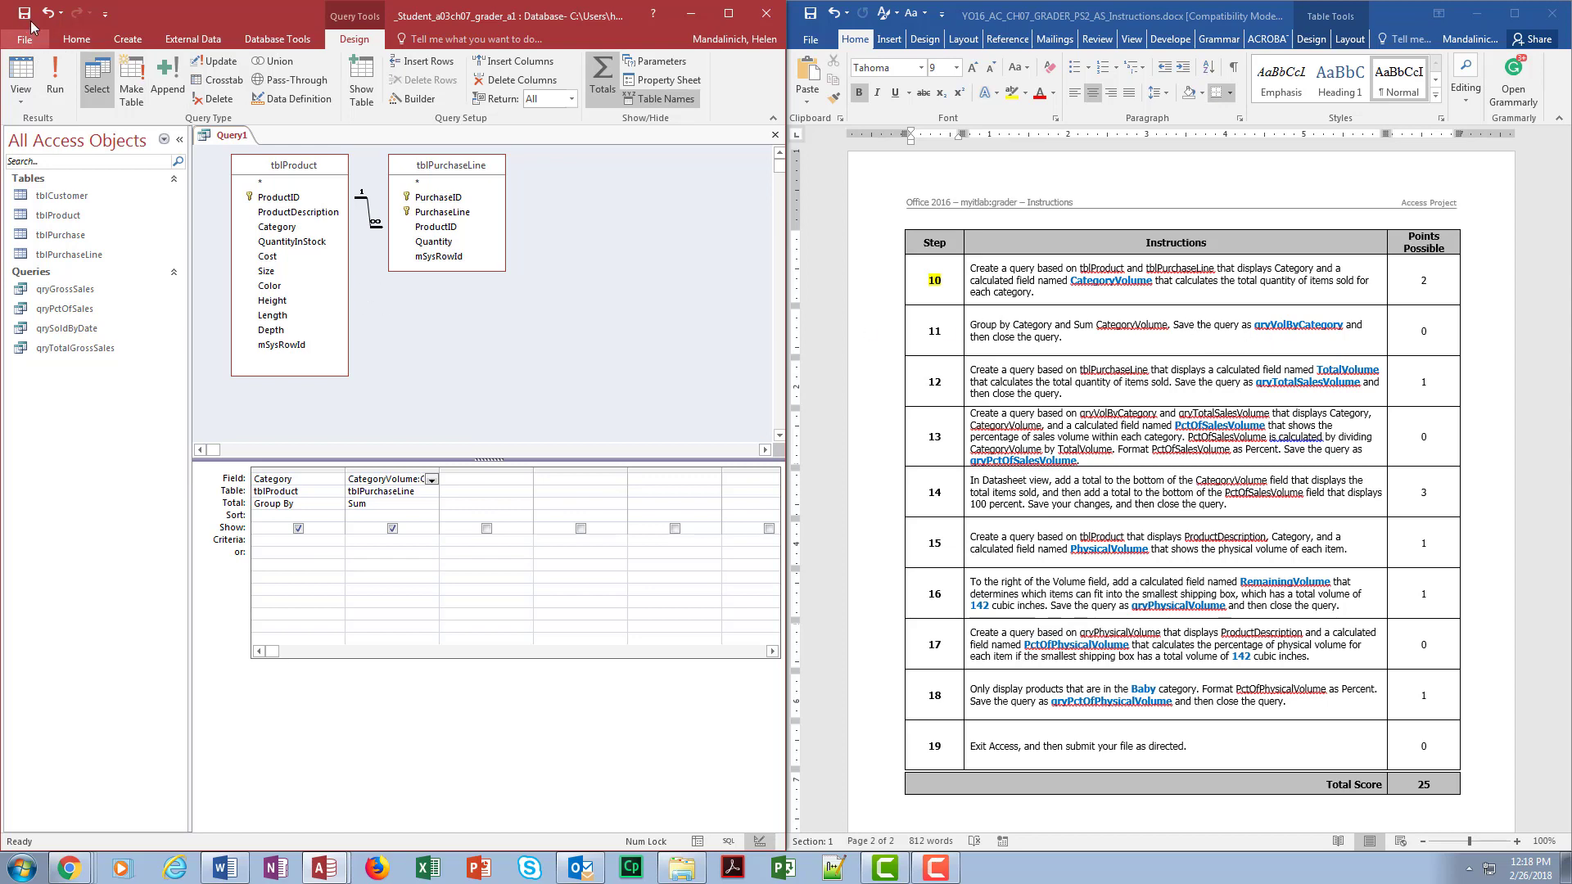
left_click(55, 82)
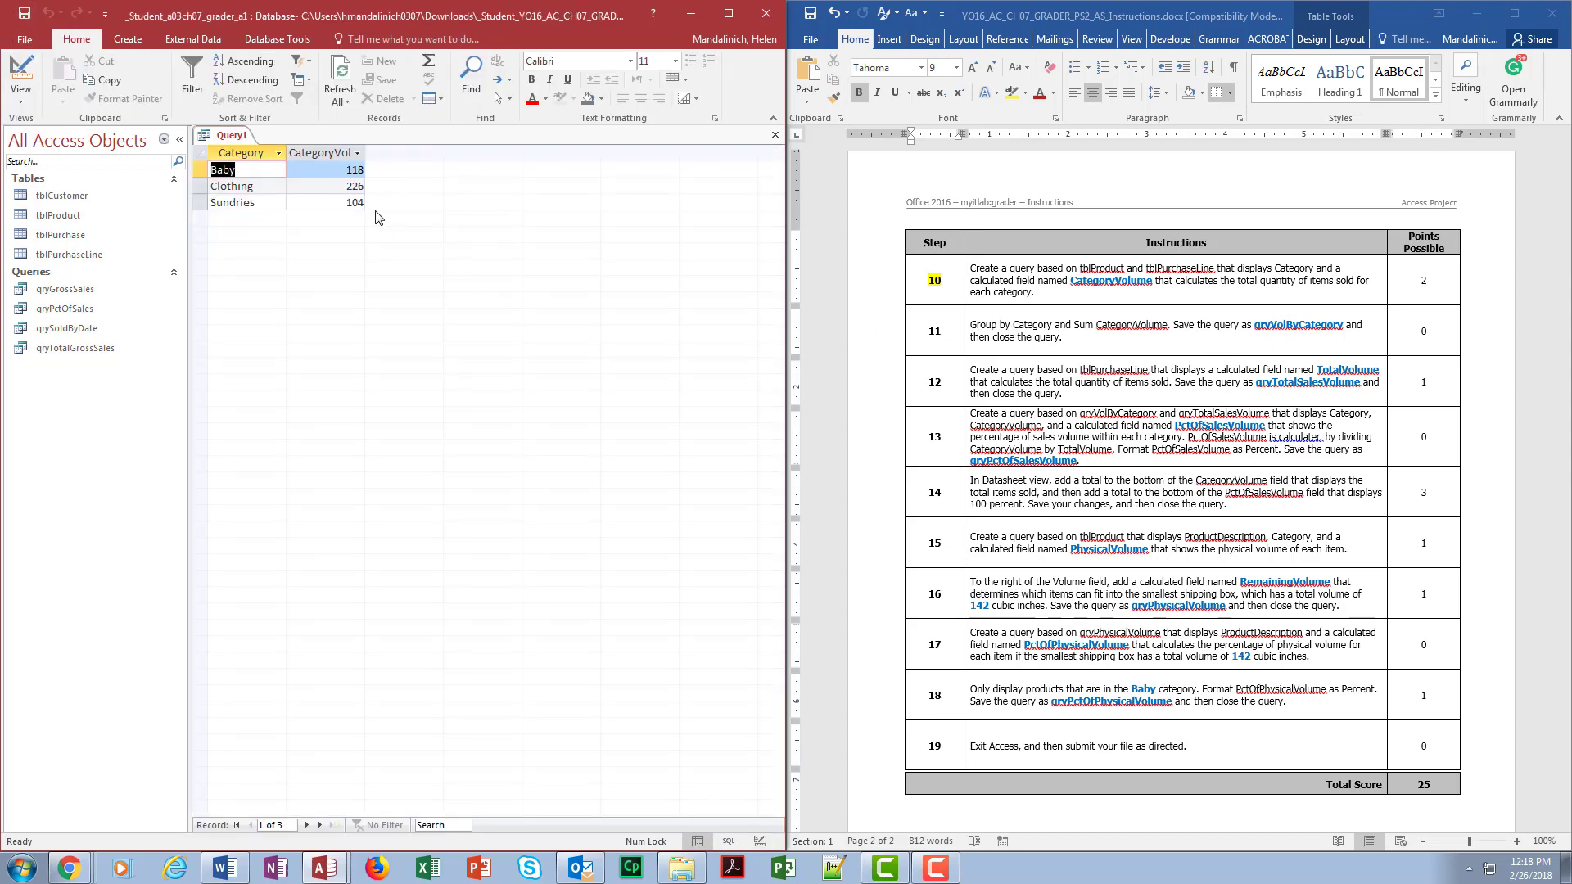
double_click(366, 148)
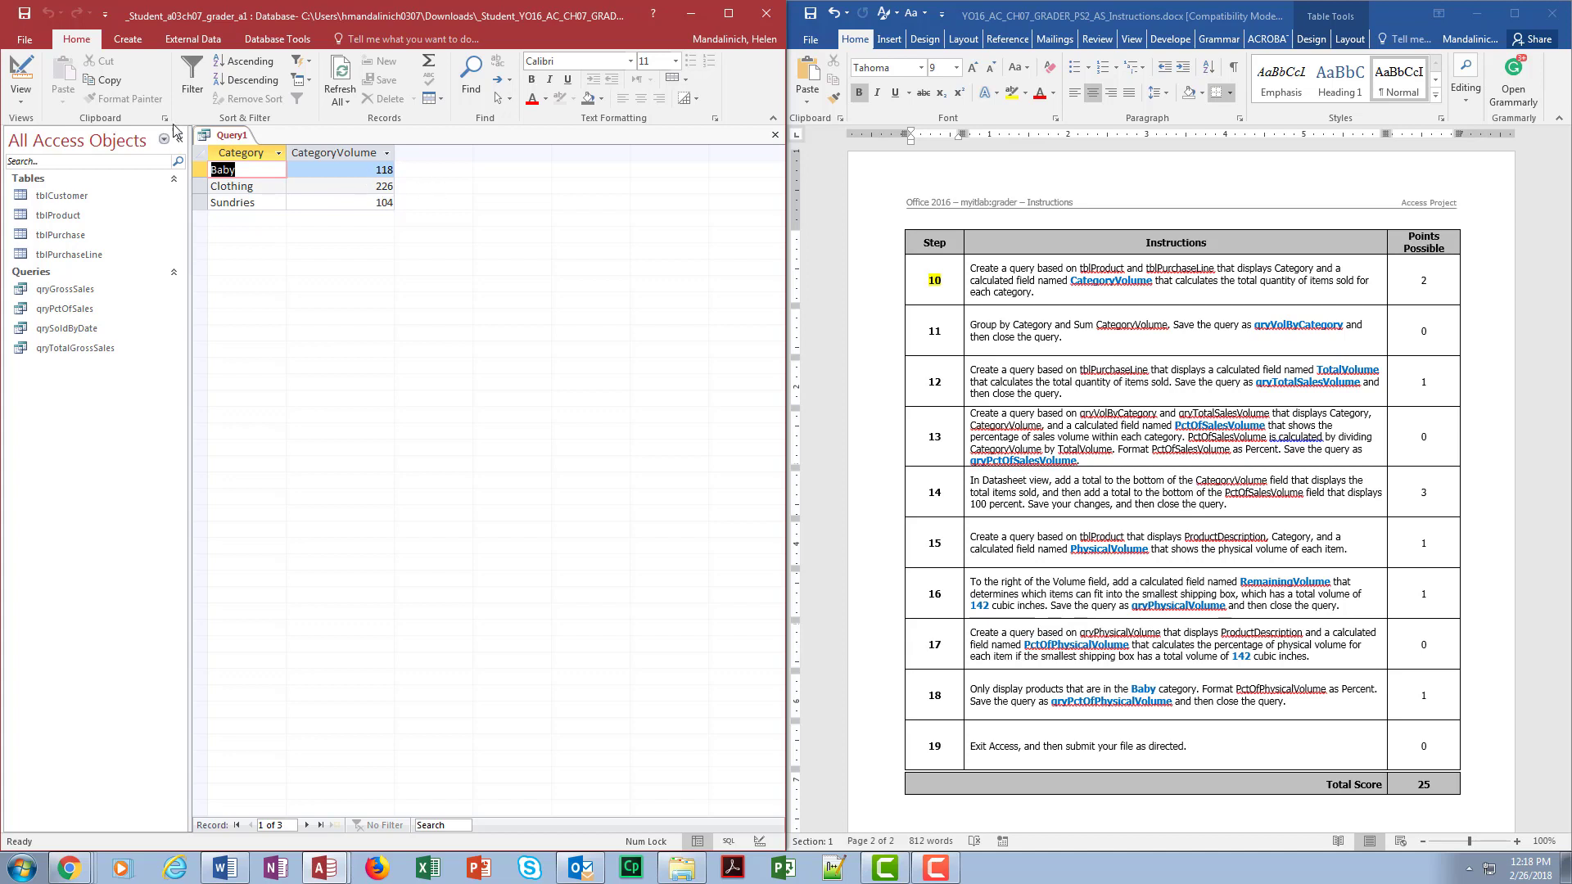
Save the query as qryVolByCategory.
left_click(25, 14)
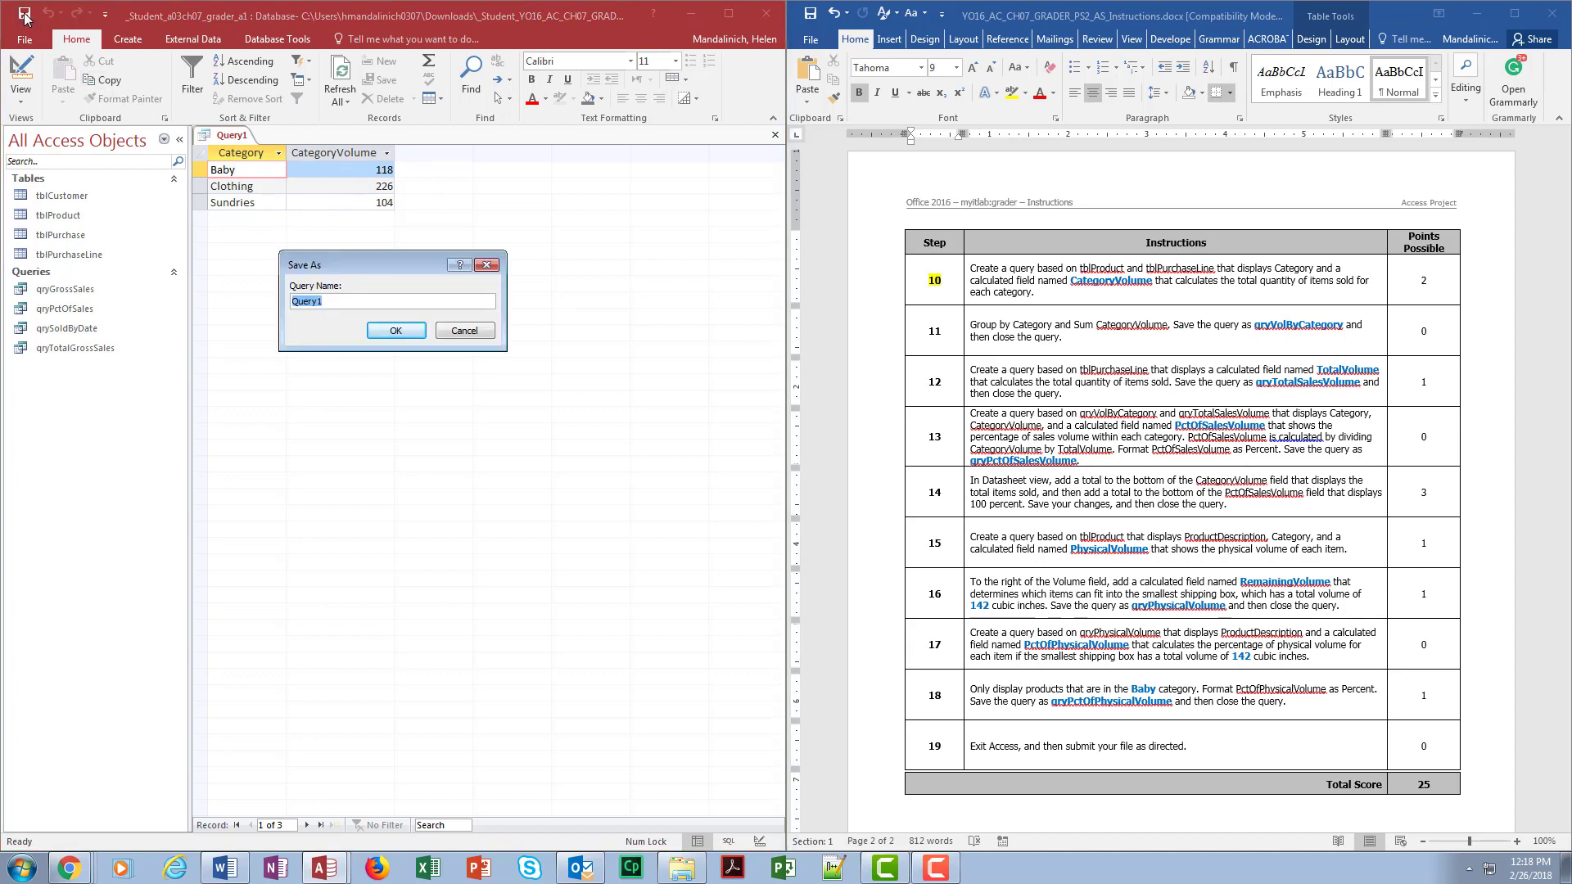
type("qryVolByCategory")
left_click(396, 330)
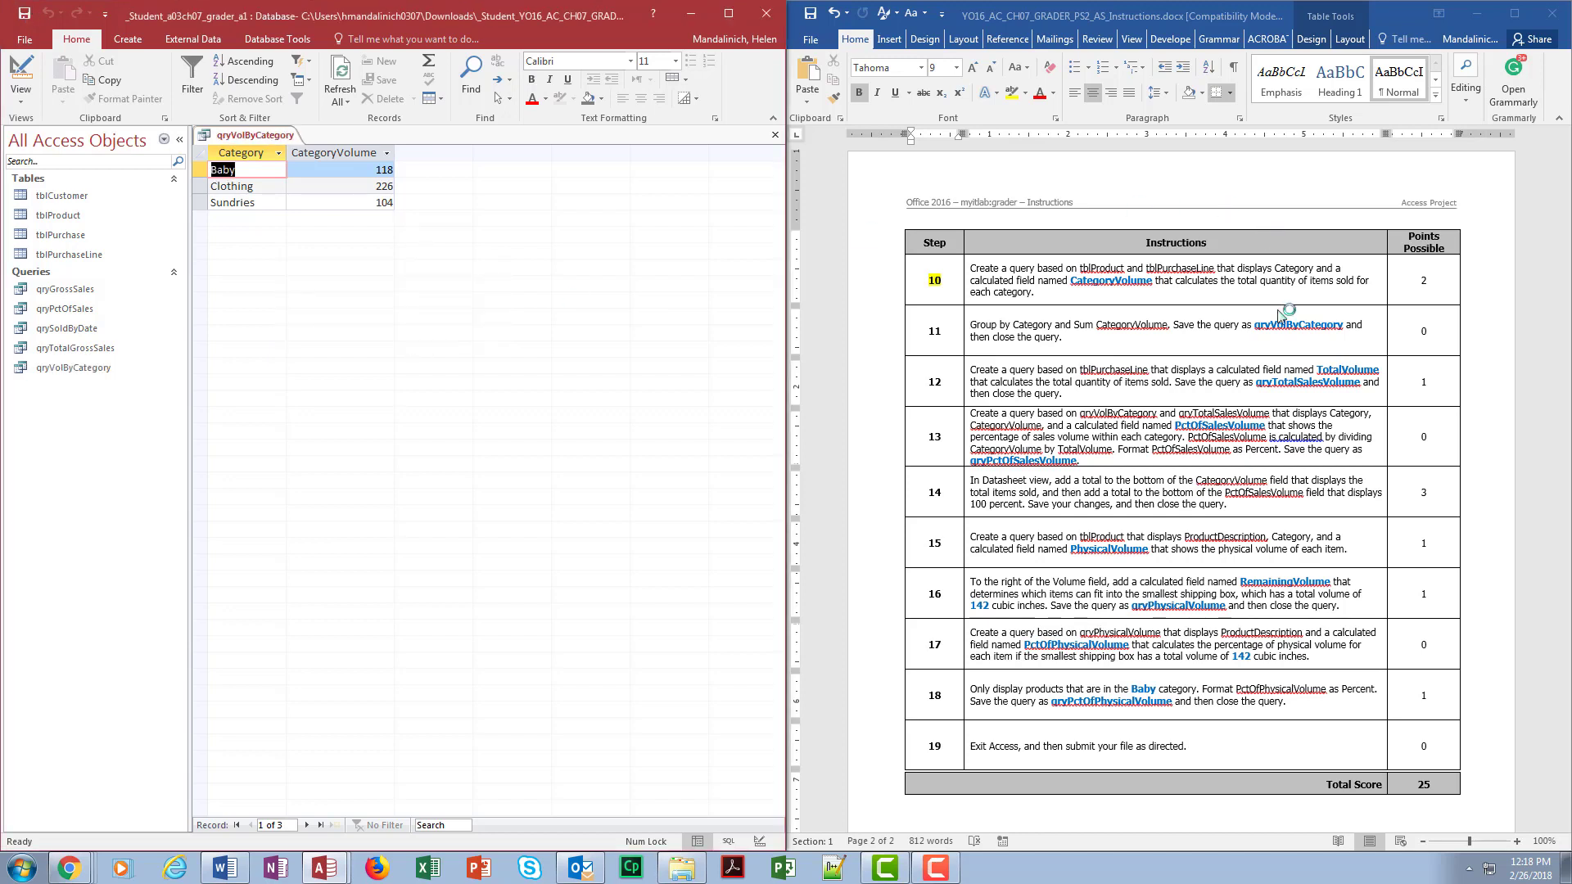
Highlight step number 11 in yellow in the Word instructions and close the qryVolByCategory query in Access.
left_click(940, 338)
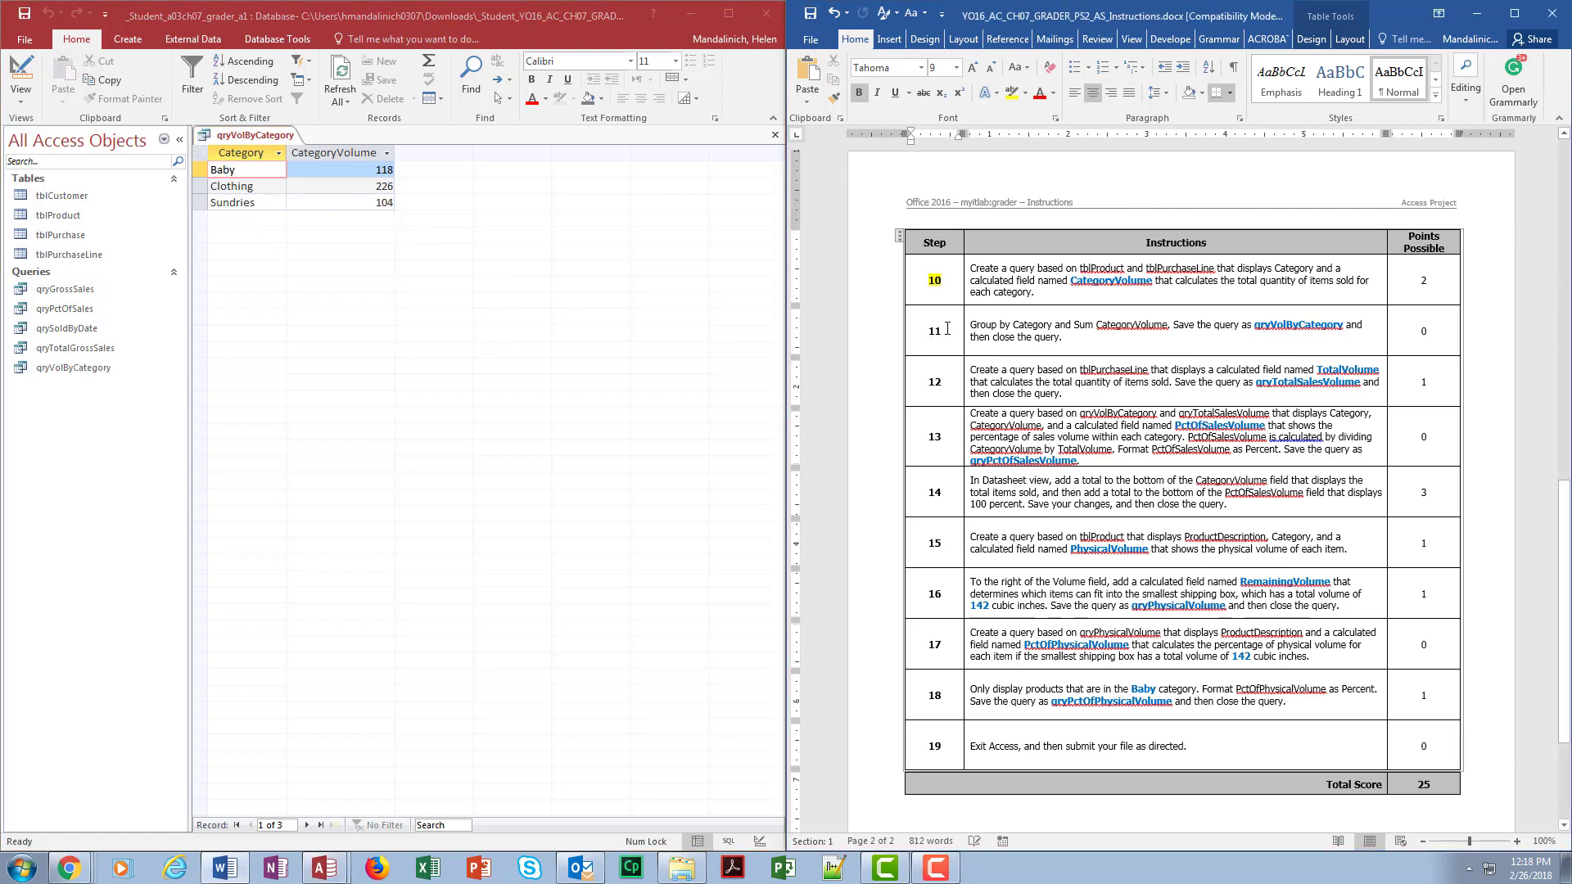
double_click(947, 328)
left_click(1012, 92)
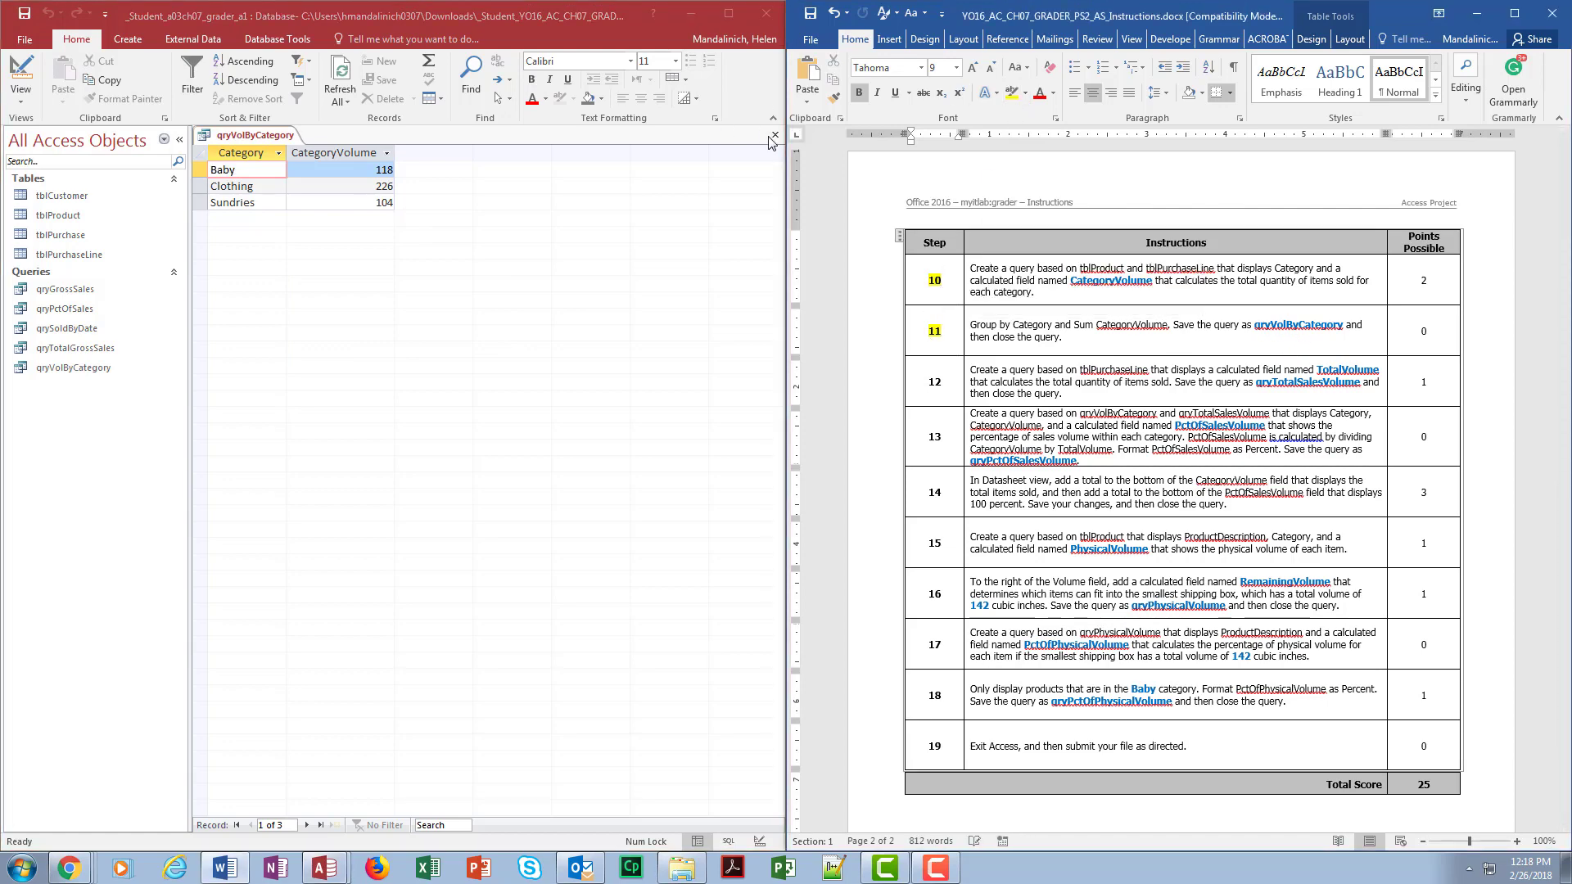
left_click(775, 135)
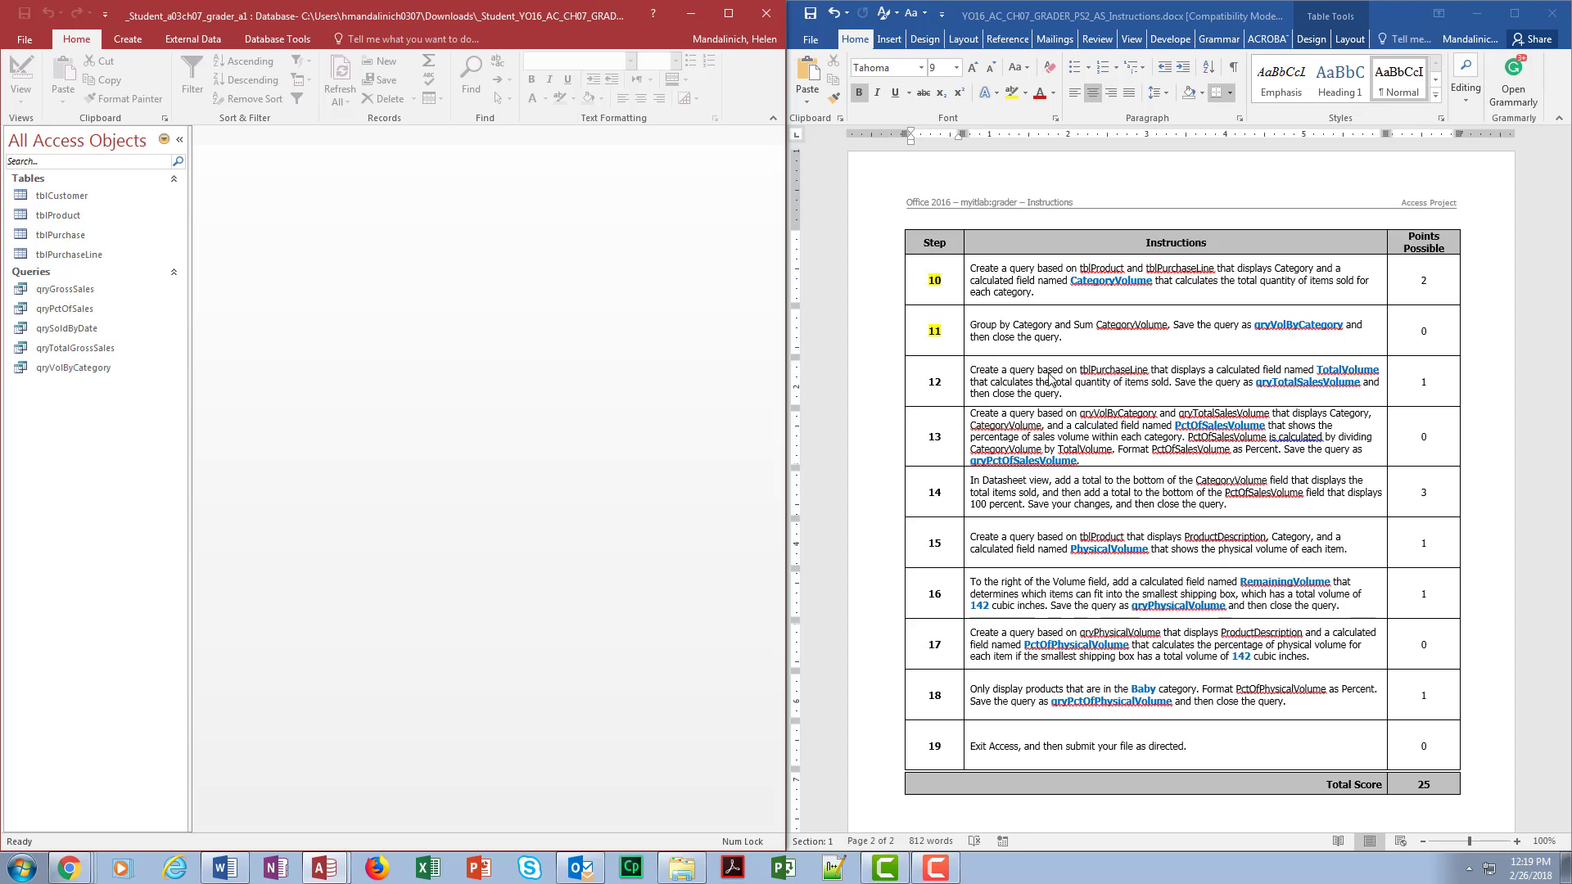
Create another new query in Design view based only on the tblPurchaseLine table.
left_click(127, 40)
left_click(244, 82)
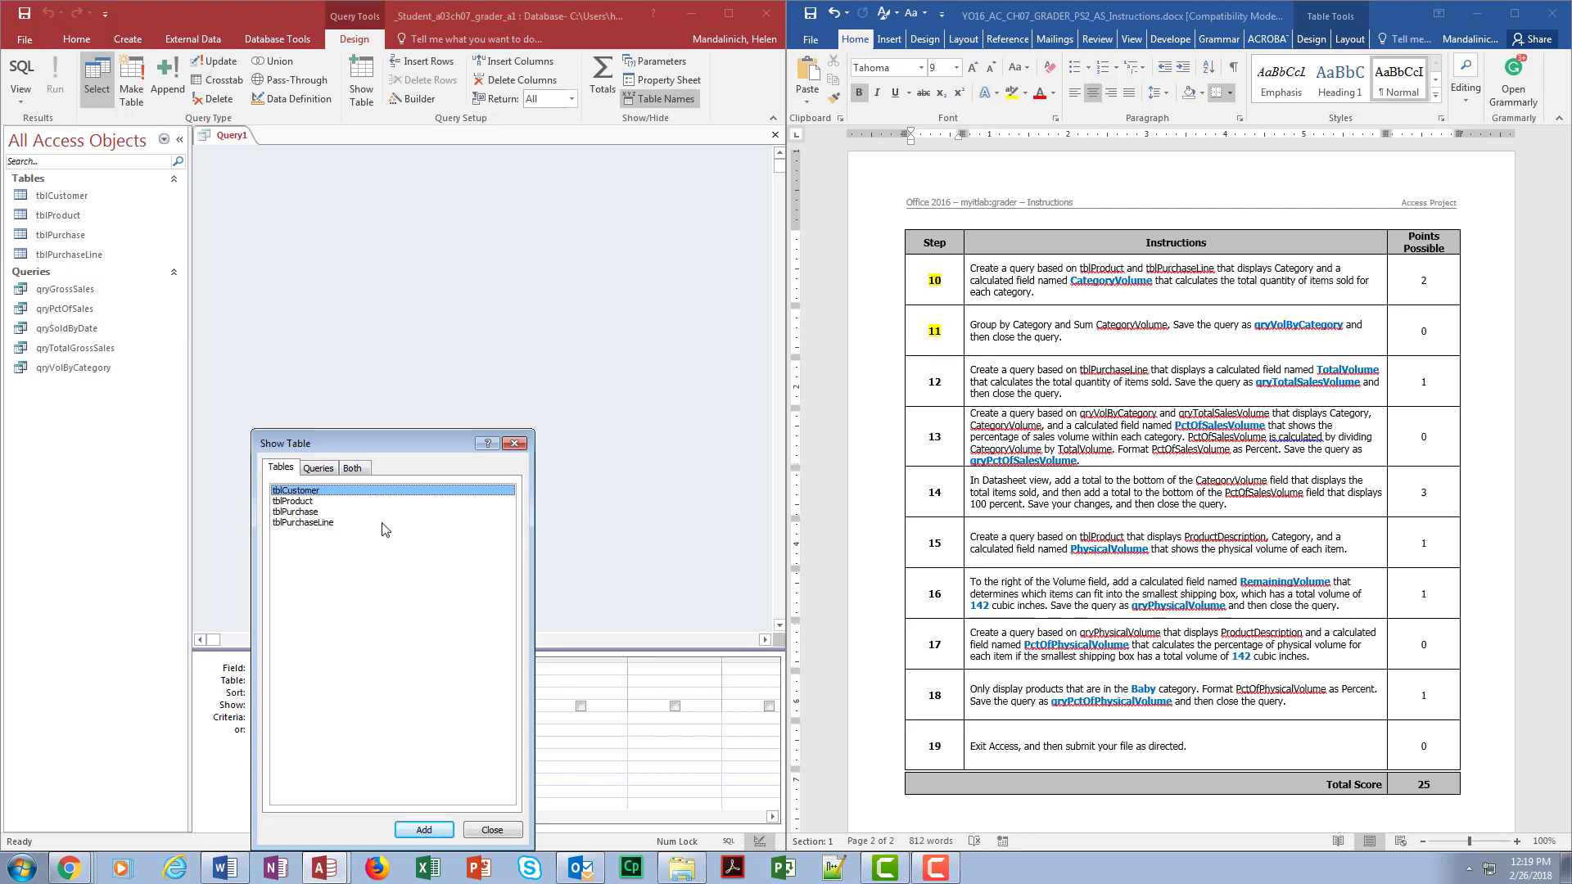
left_click(321, 523)
left_click(424, 830)
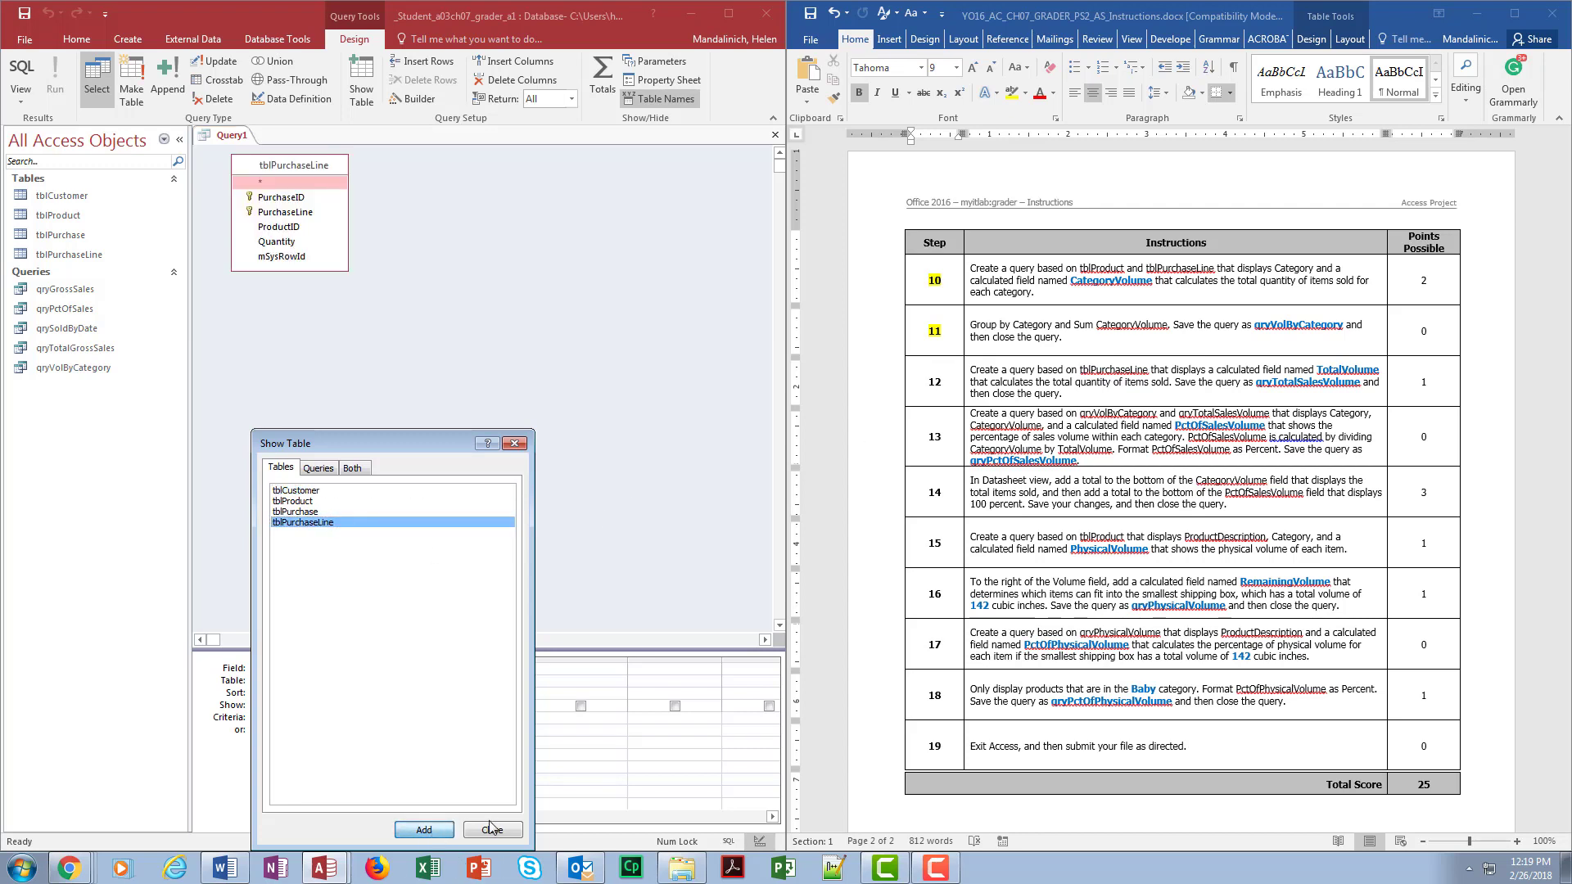
left_click(492, 830)
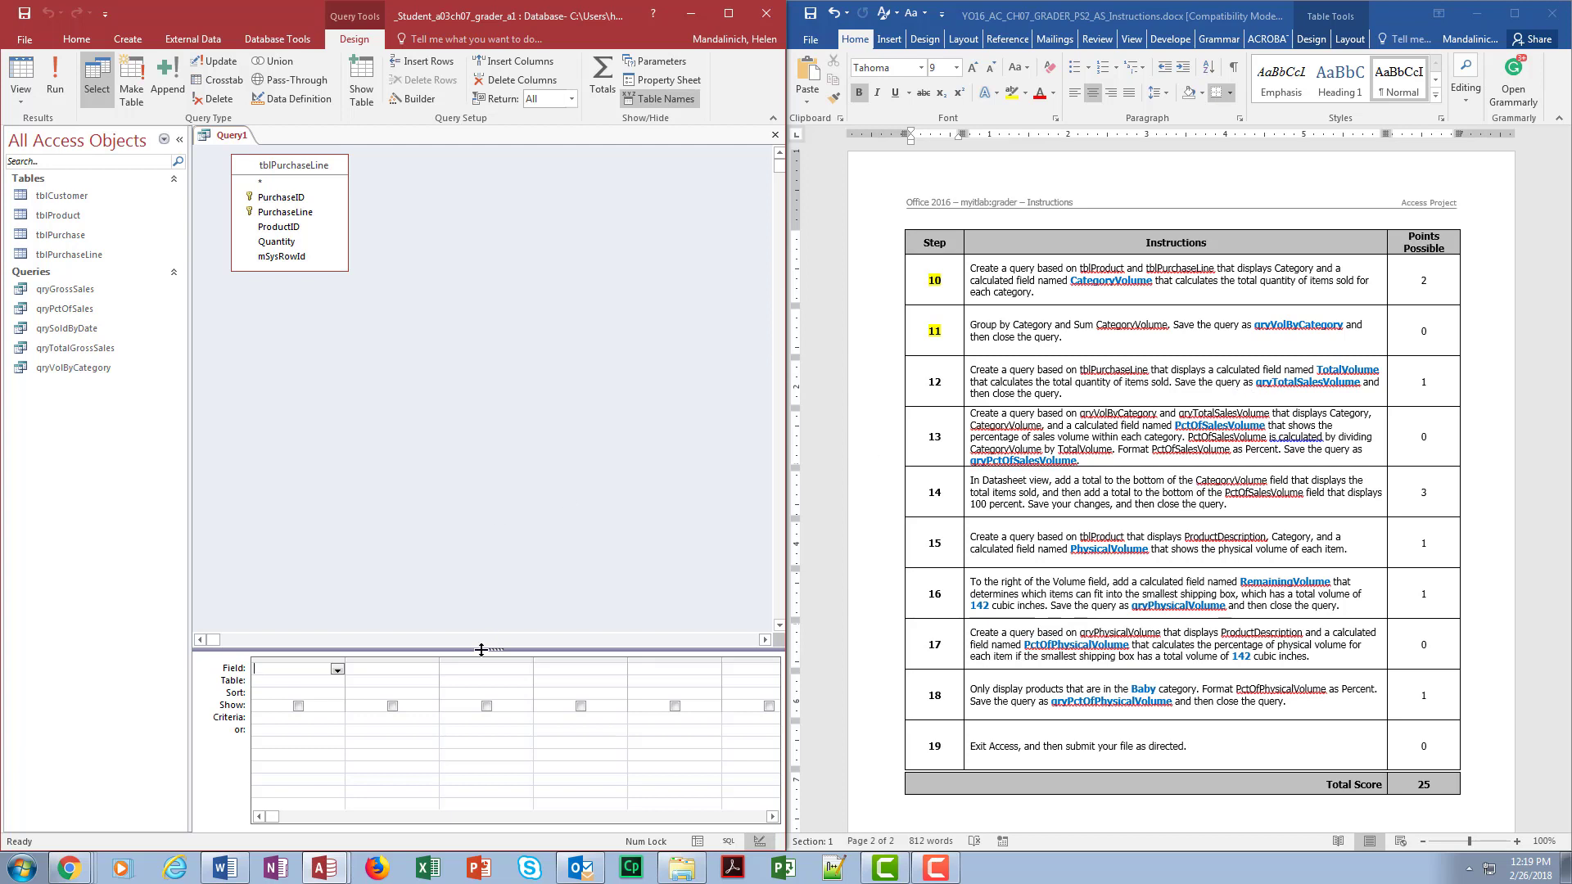
Enlarge the design grid and enter the calculated field TotalVolume:Quantity in the first column using the Zoom box.
left_click_drag(487, 650, 485, 312)
right_click(269, 334)
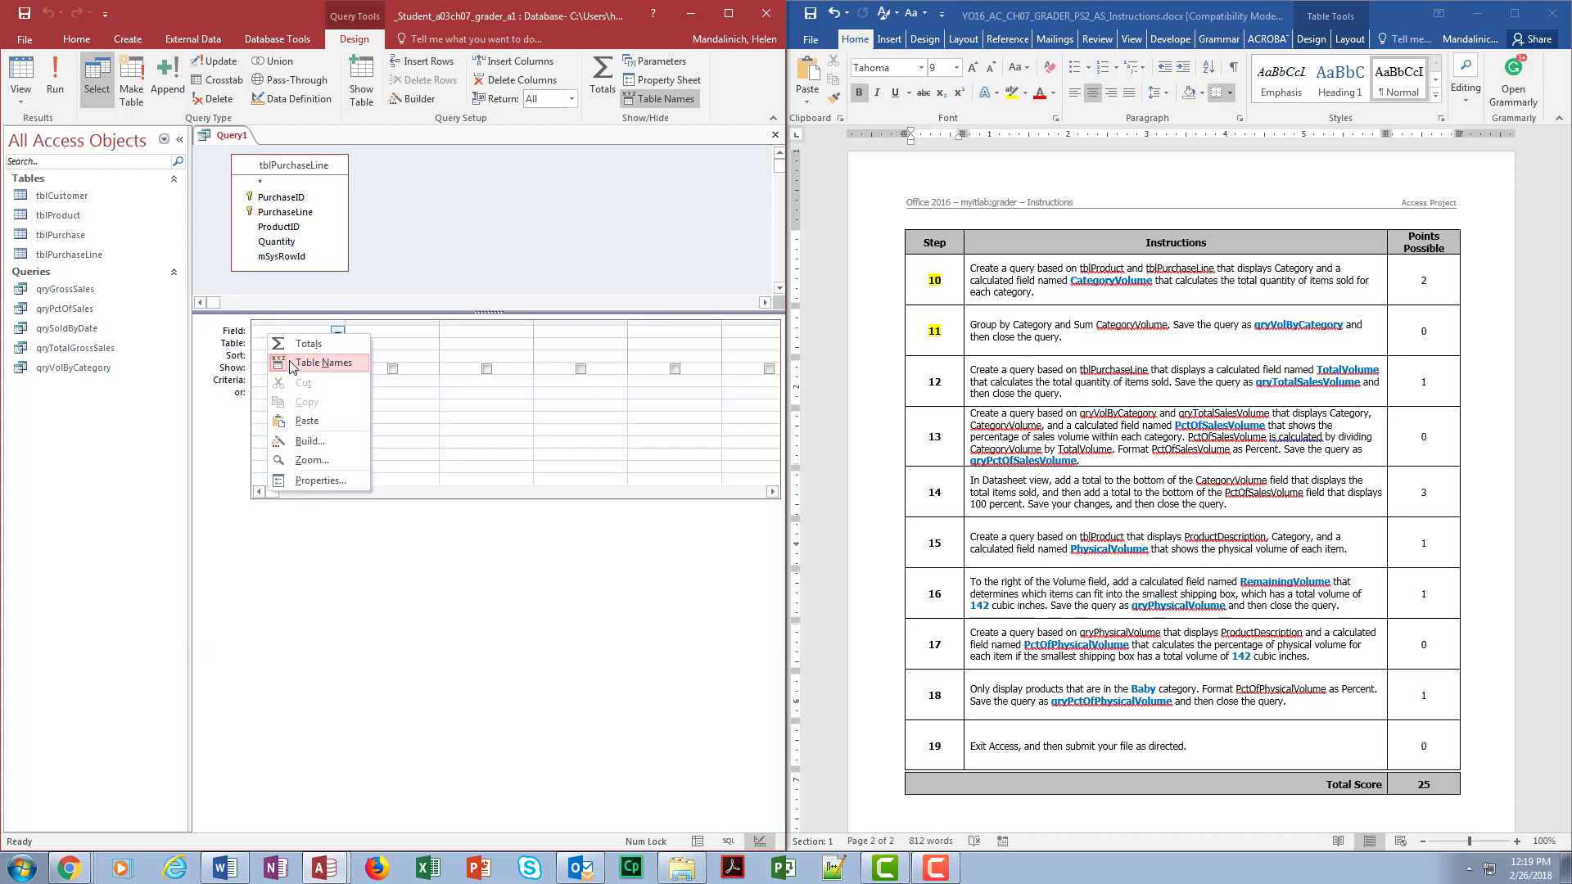
left_click(315, 463)
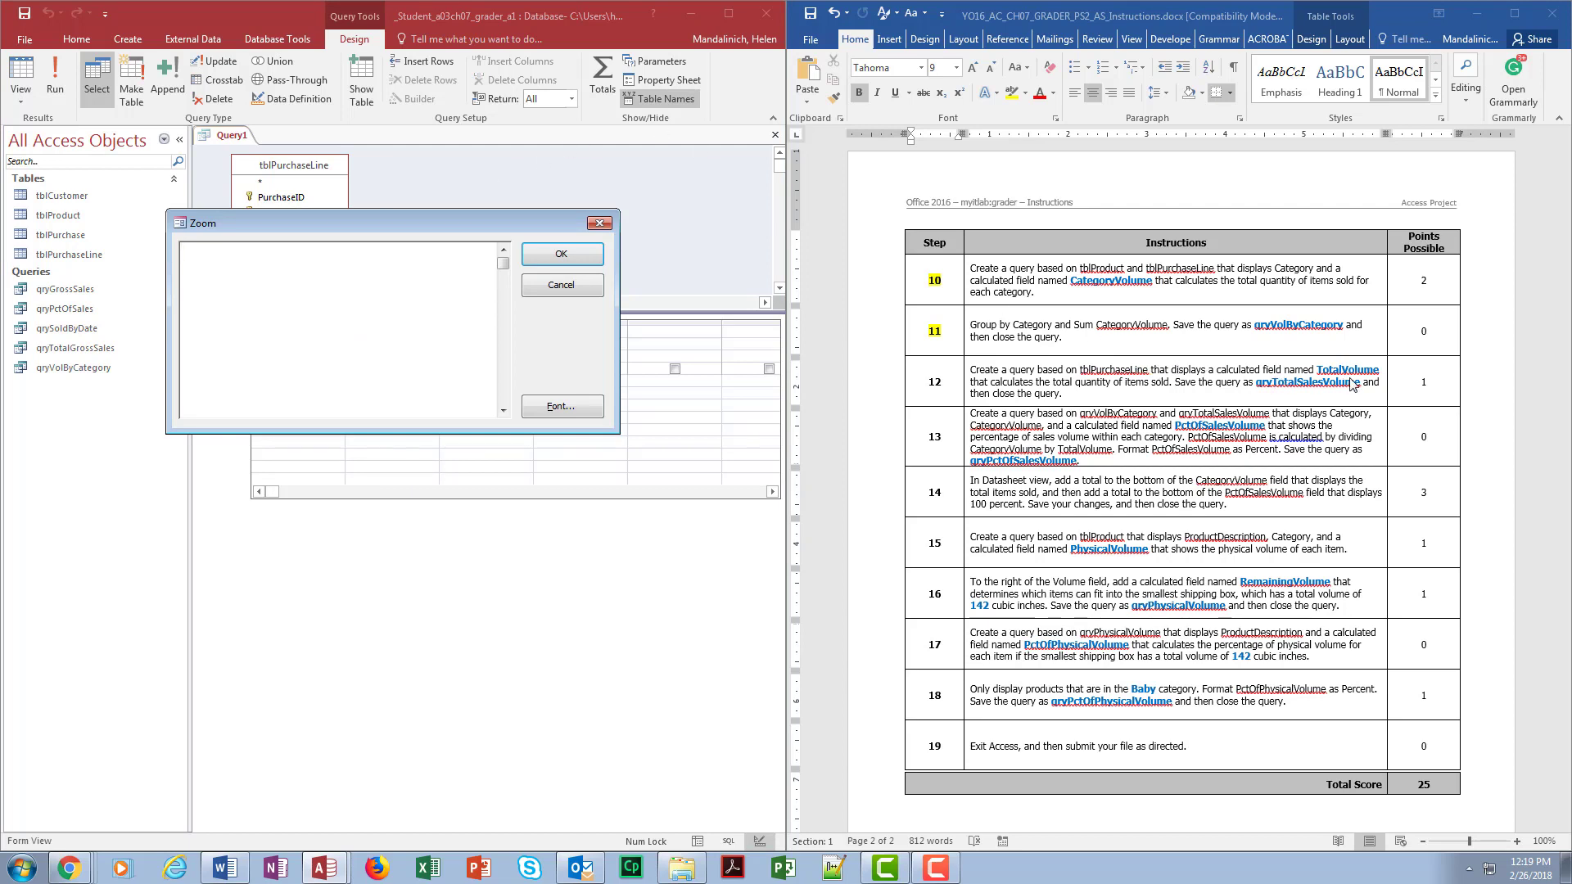
type("TotalVolume:Q")
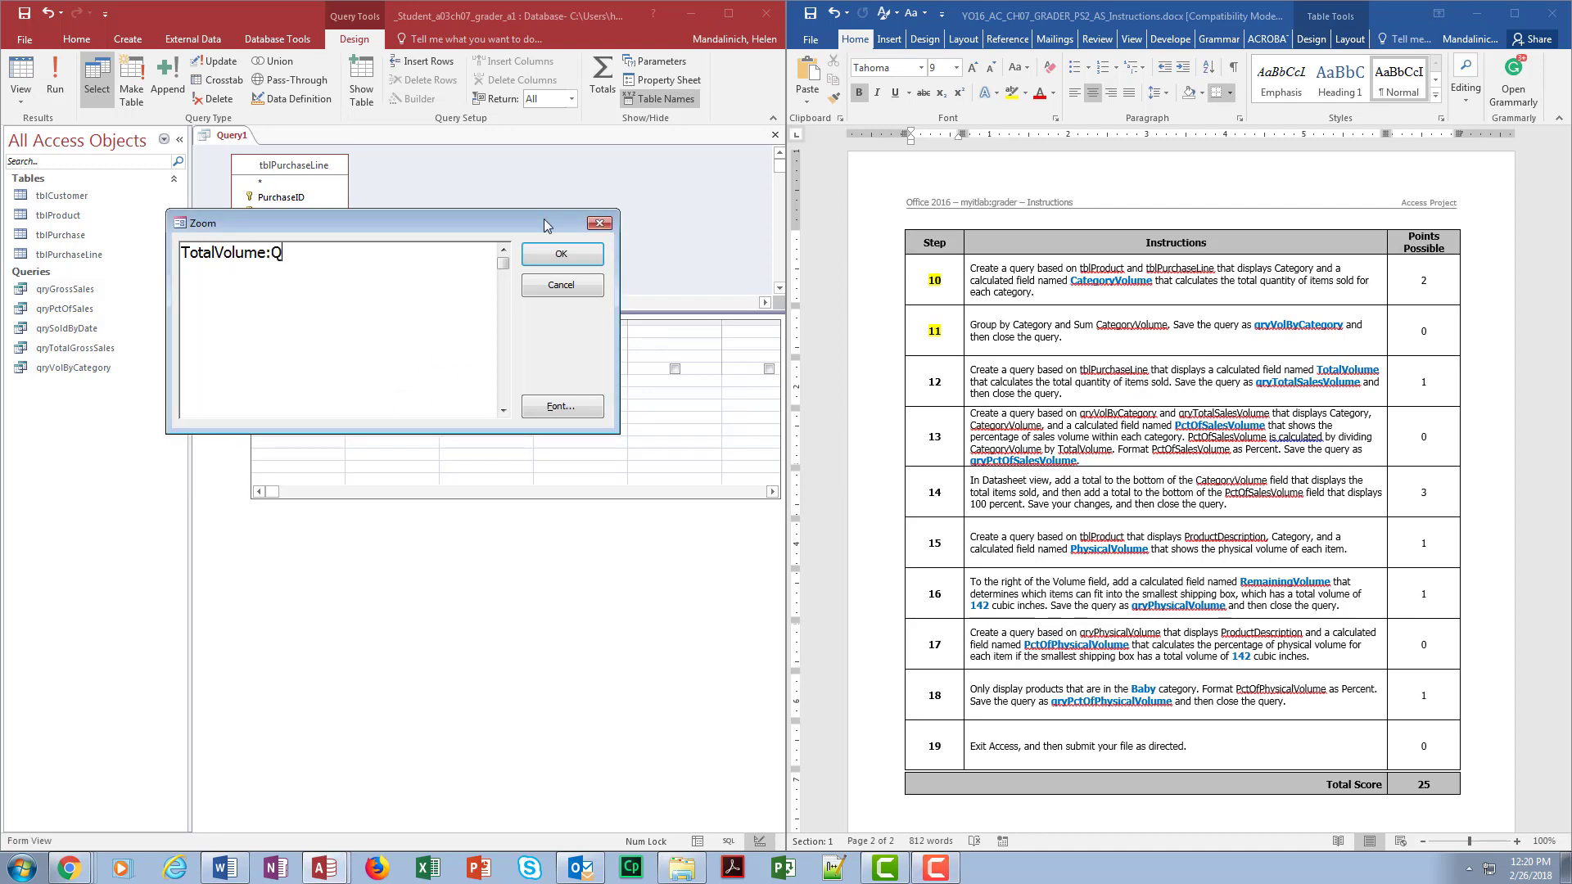
type("ntity")
left_click(562, 254)
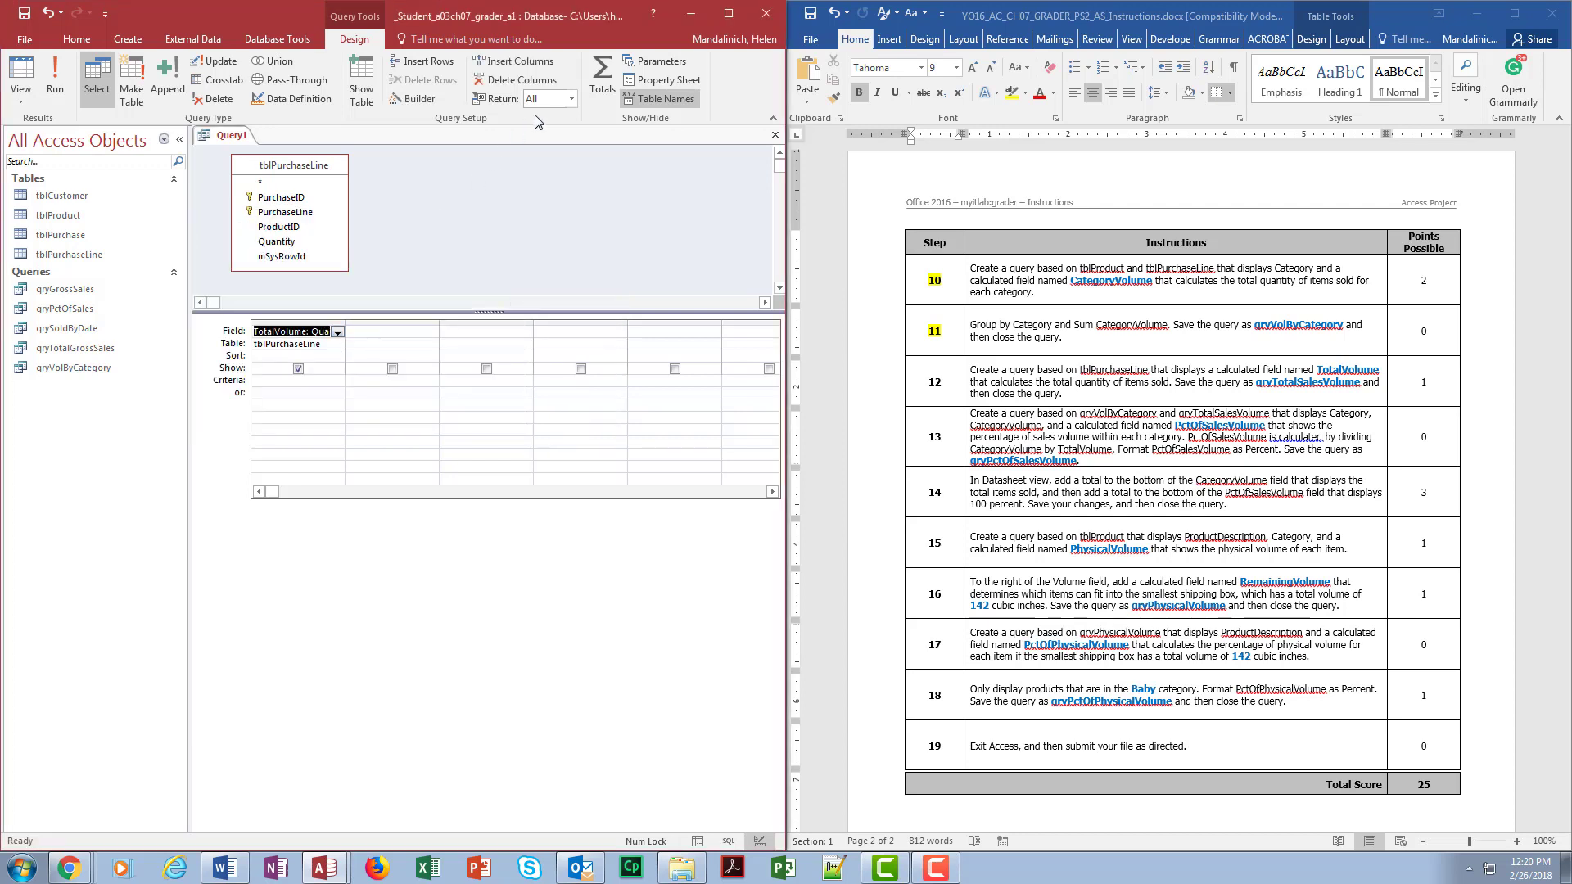
Add the Total row to the query design, set TotalVolume to Sum, and run the query.
left_click(603, 75)
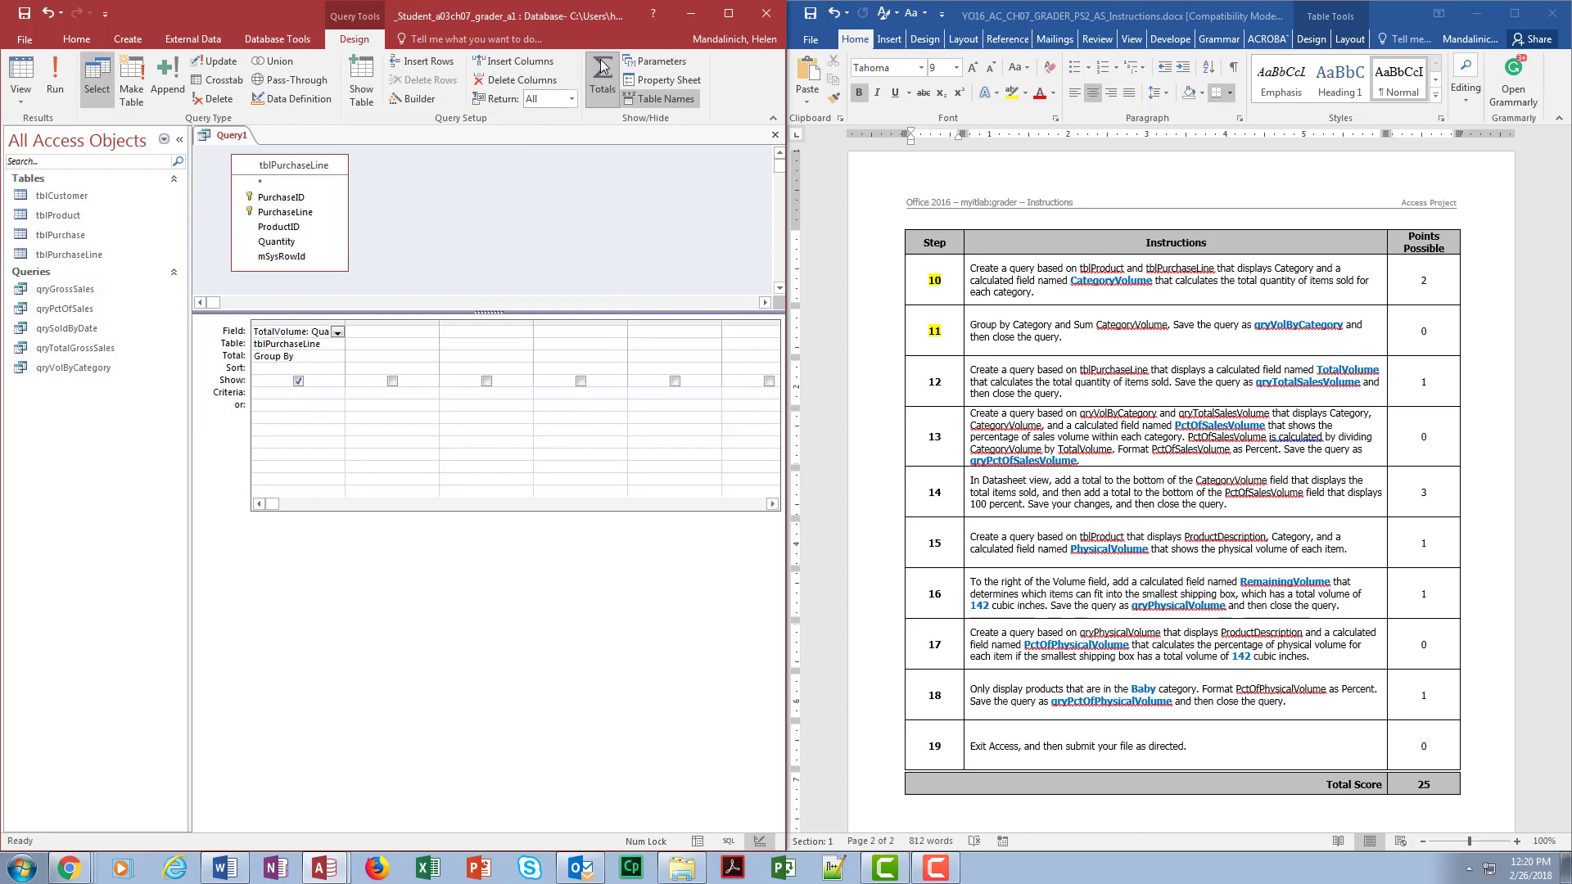
left_click(315, 356)
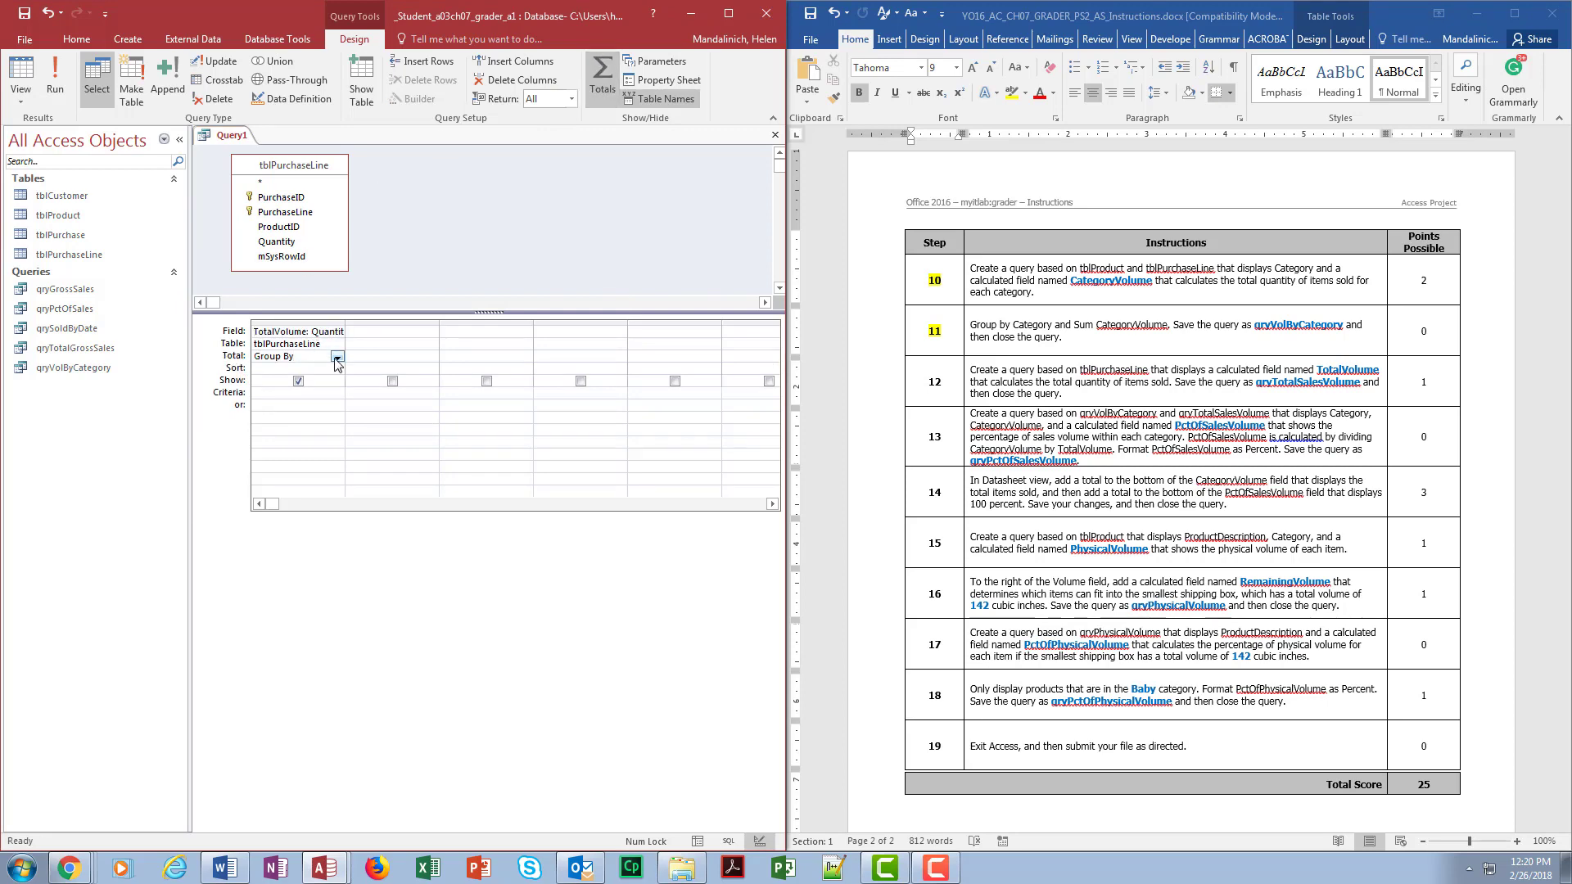
left_click(337, 357)
left_click(278, 378)
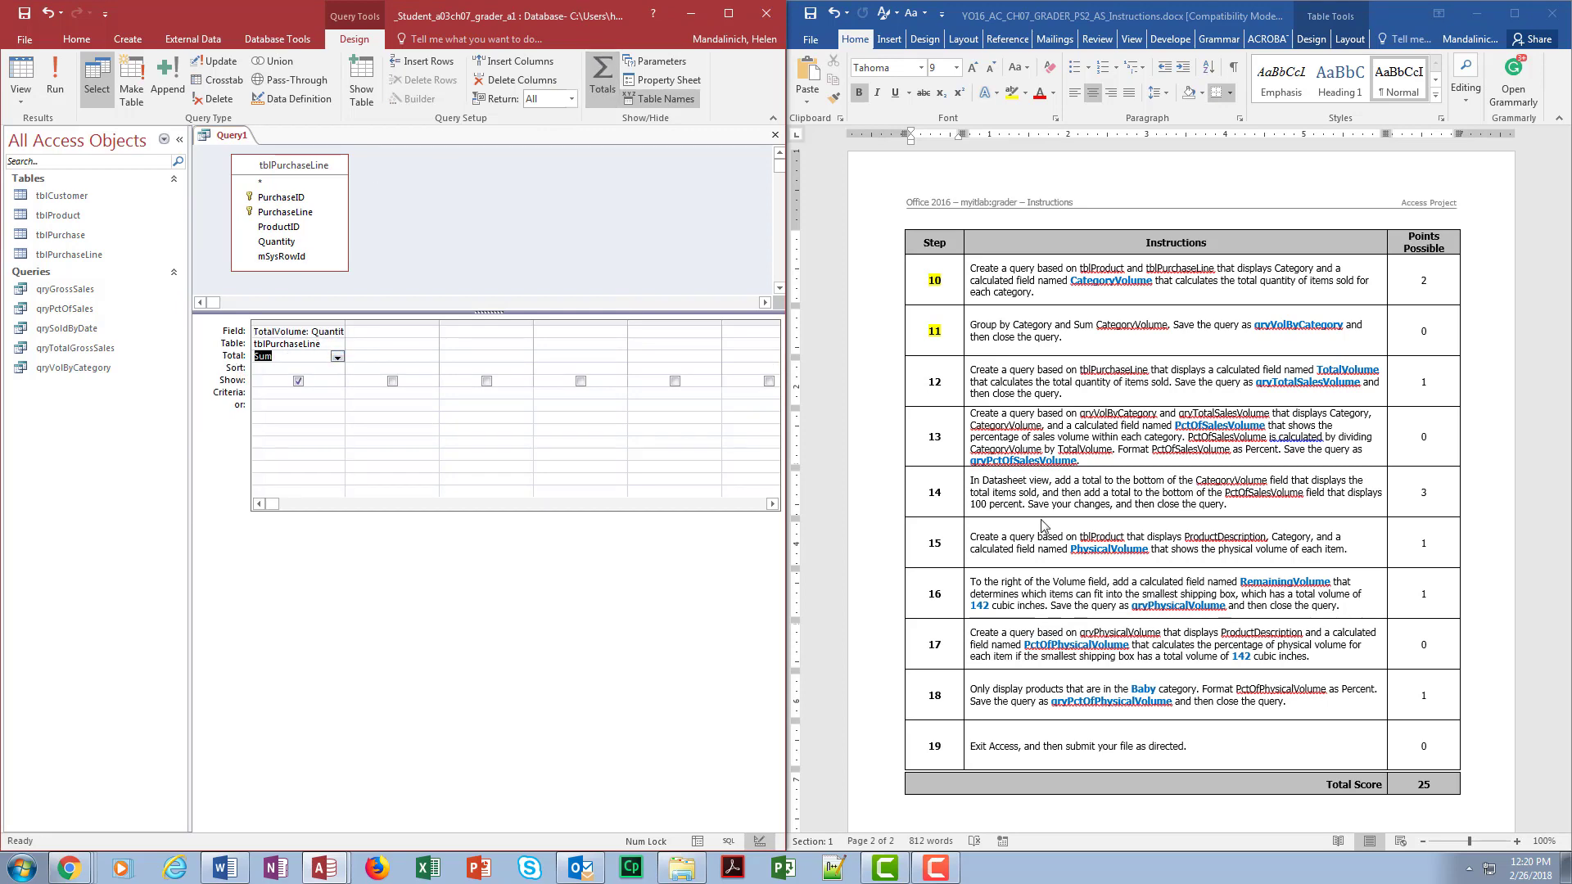
left_click(55, 78)
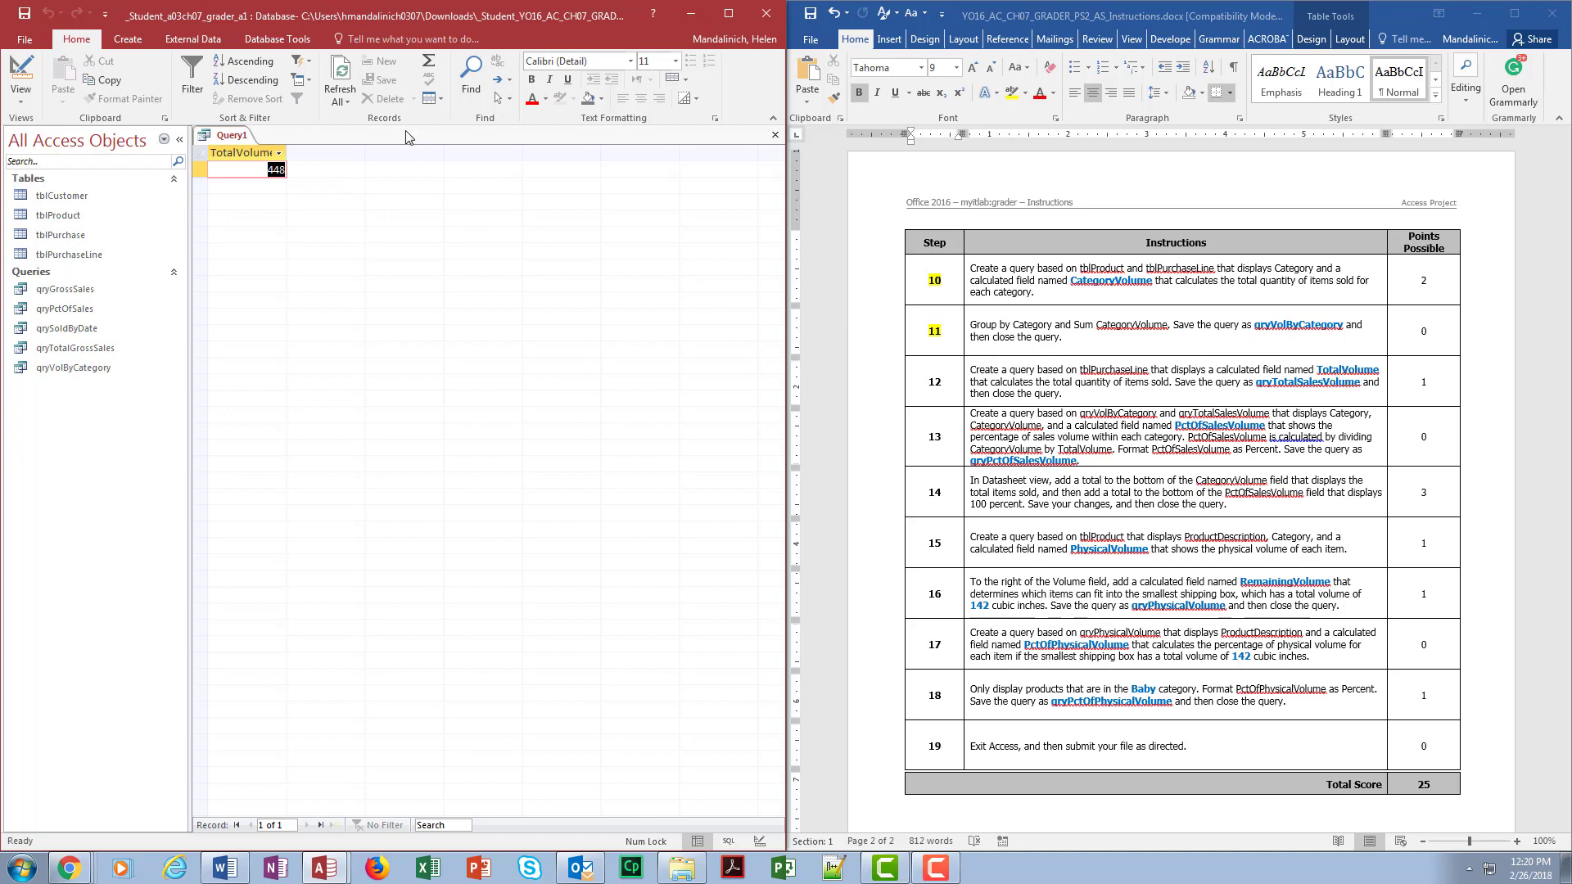
Save the query as qryTotalSalesVolume and close it.
key("ctrl+s")
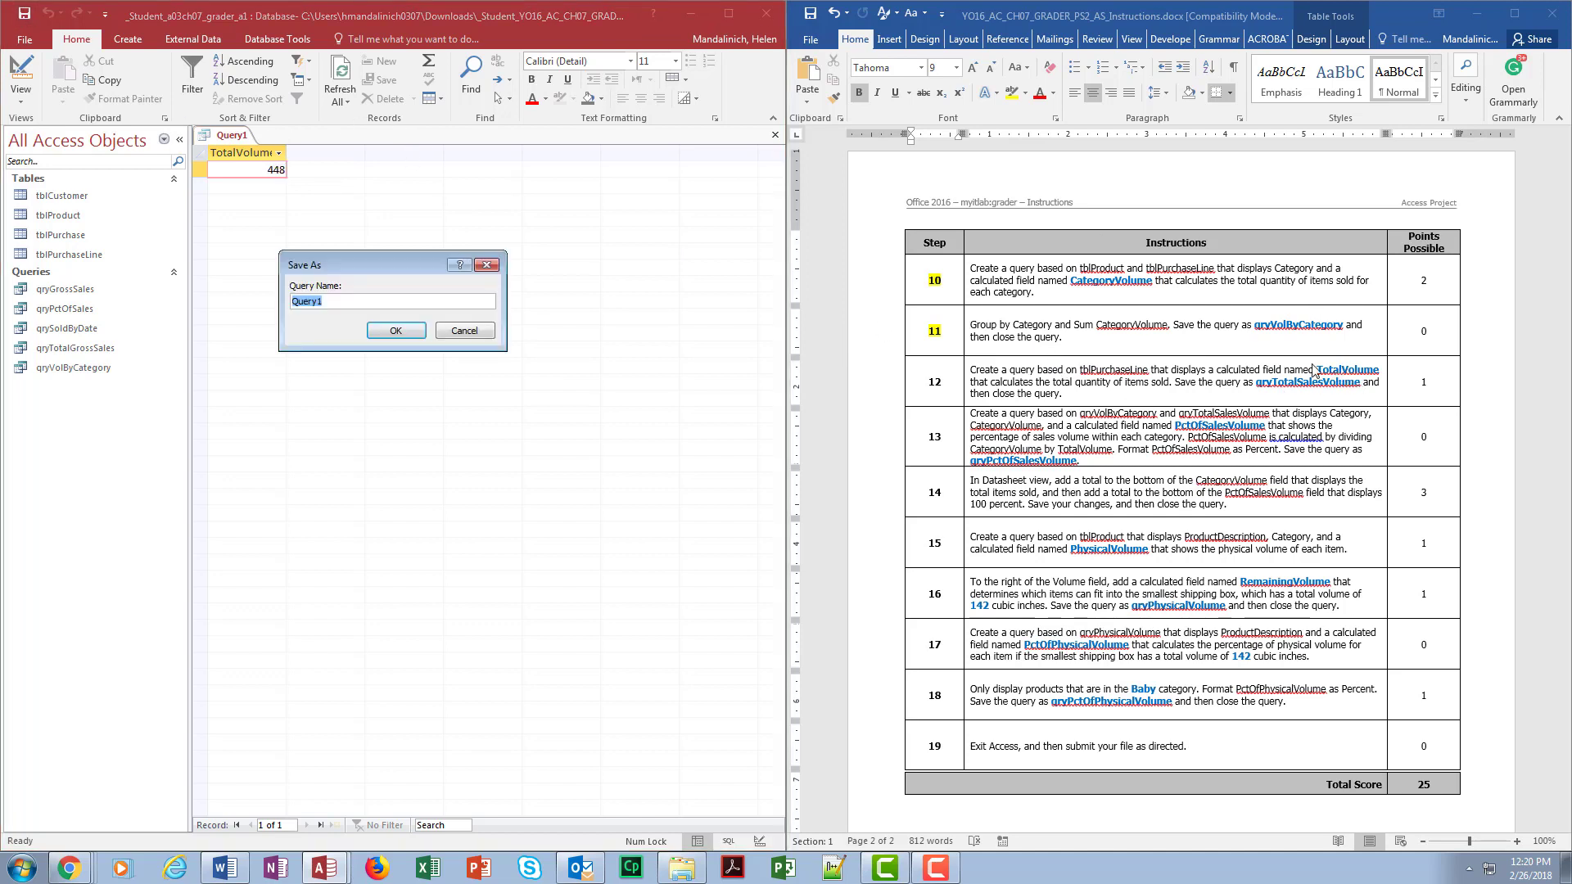
type("qryTotalSalesVolume")
left_click(399, 332)
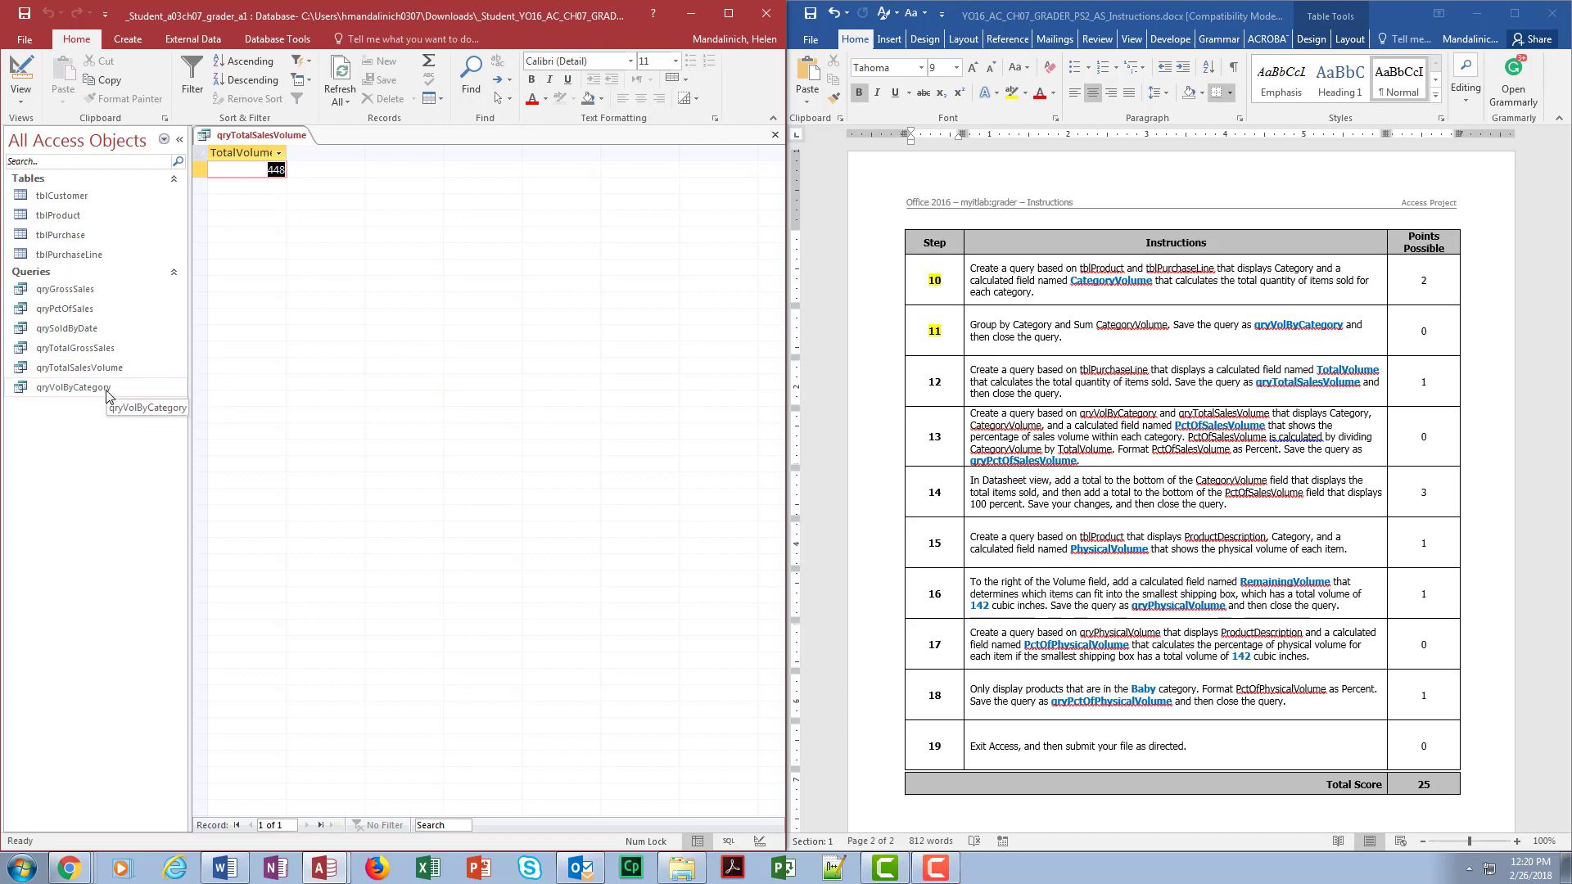
left_click(776, 135)
Highlight step number 12 in yellow in the Word instructions.
left_click(935, 383)
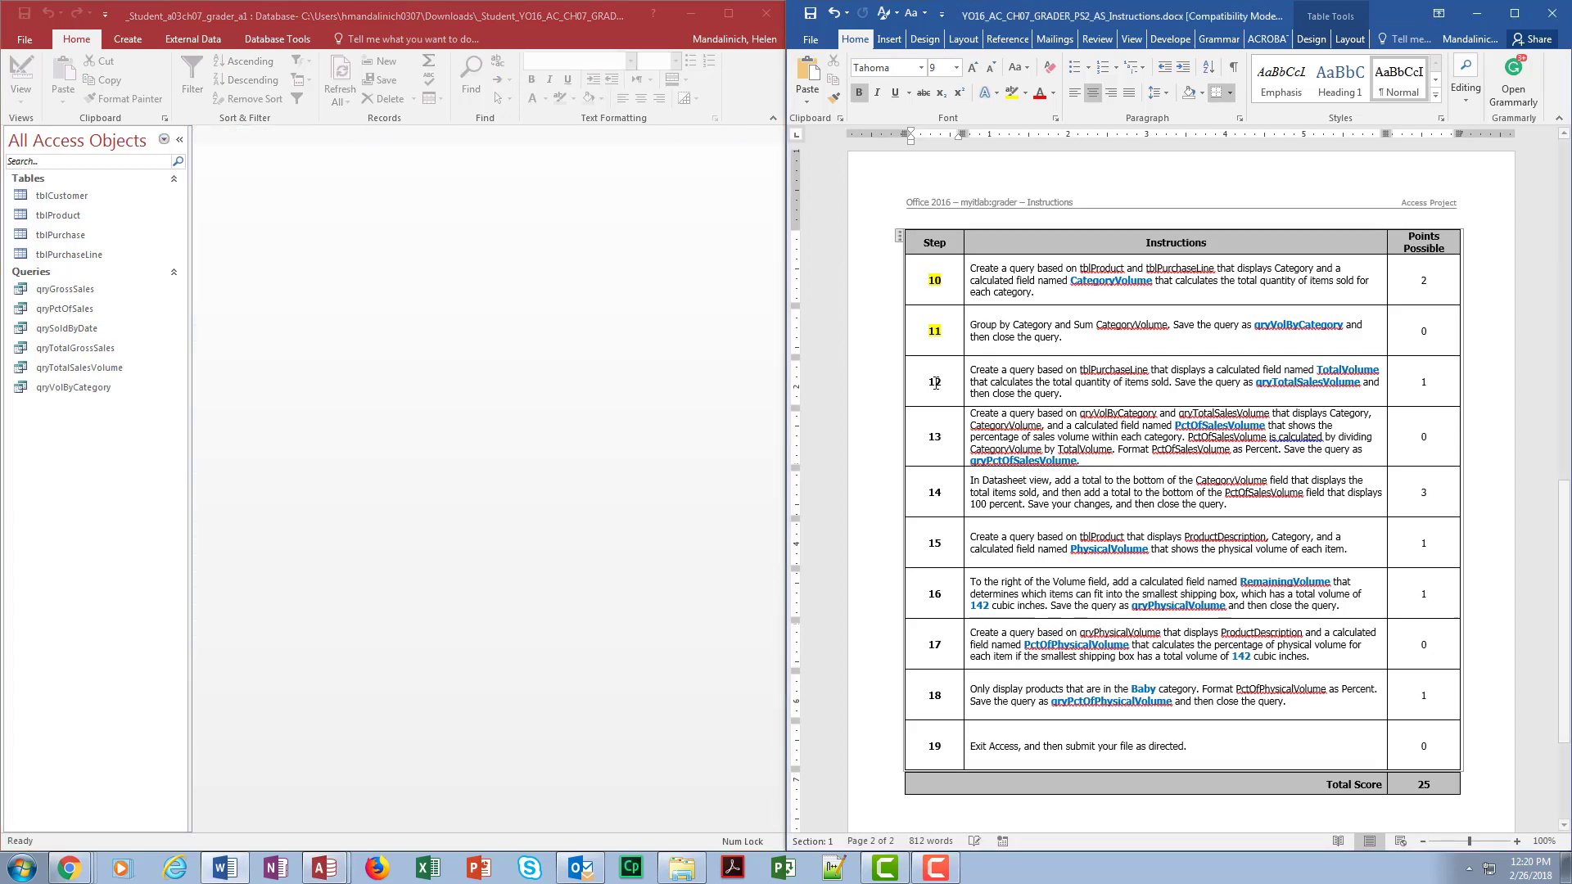
double_click(935, 382)
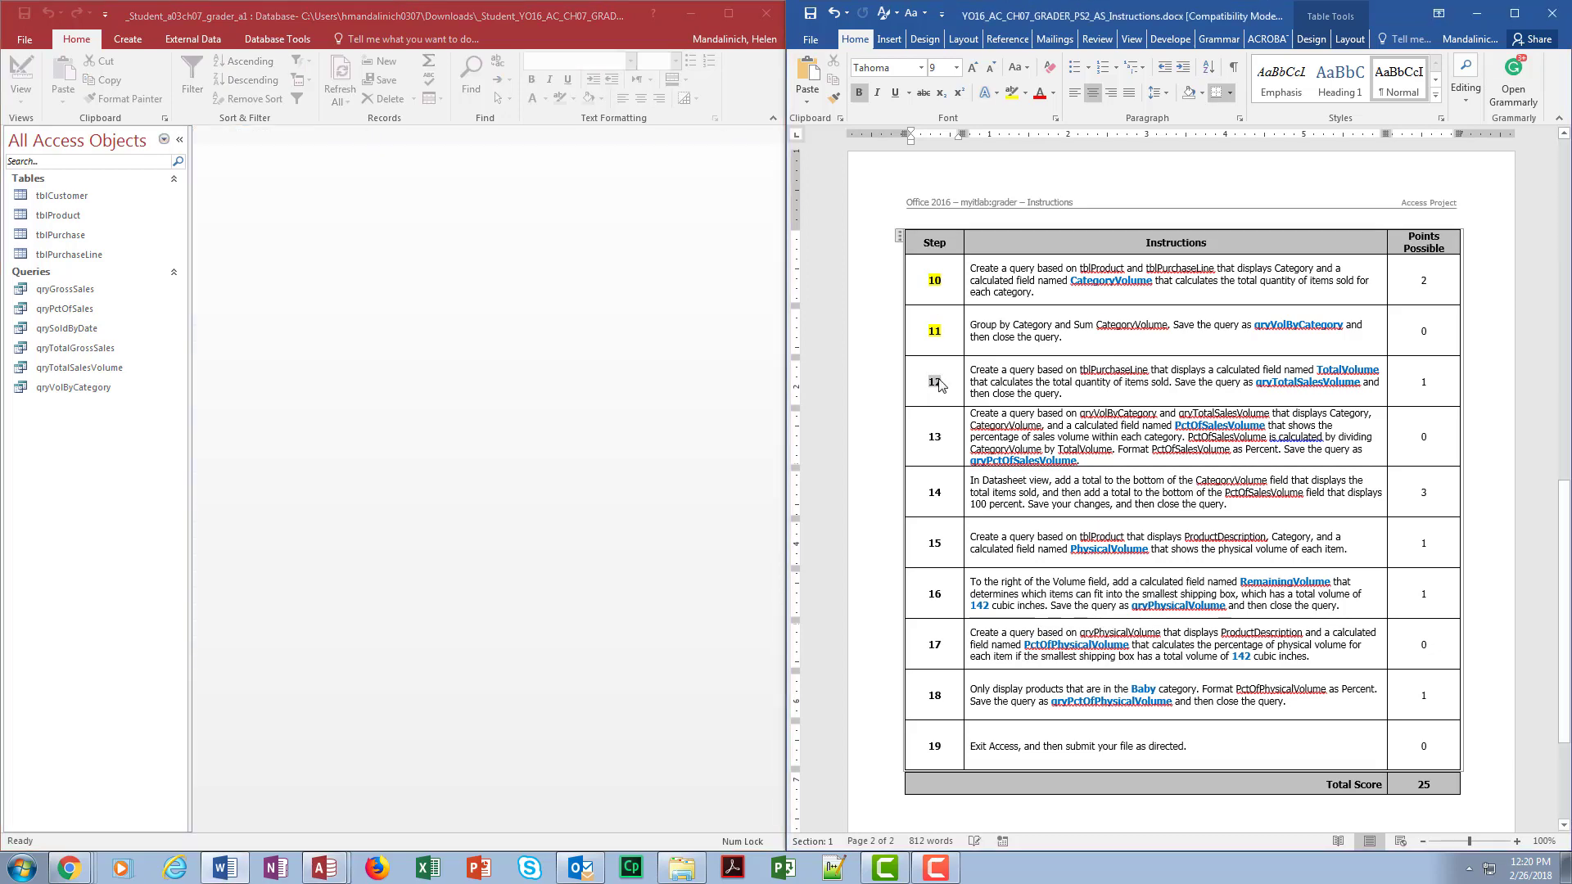
left_click(1013, 95)
left_click(1064, 388)
scroll(1074, 467, "down", 1)
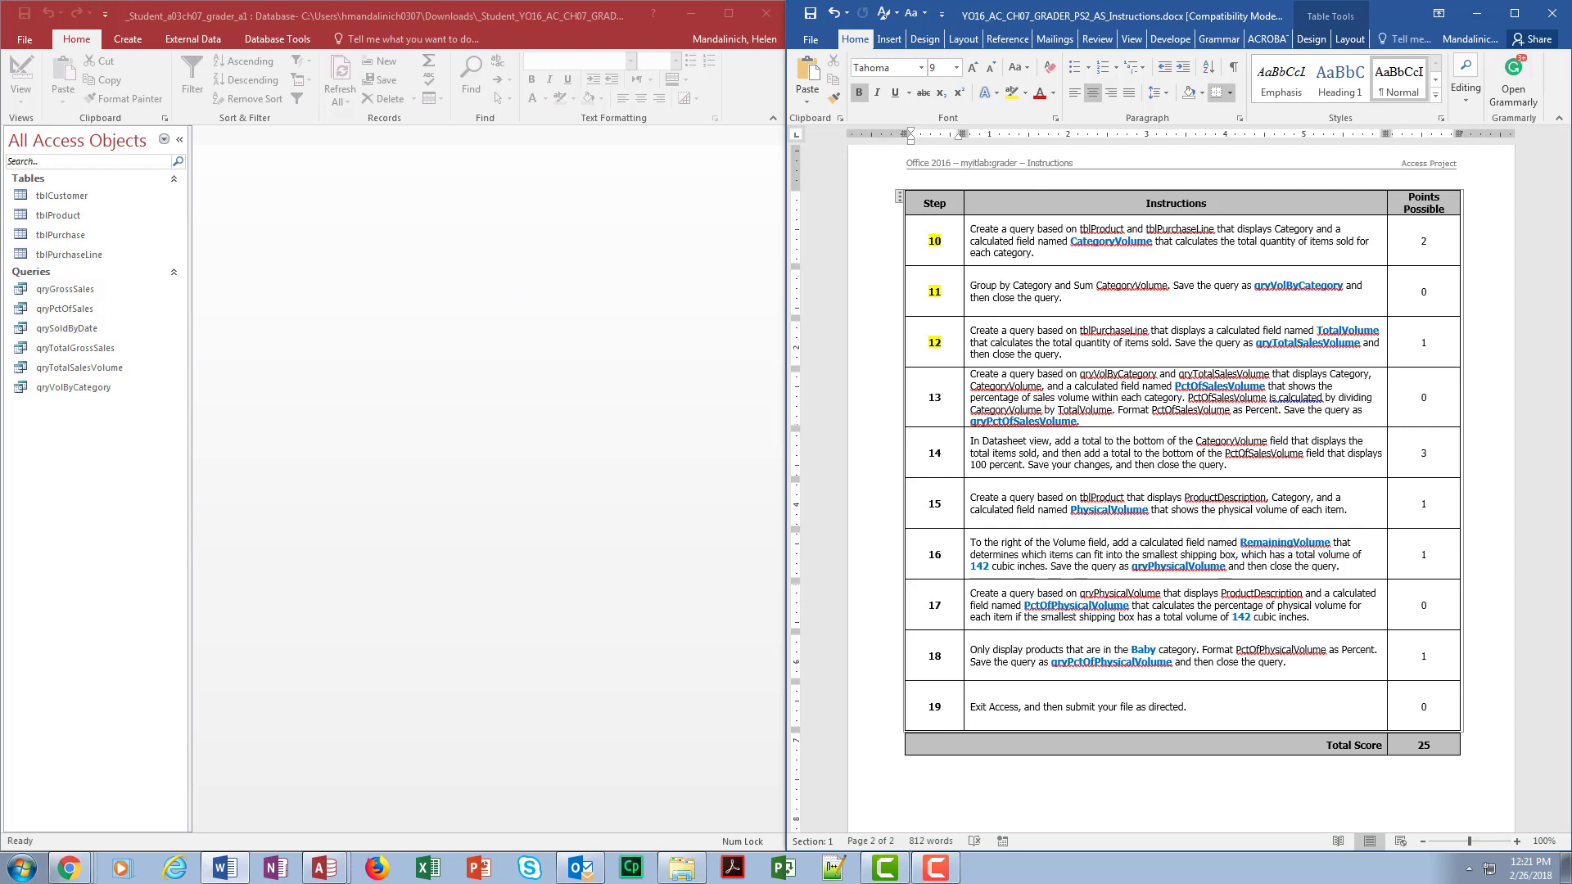
Create a new query in Access Design view based on the qryVolByCategory and qryTotalSalesVolume queries.
left_click(291, 251)
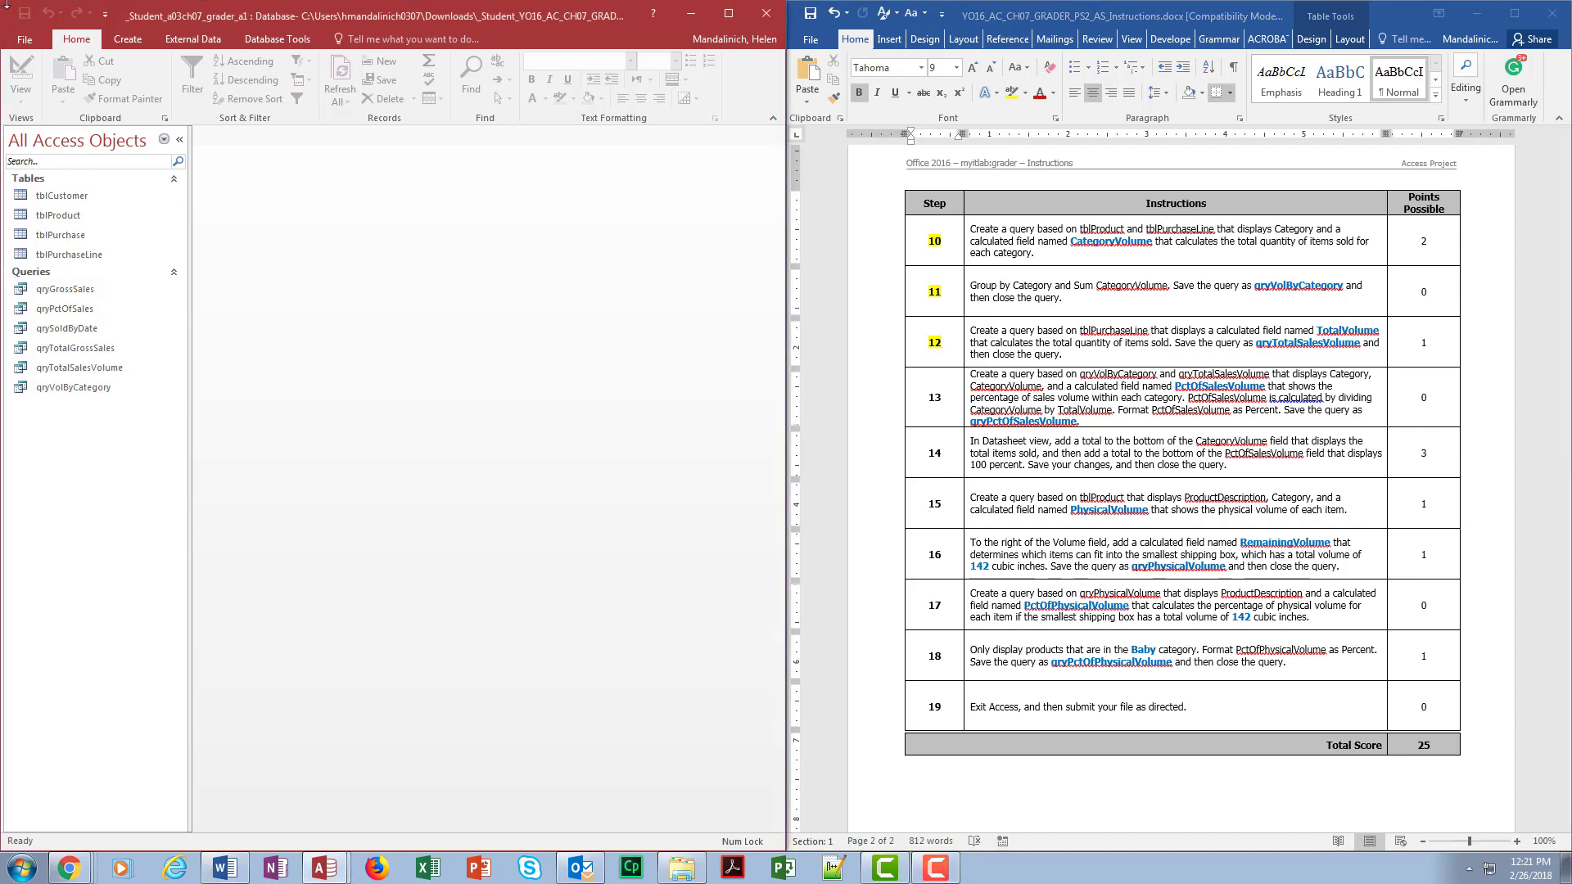
left_click(129, 38)
left_click(237, 81)
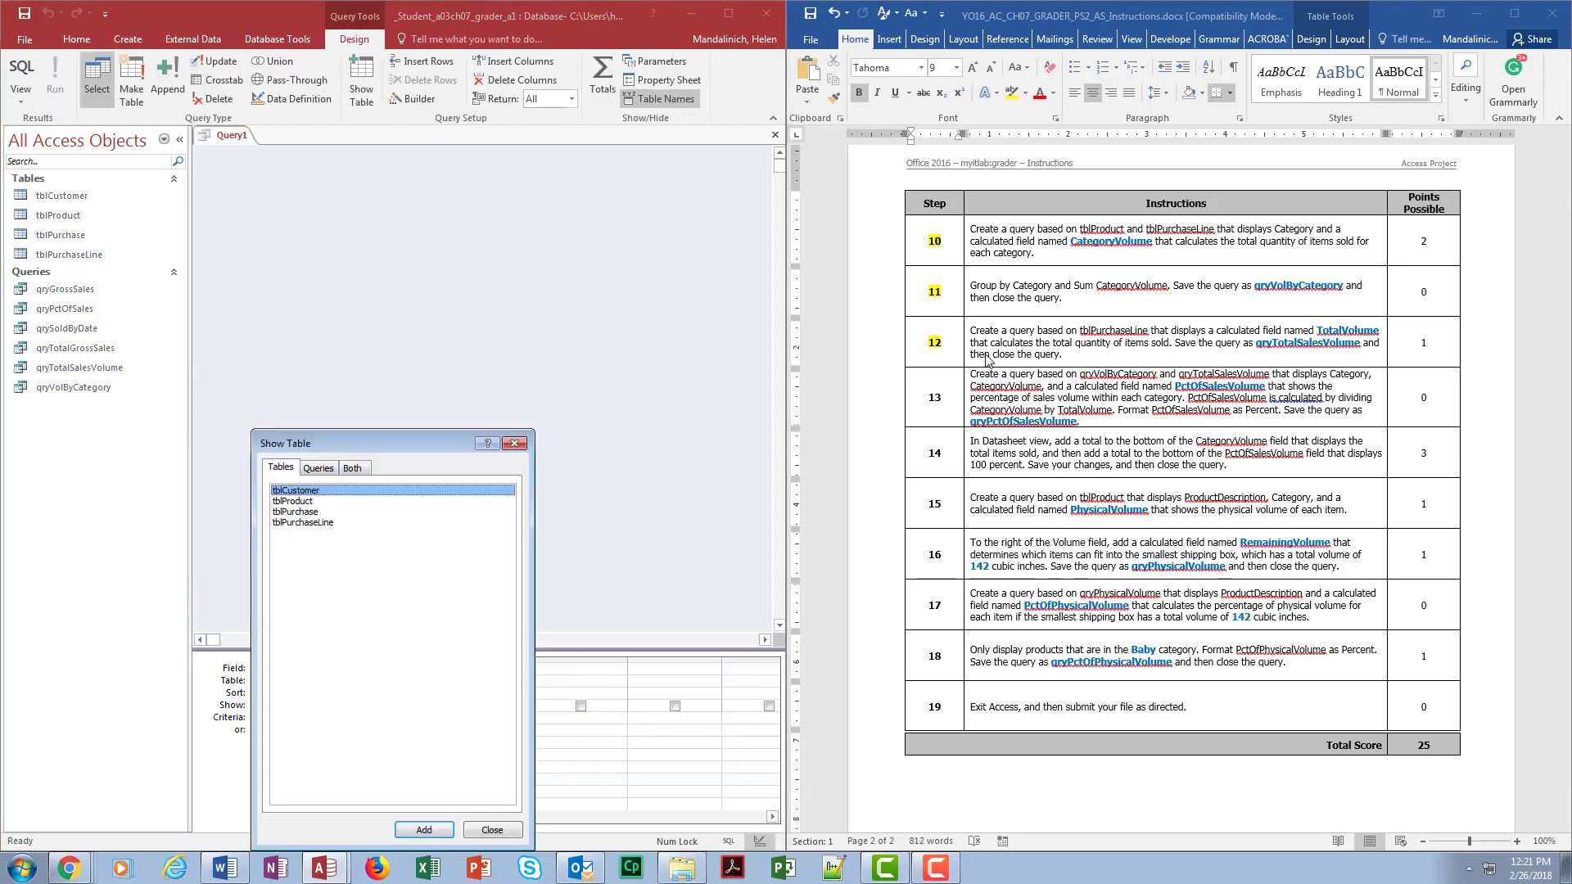
left_click_drag(430, 443, 591, 255)
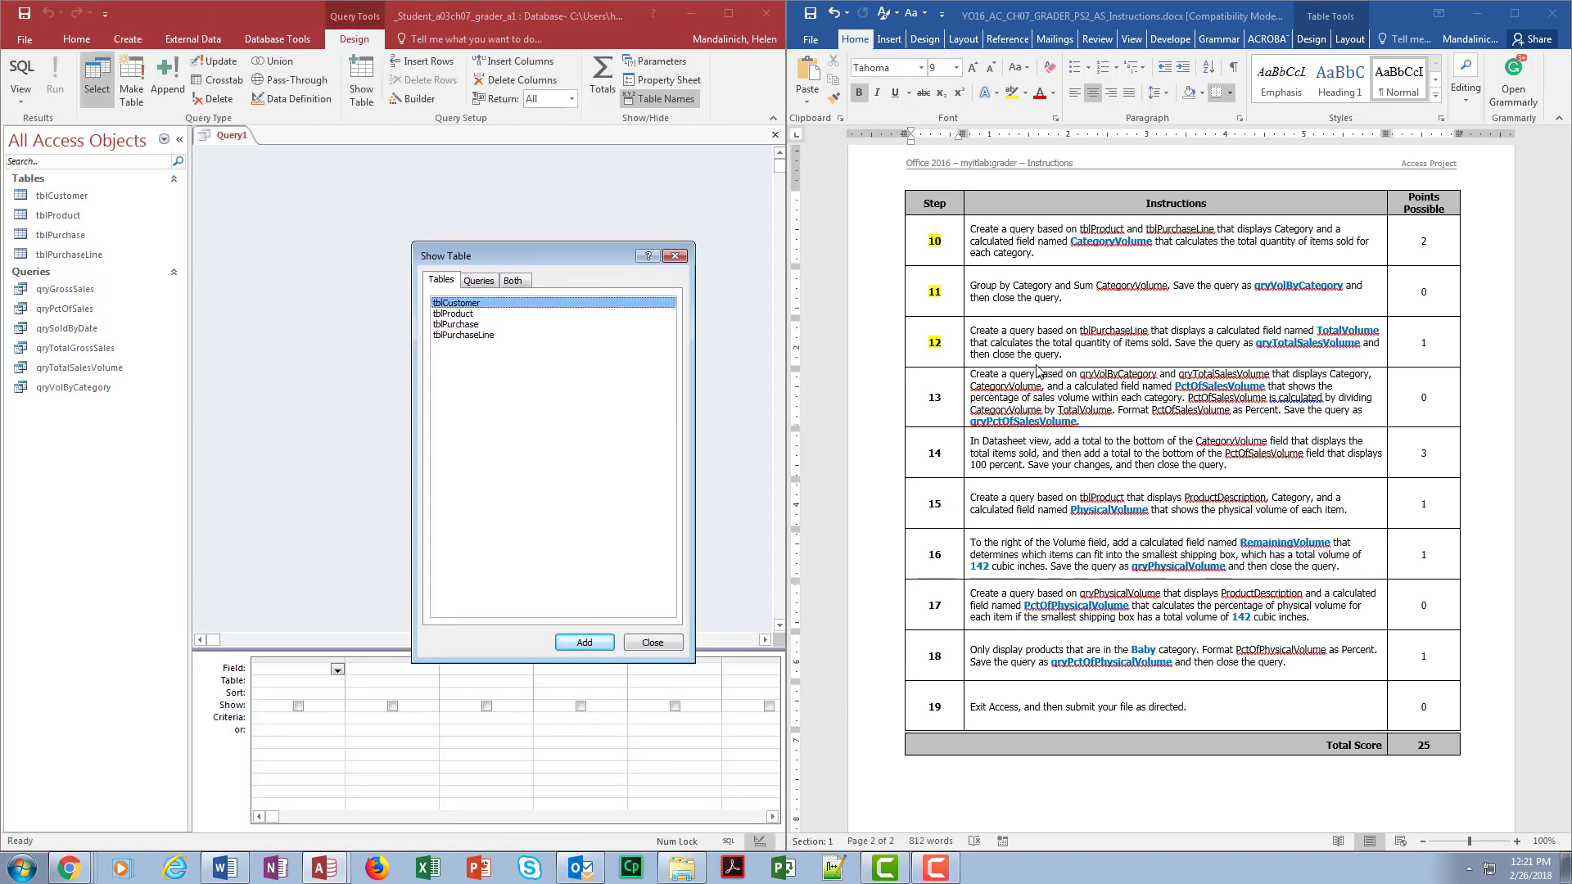
left_click(491, 282)
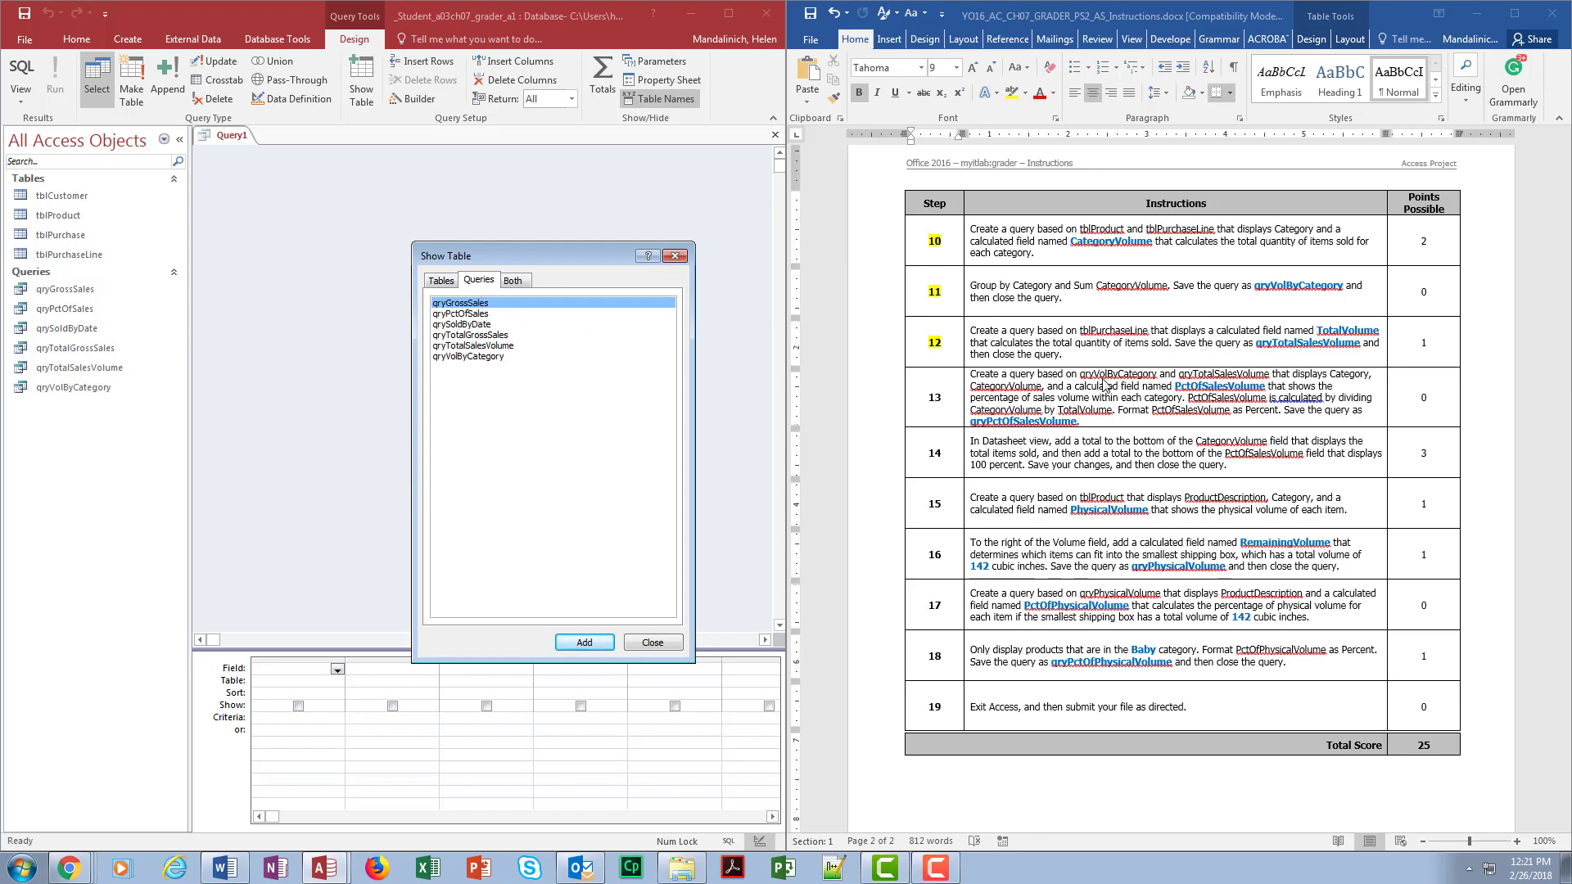
left_click(479, 358)
left_click(584, 642)
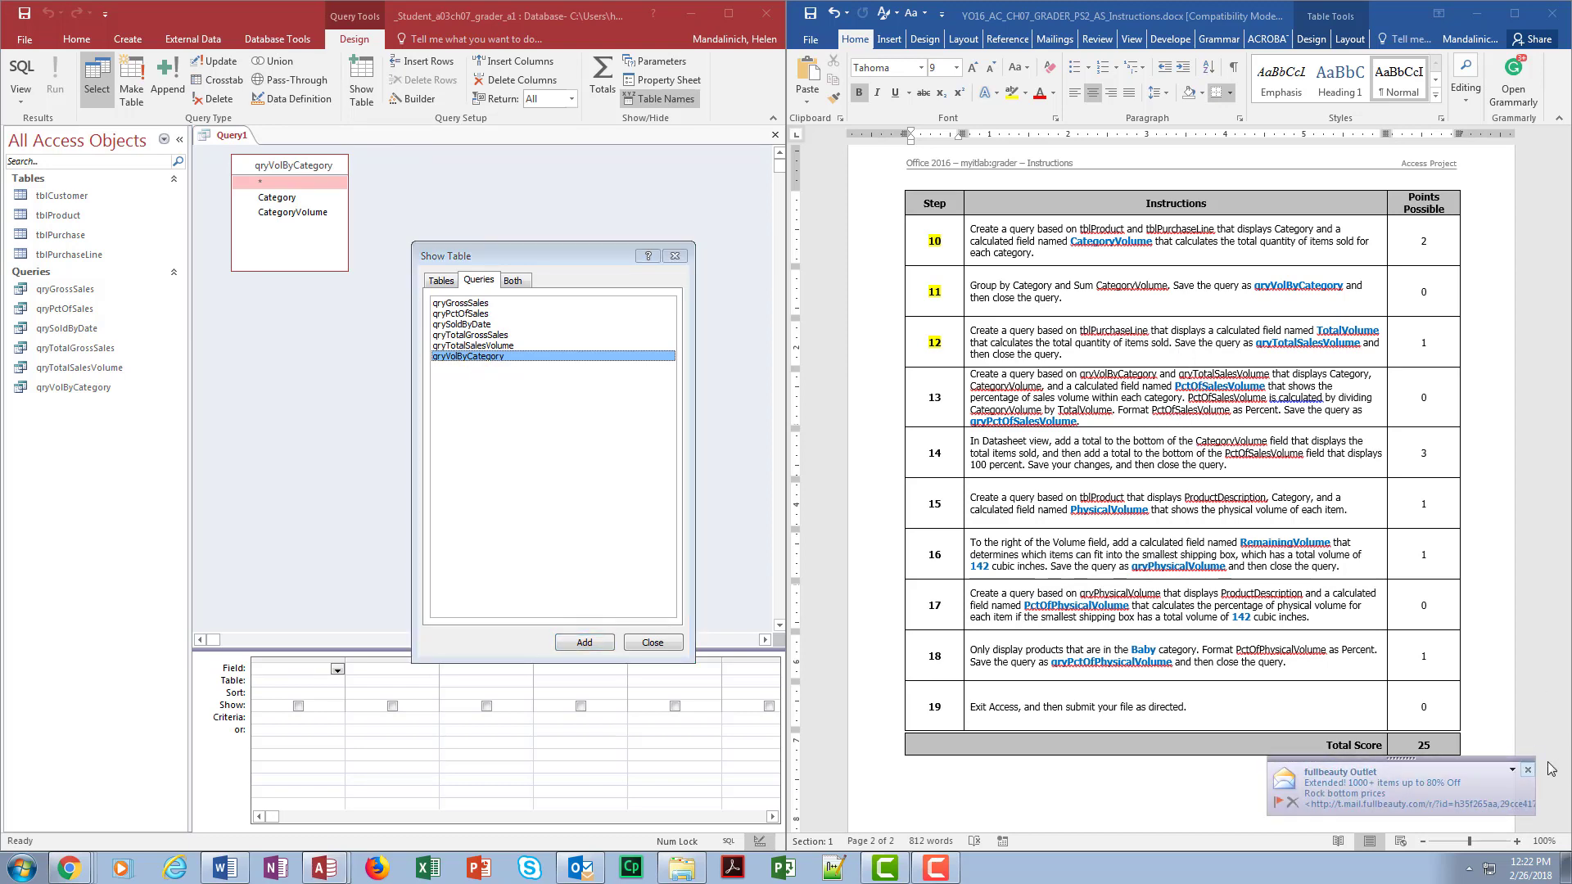
left_click(1528, 770)
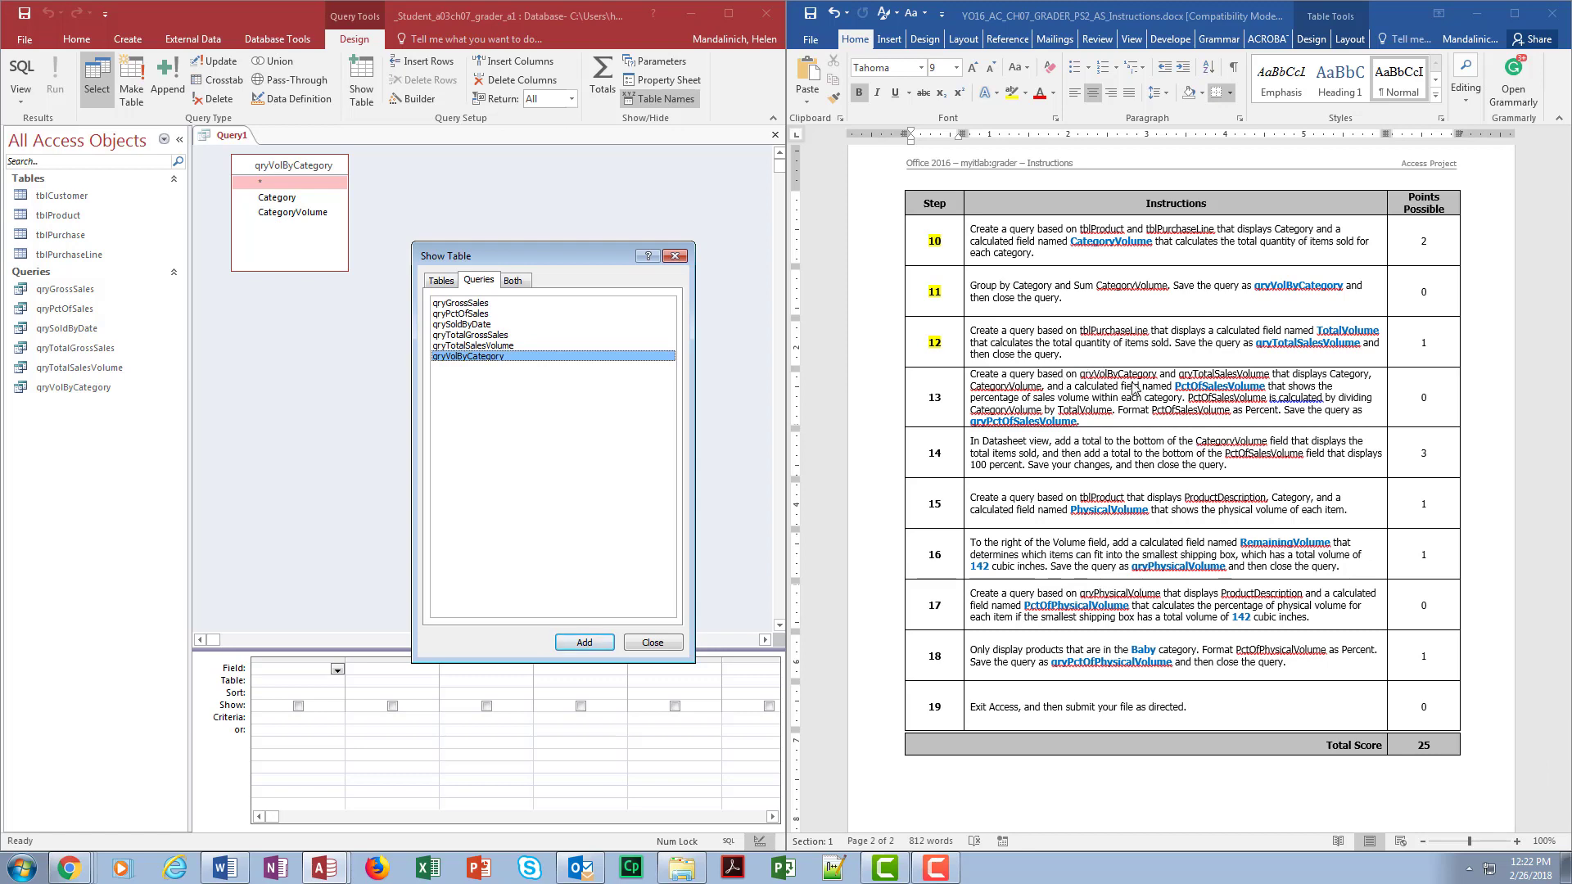
left_click(522, 346)
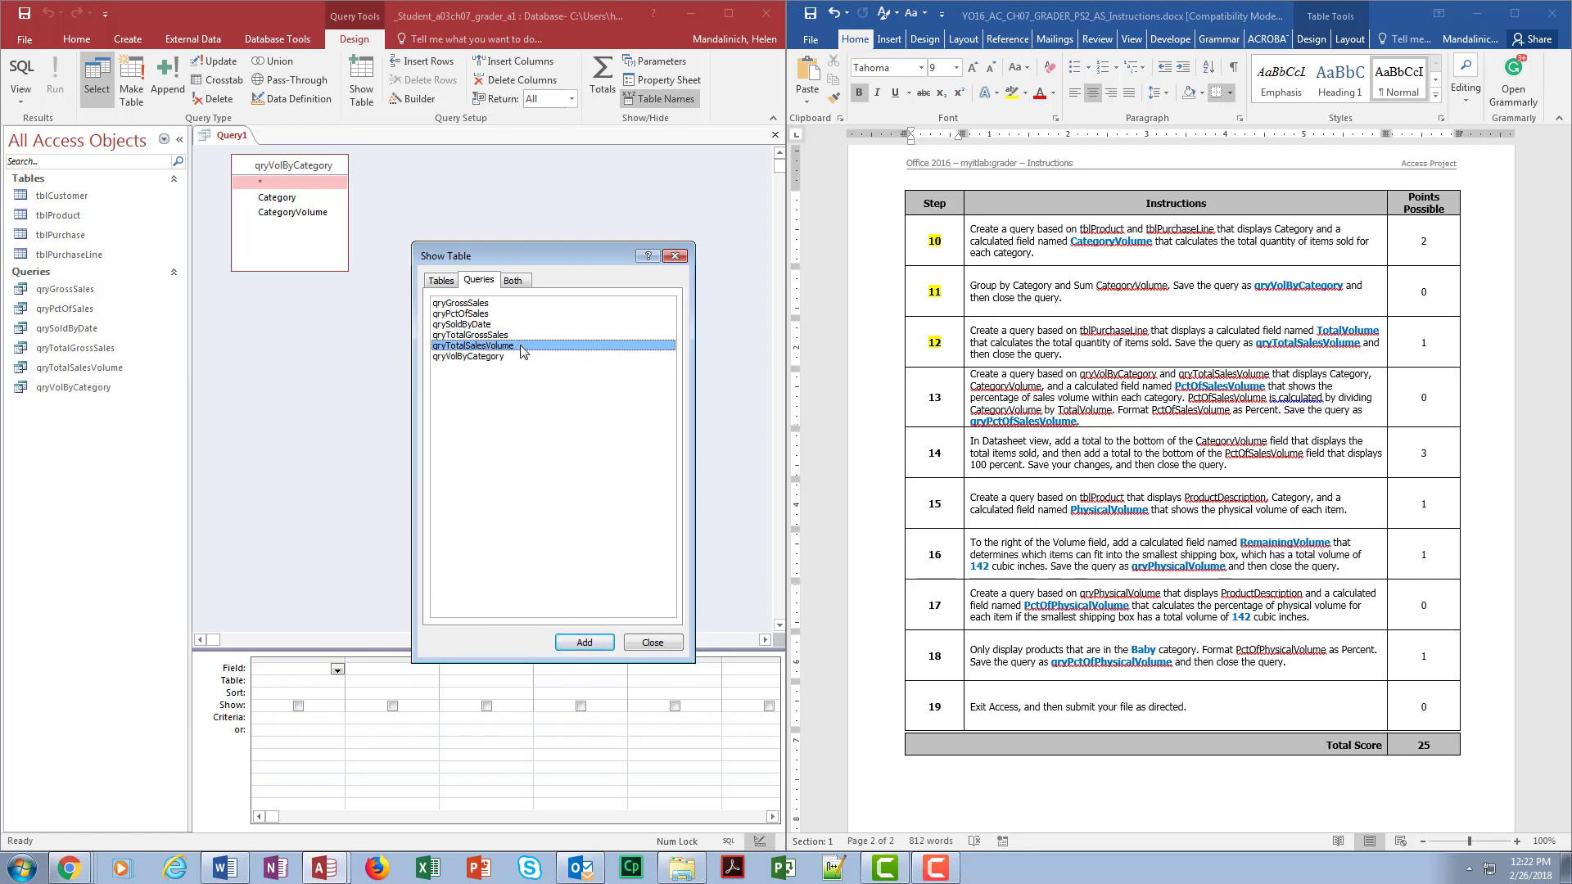
left_click(585, 643)
left_click(647, 647)
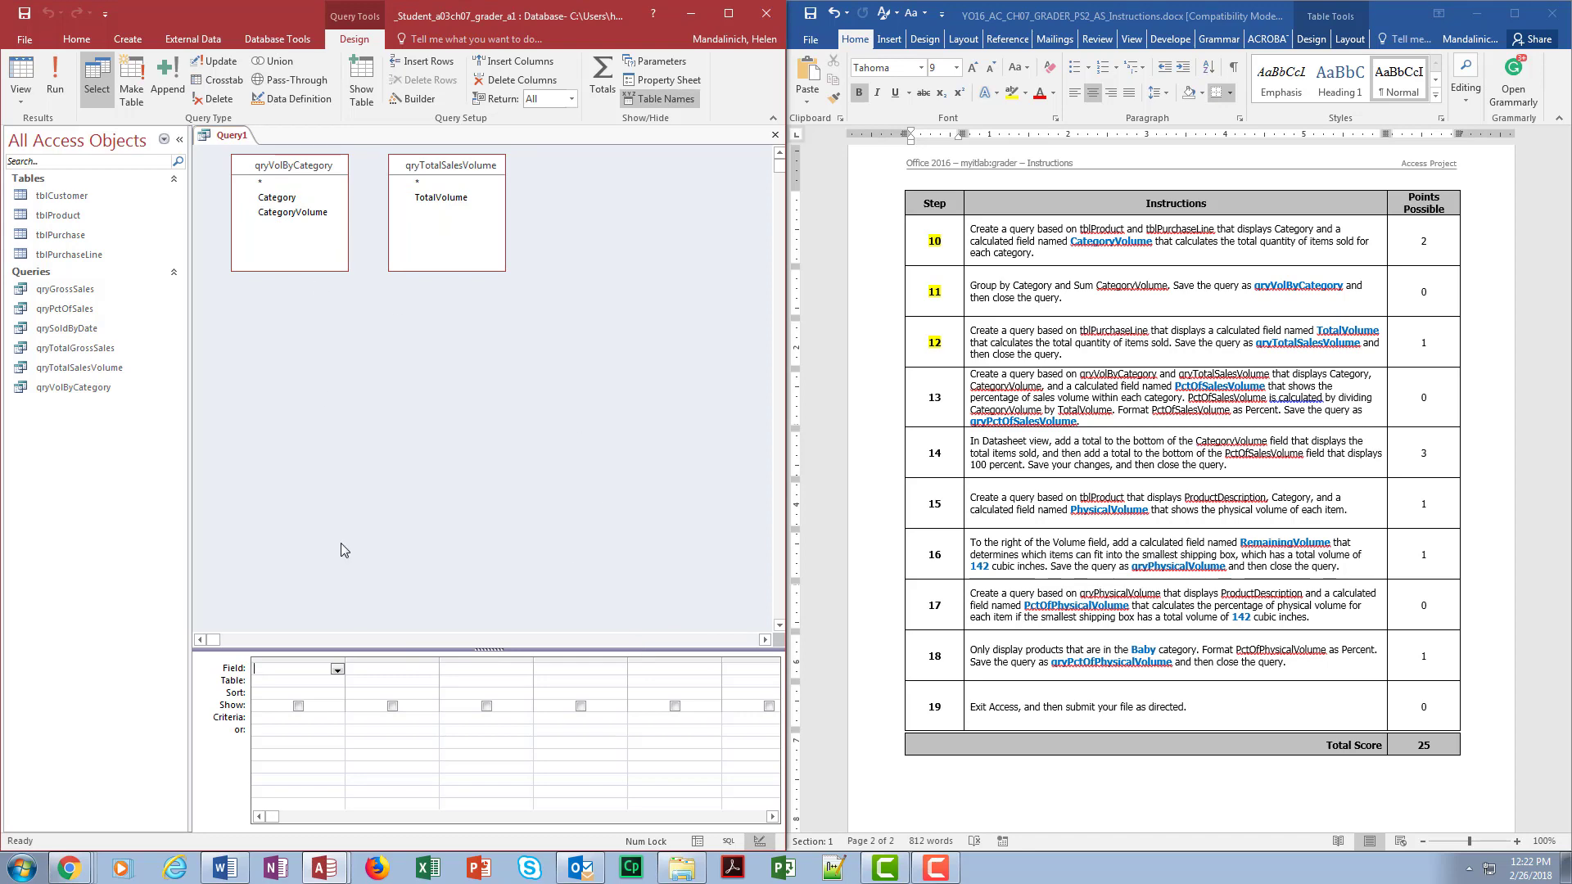
Enlarge the design grid and add the Category and CategoryVolume fields from qryVolByCategory.
left_click_drag(352, 648, 376, 357)
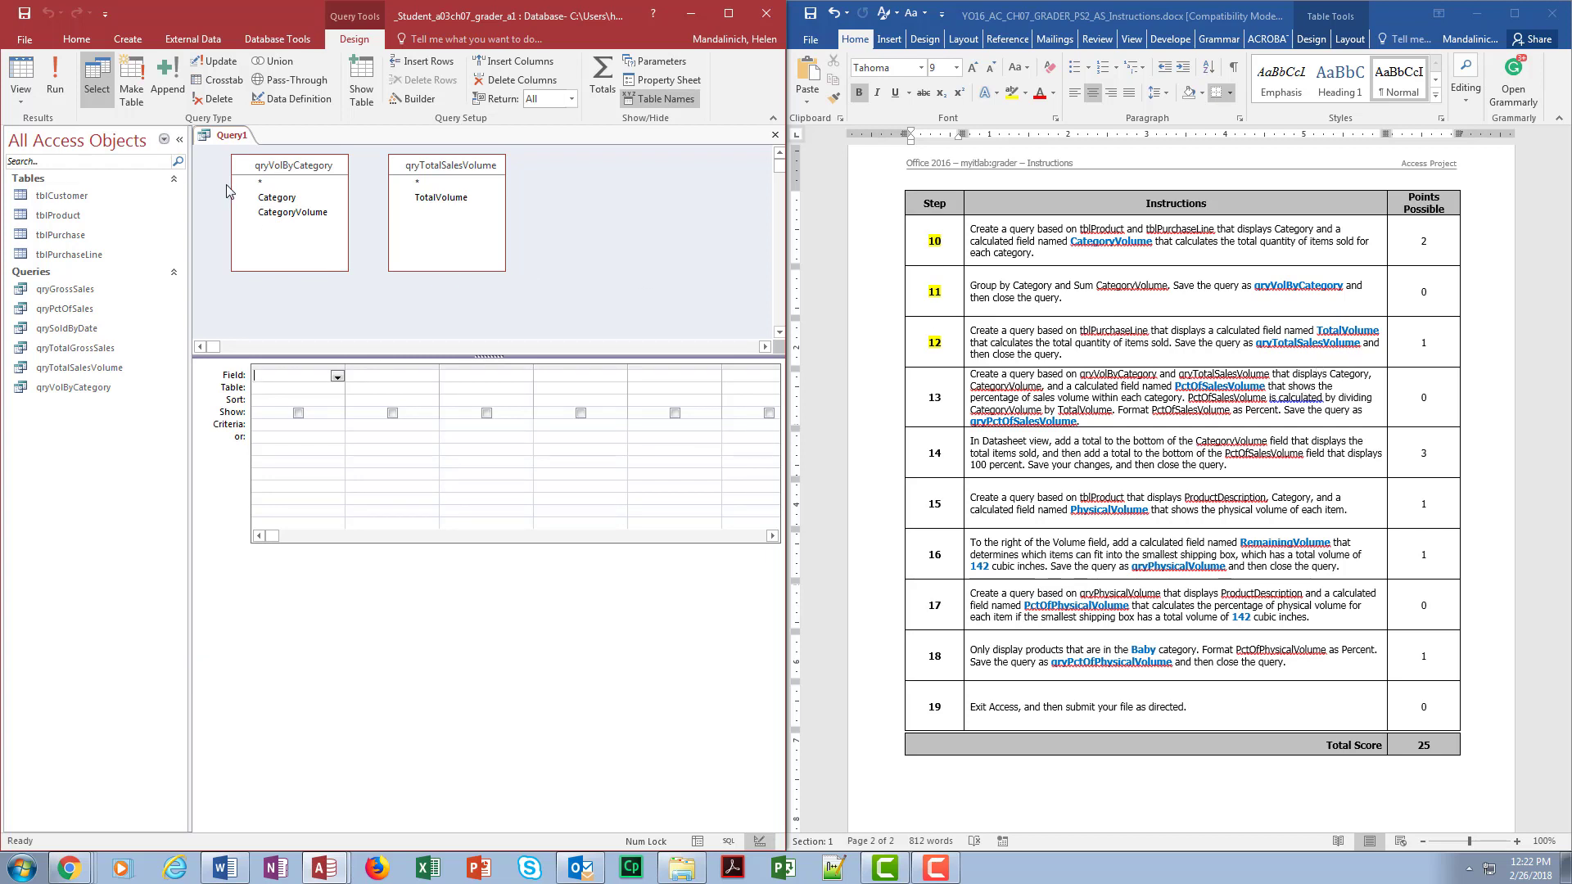
double_click(270, 197)
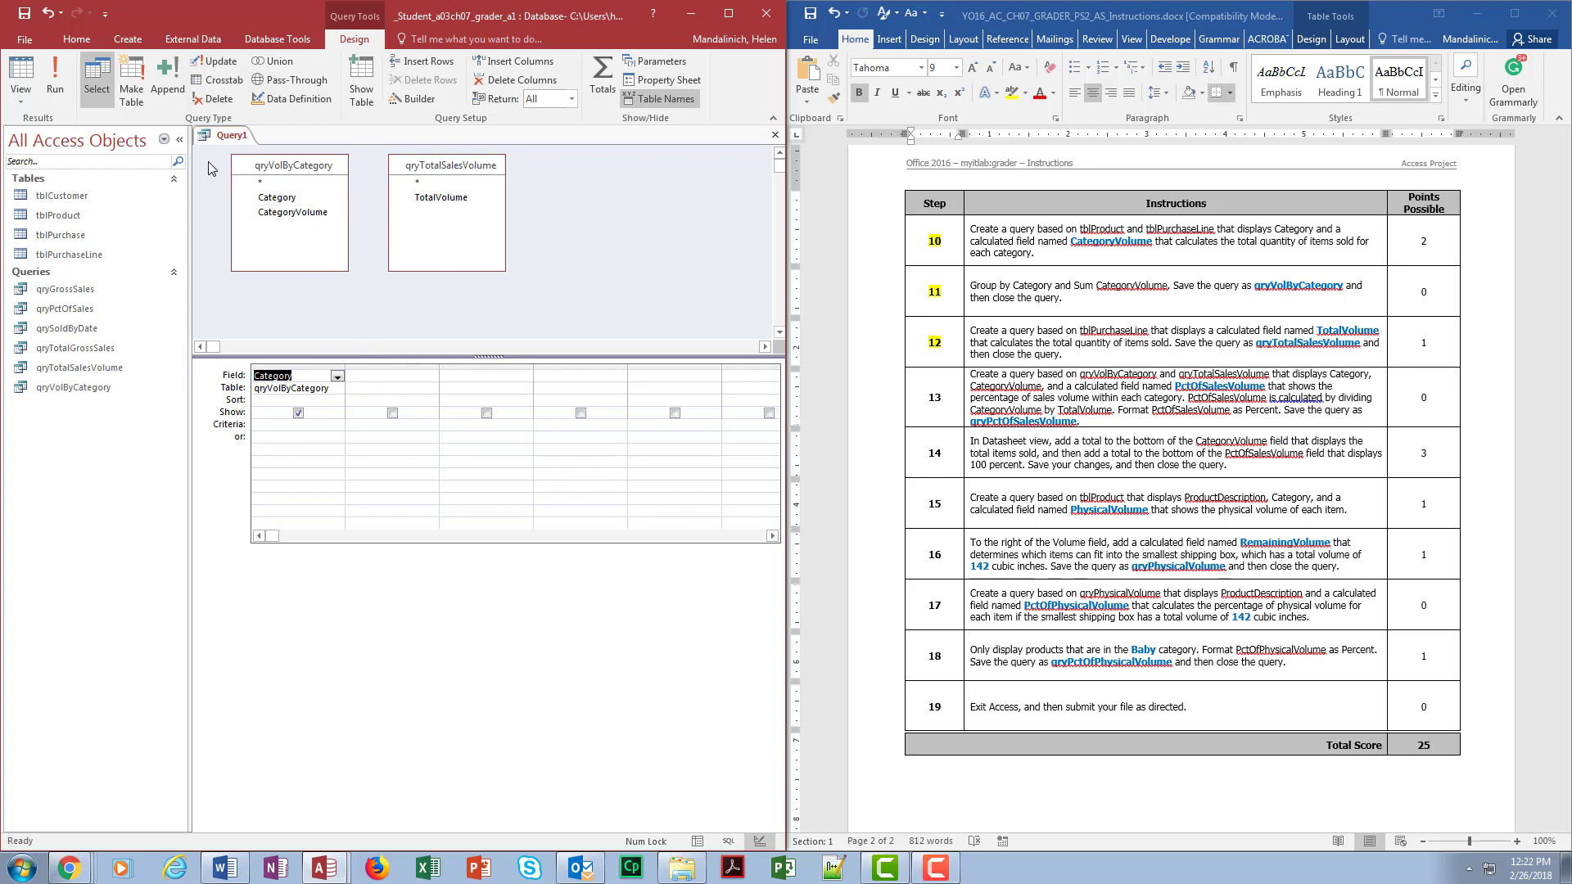
double_click(250, 212)
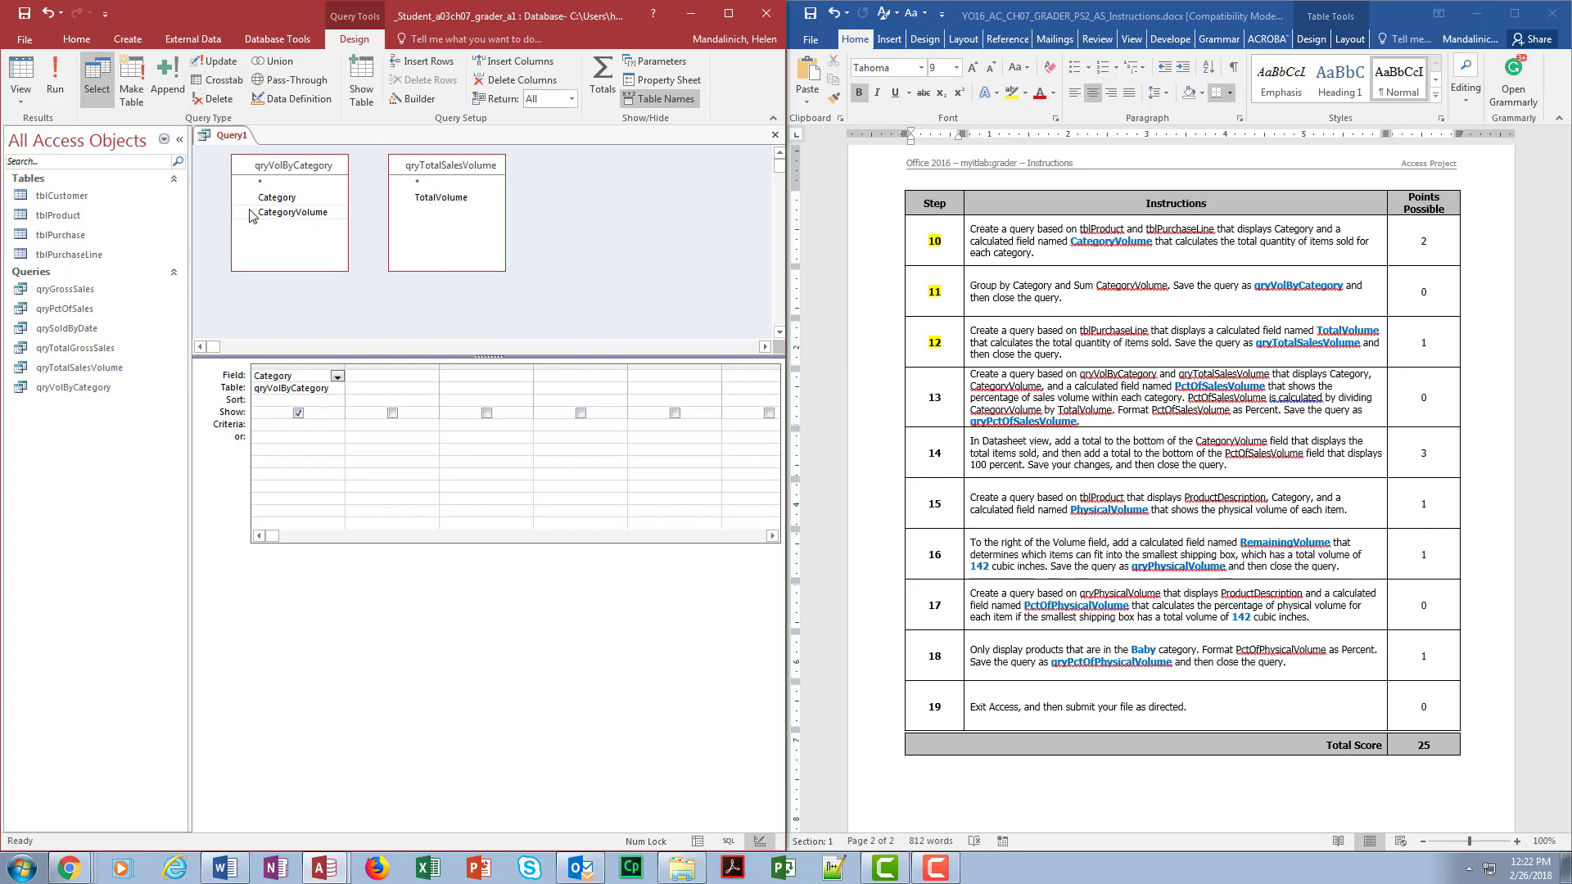
Enter the calculated field PctOfSalesVolume:[CatogryVolume]/[TotalVolume] in the third column using the Zoom box and try to run the query.
right_click(470, 376)
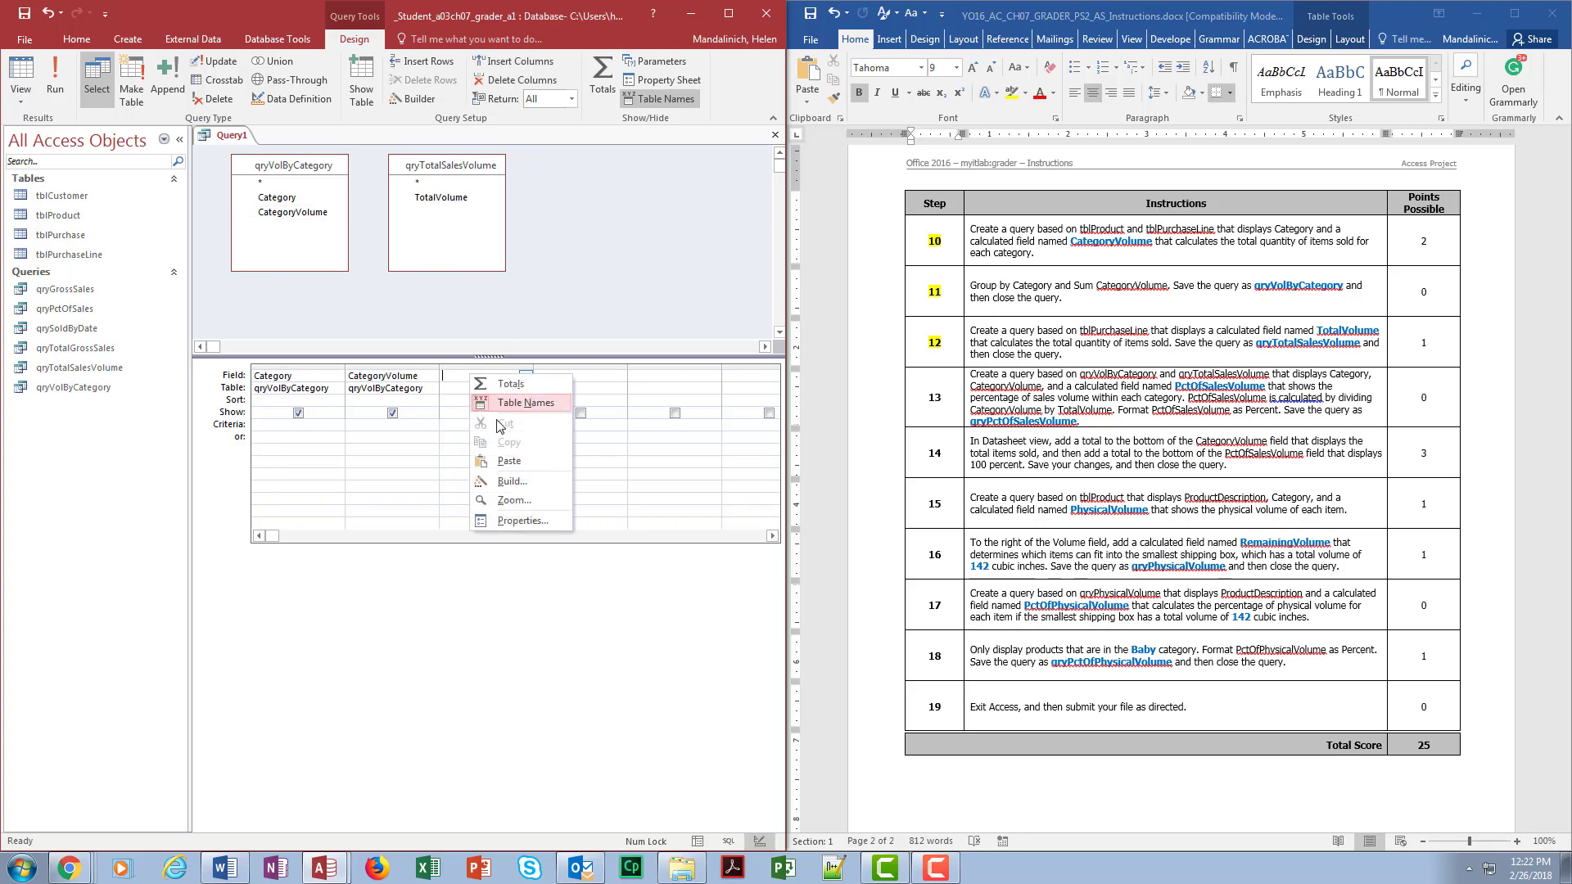
left_click(511, 500)
left_click_drag(483, 223, 582, 519)
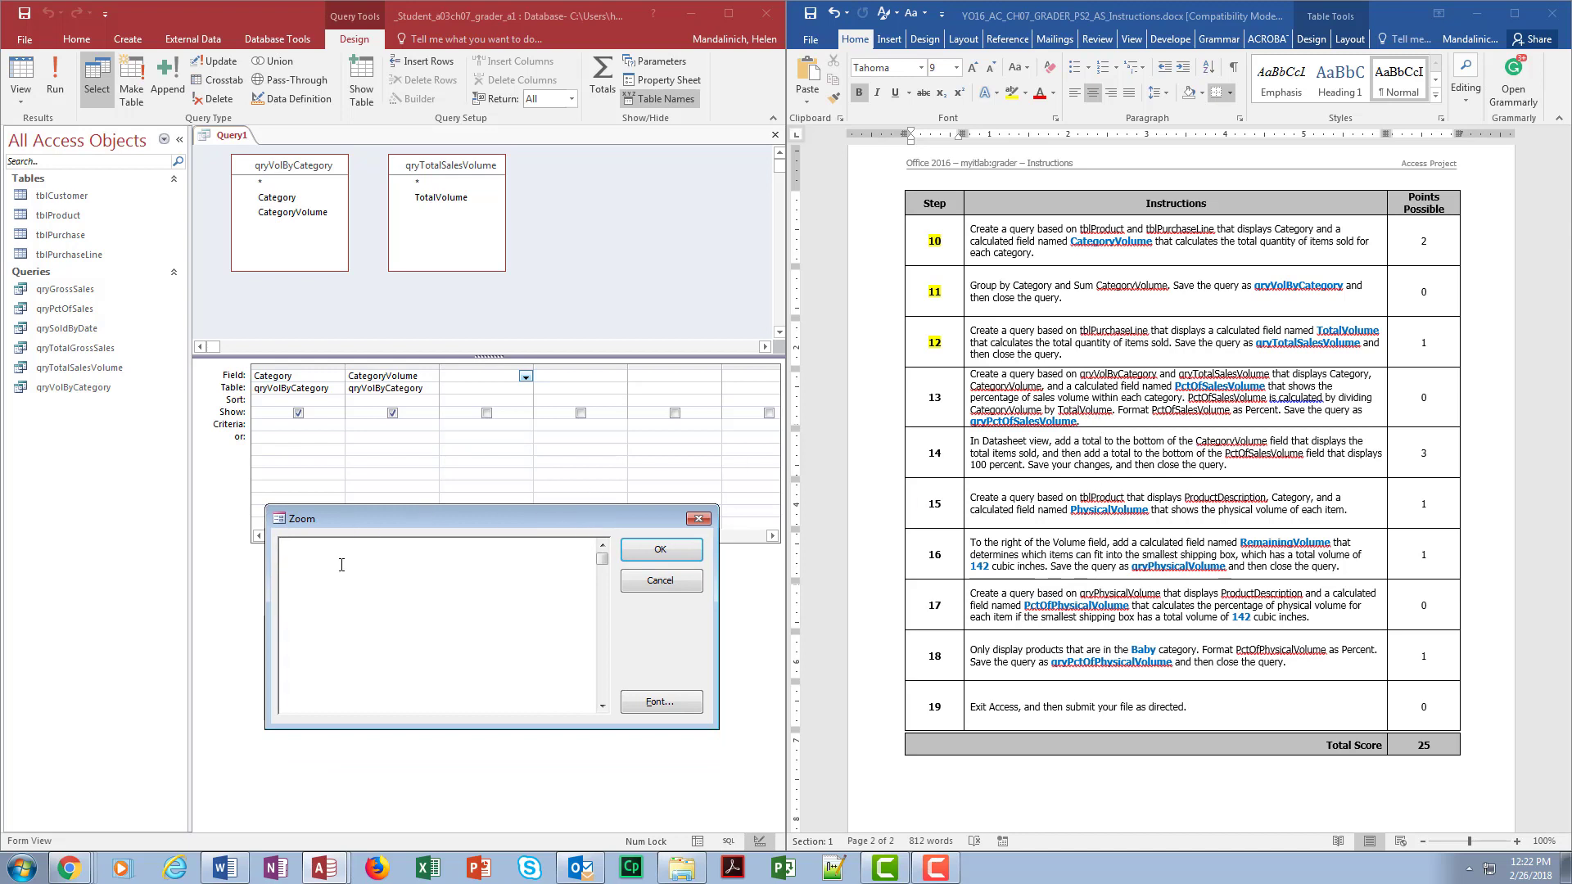
type("PctOfSalesVolume:[")
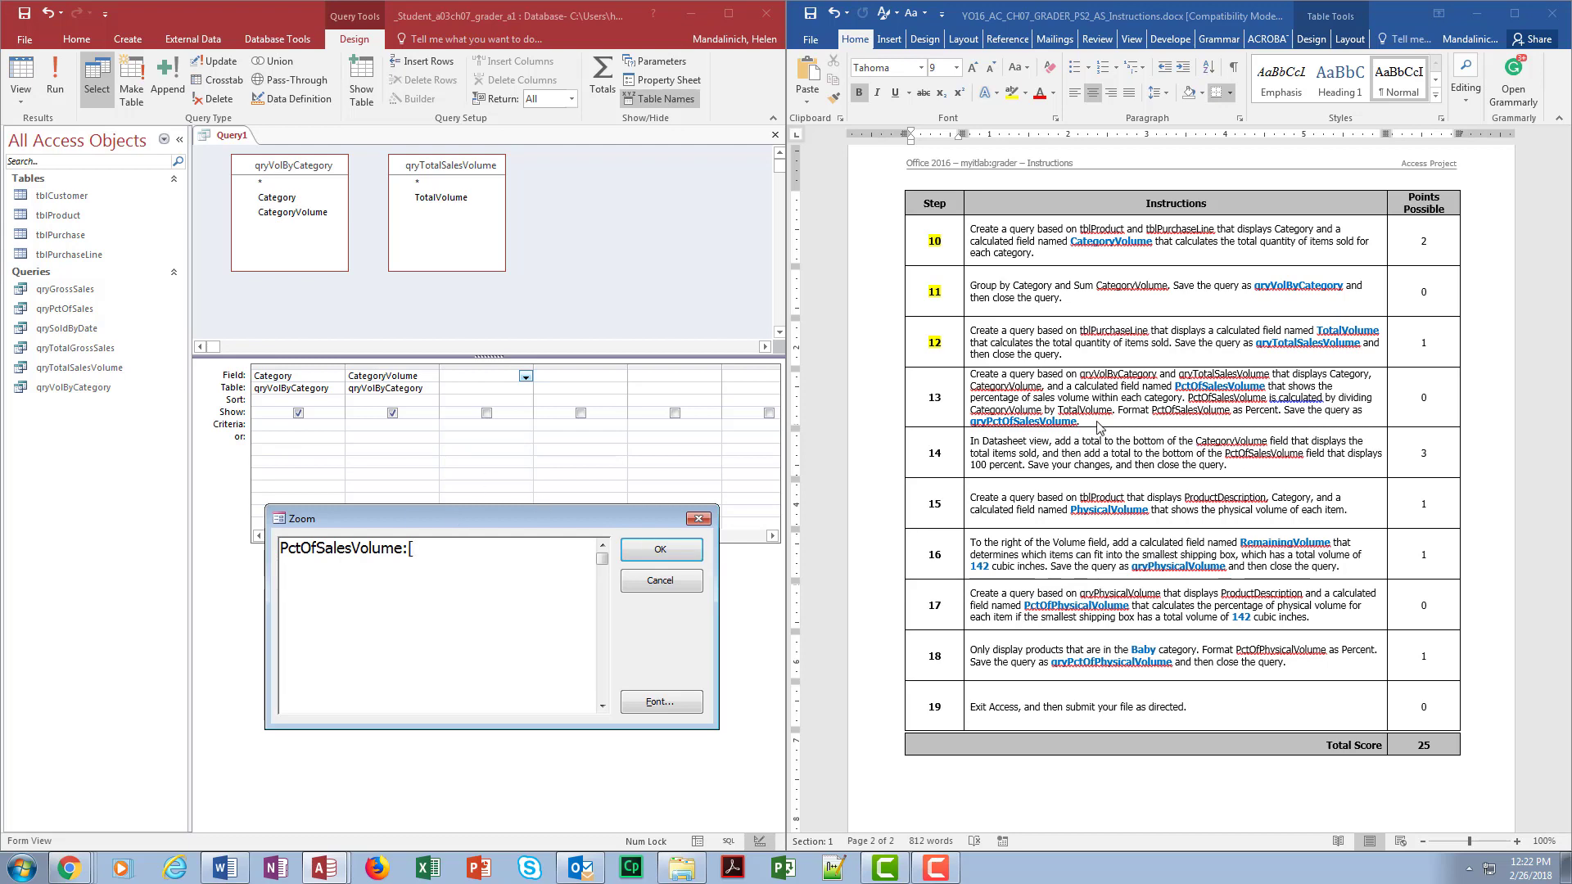
type("CatogryVolume")
key("BackSpace")
type("]/[TotalVolume")
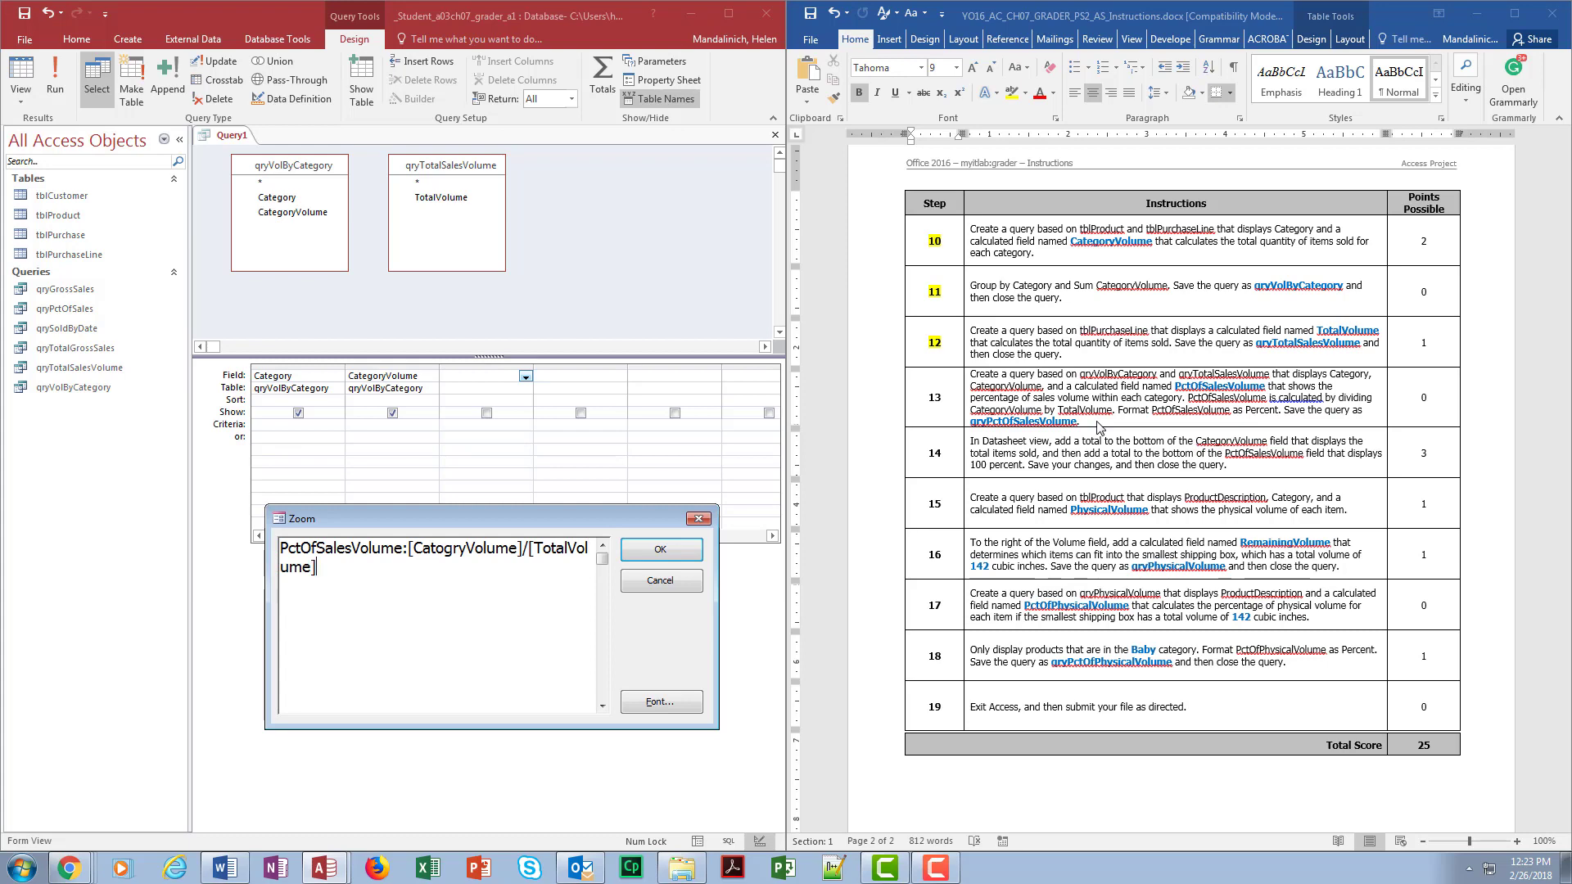
left_click(641, 554)
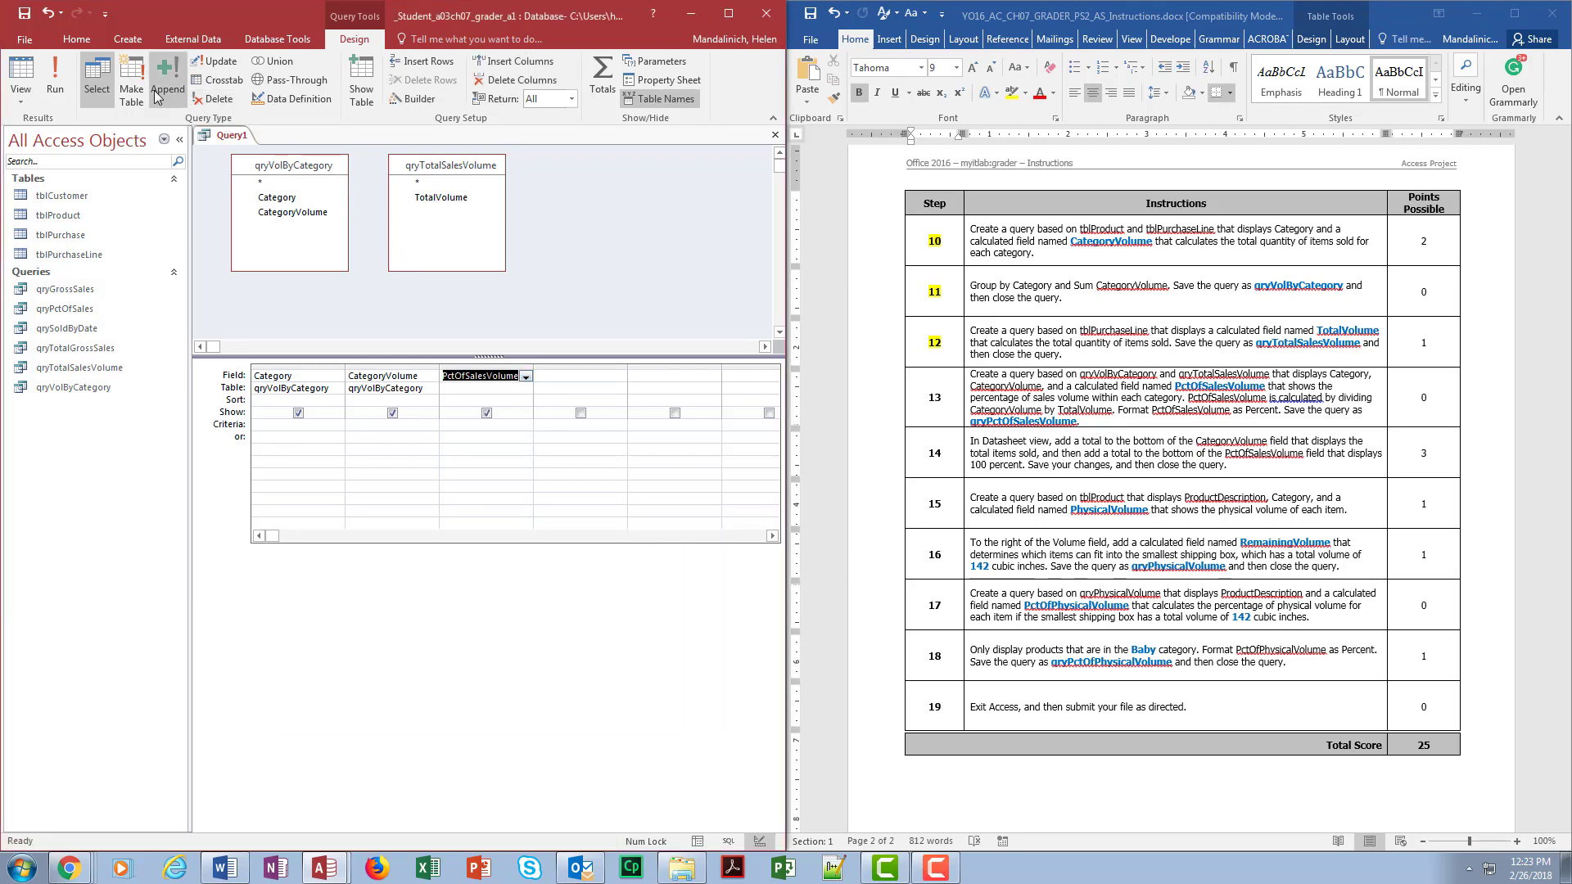
left_click(55, 82)
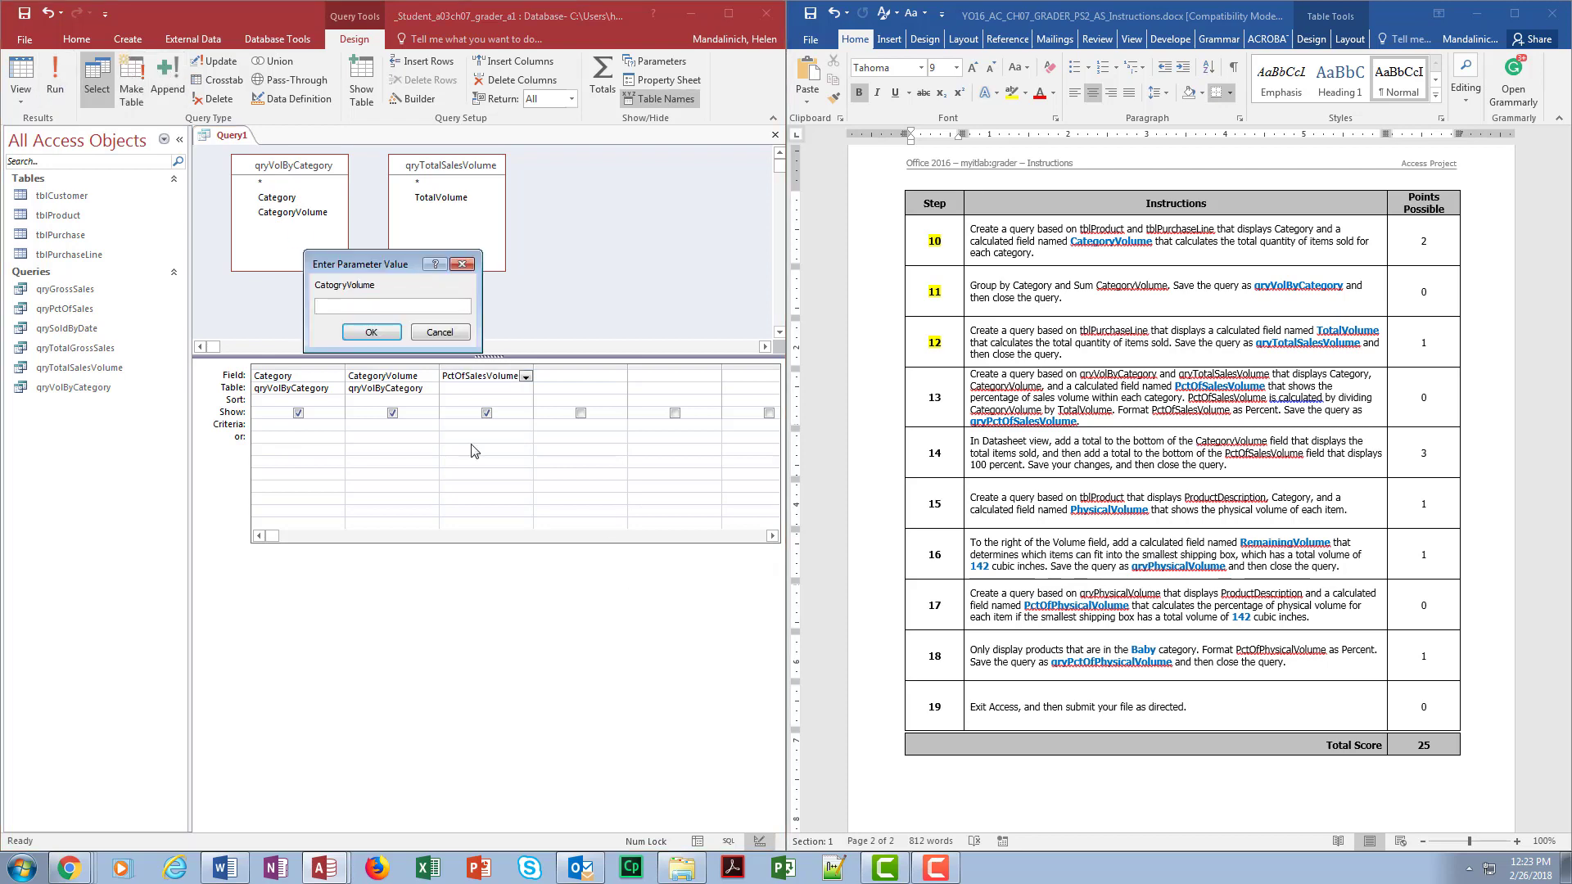
left_click(441, 331)
Correct the misspelled field reference in the PctOfSalesVolume expression to [CategoryVolume] and run the query.
right_click(476, 374)
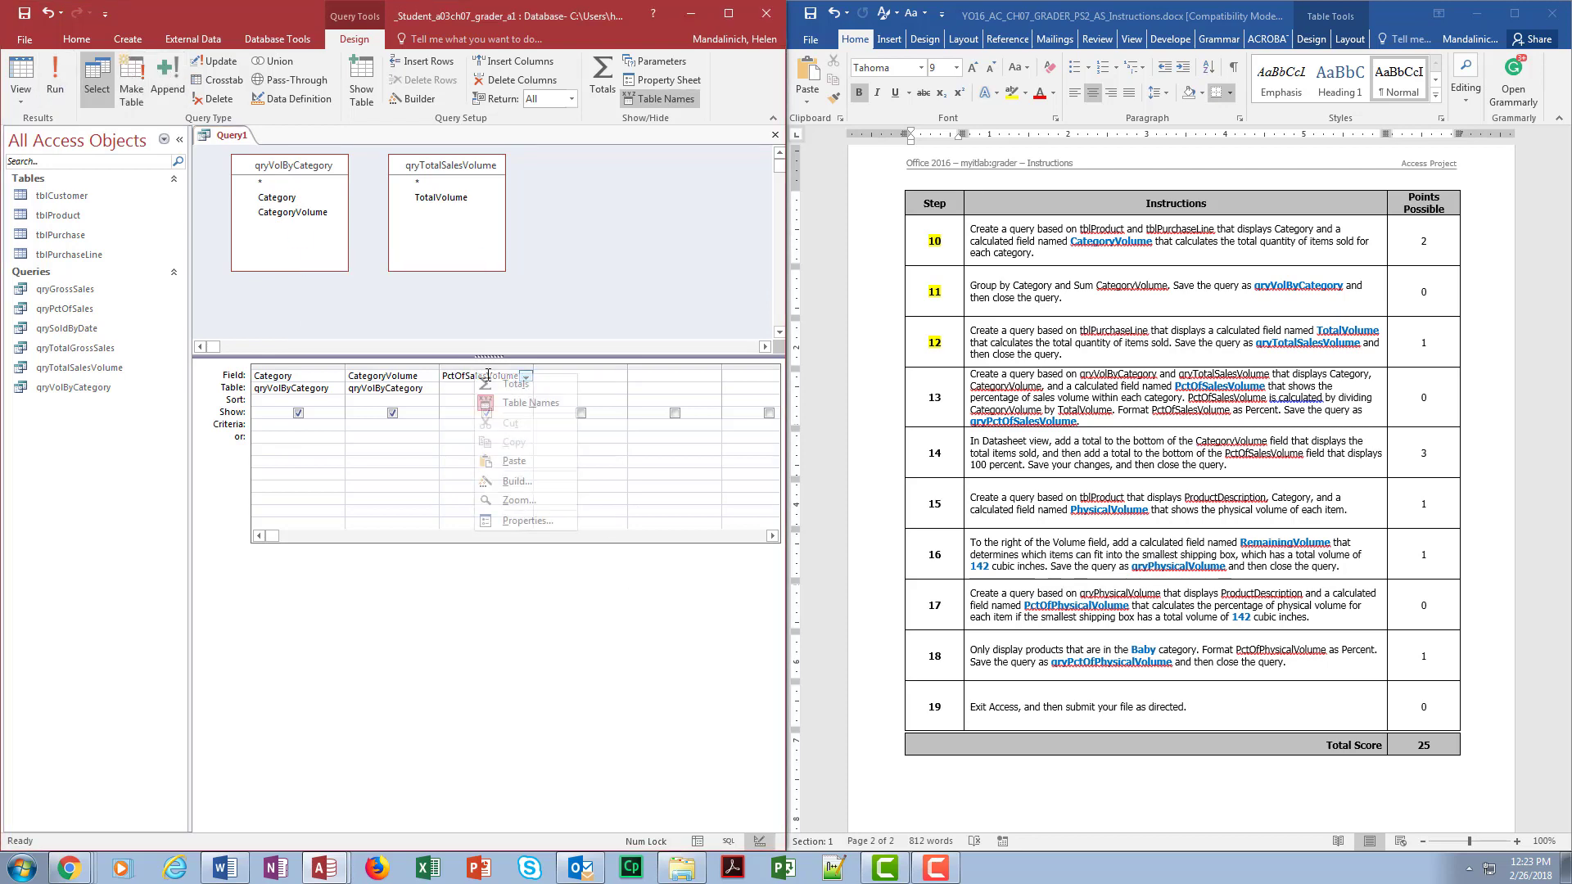
left_click(506, 502)
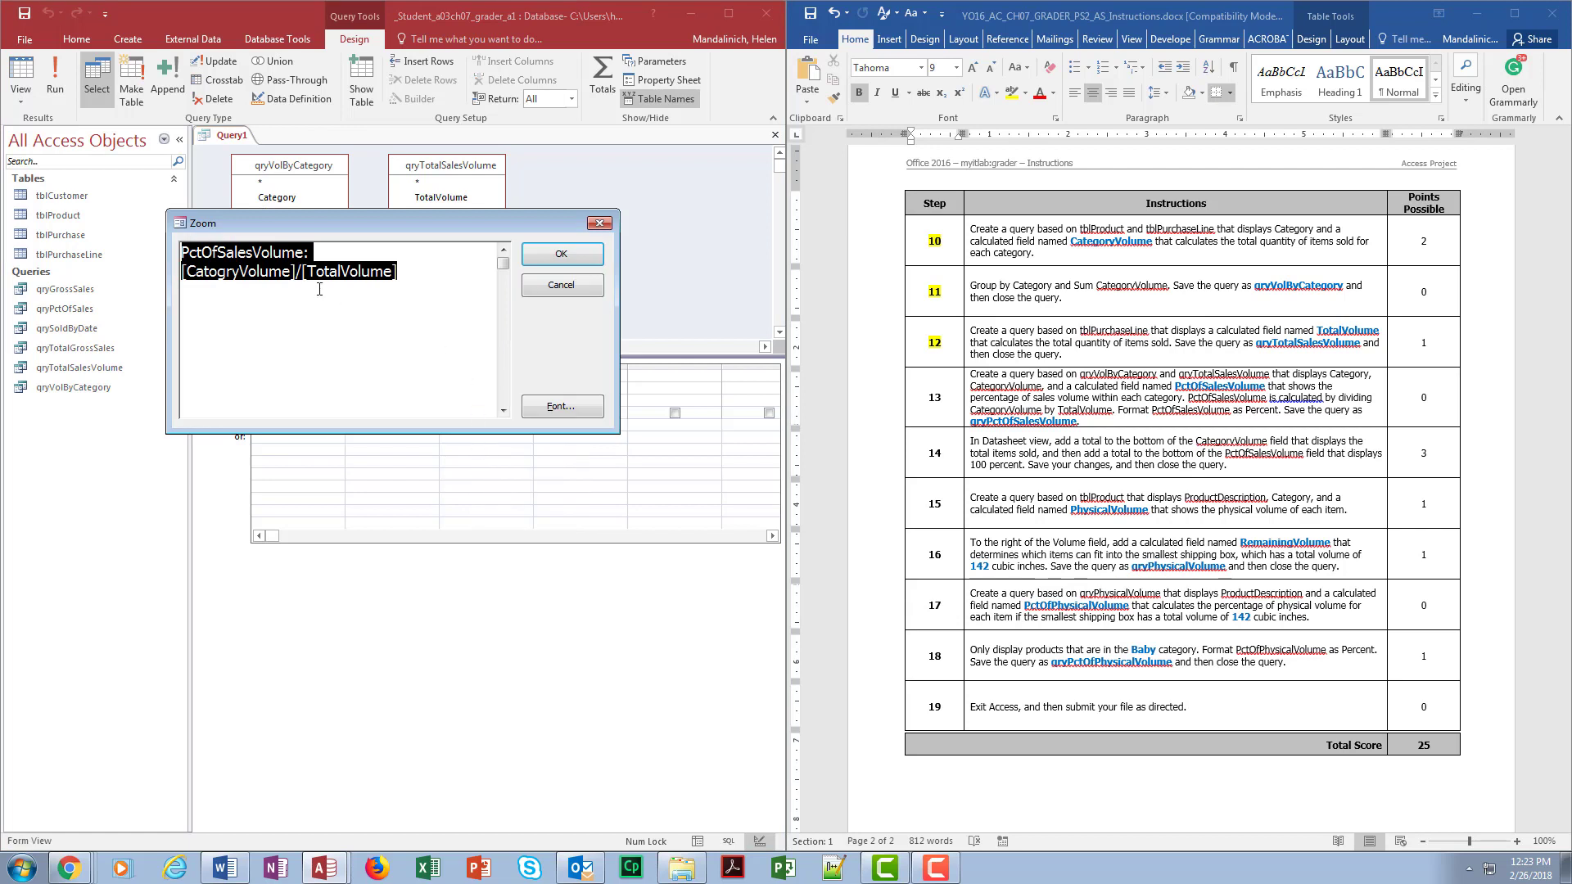
key("Right")
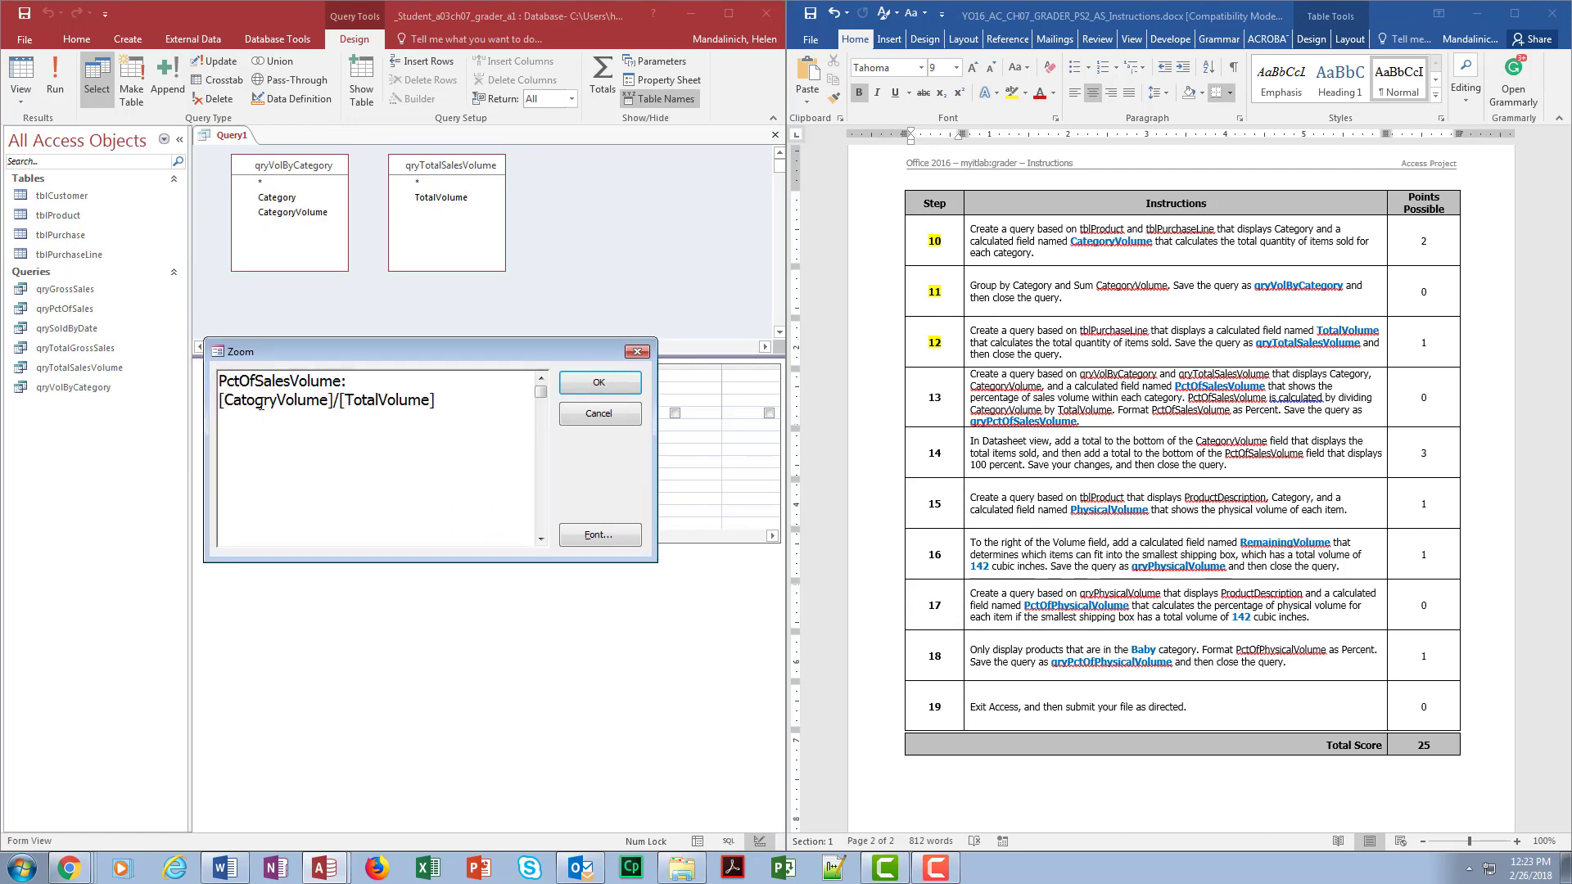
left_click(262, 401)
key("BackSpace")
type("go")
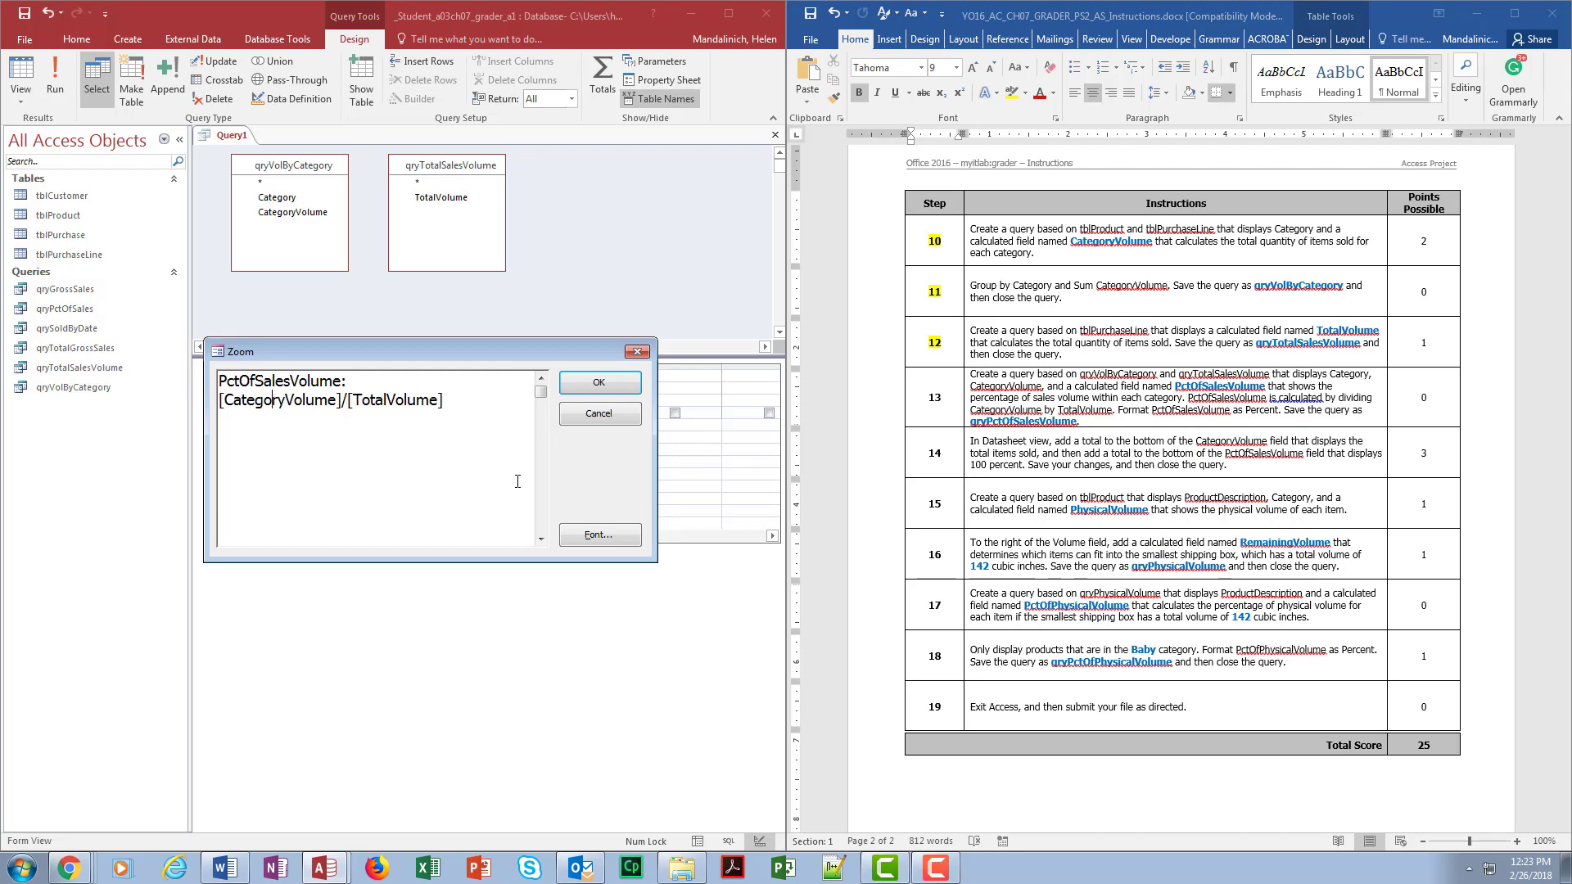
left_click(599, 383)
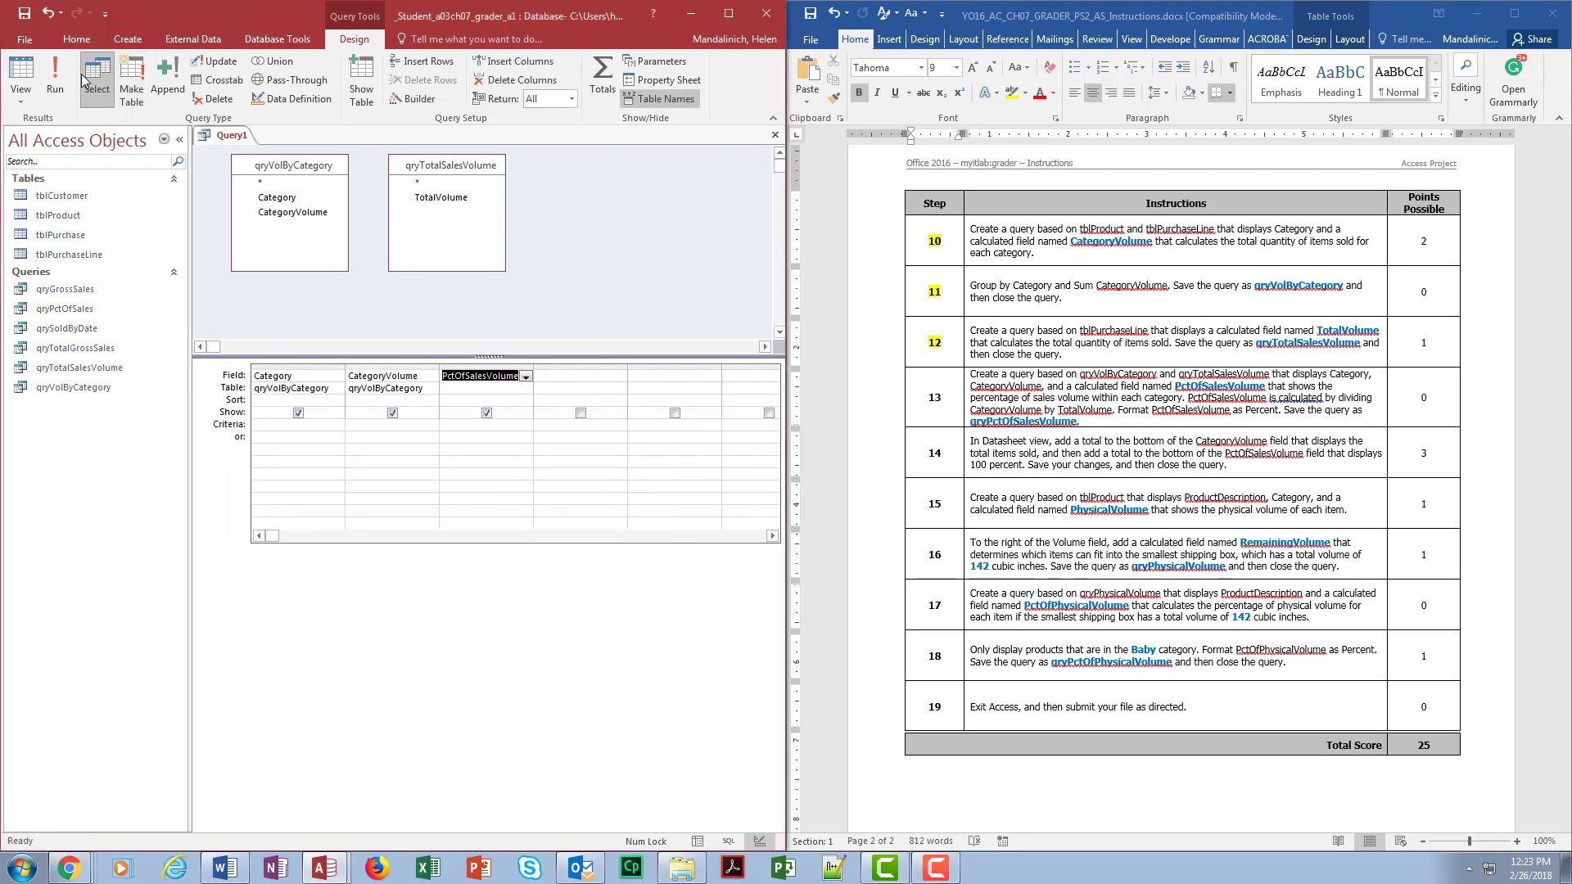
left_click(56, 78)
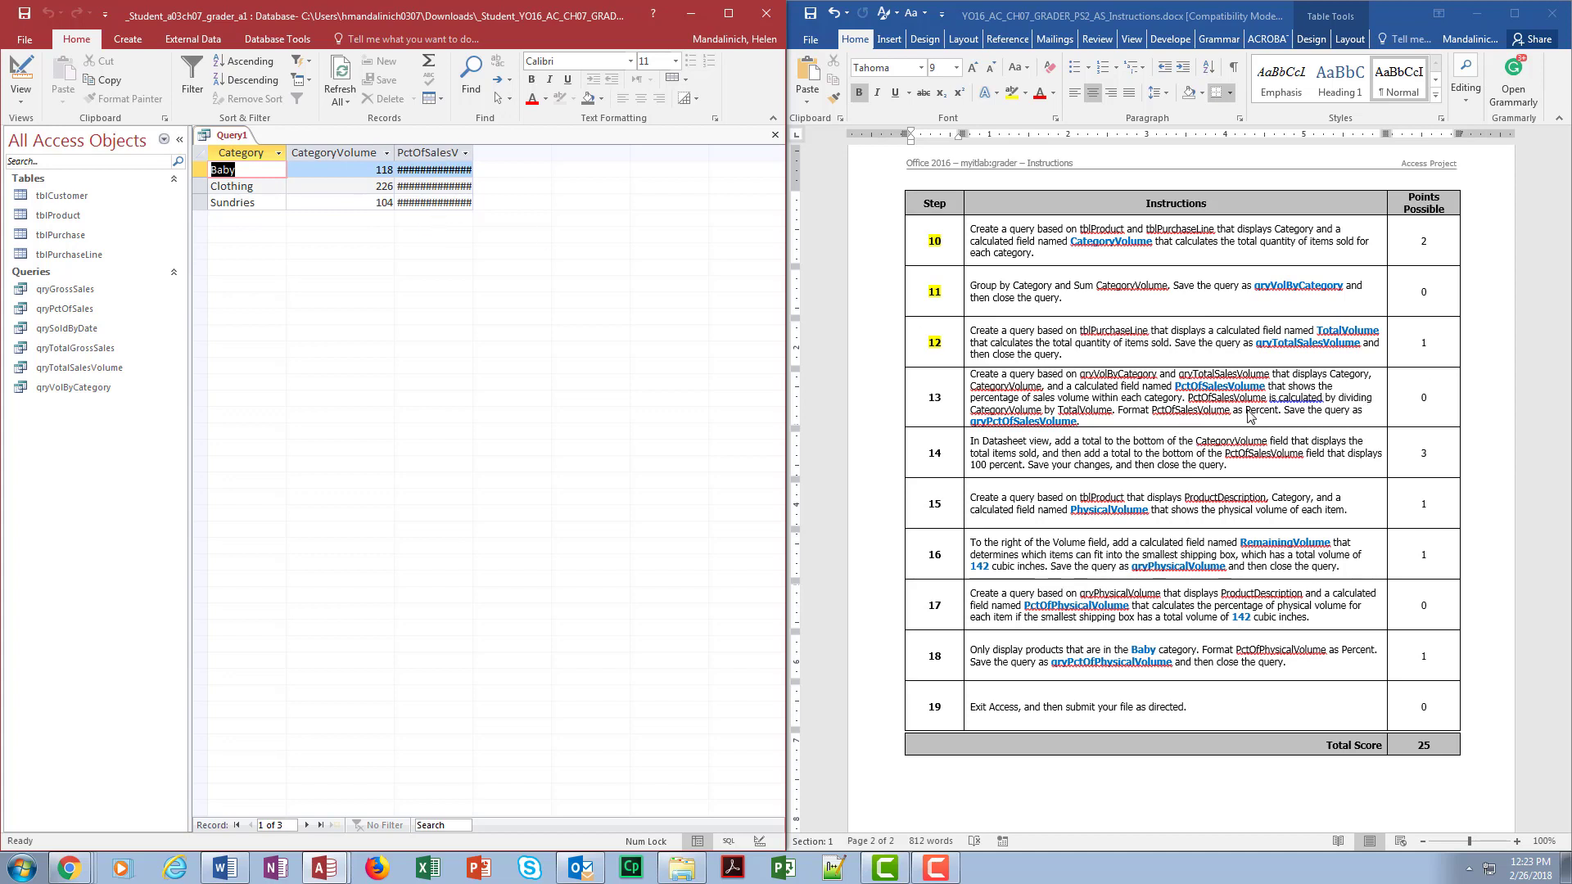
Turn on the datasheet's Total row and format the PctOfSalesVolume field as Percent in Design view, then return to Datasheet view.
left_click(439, 151)
left_click(440, 67)
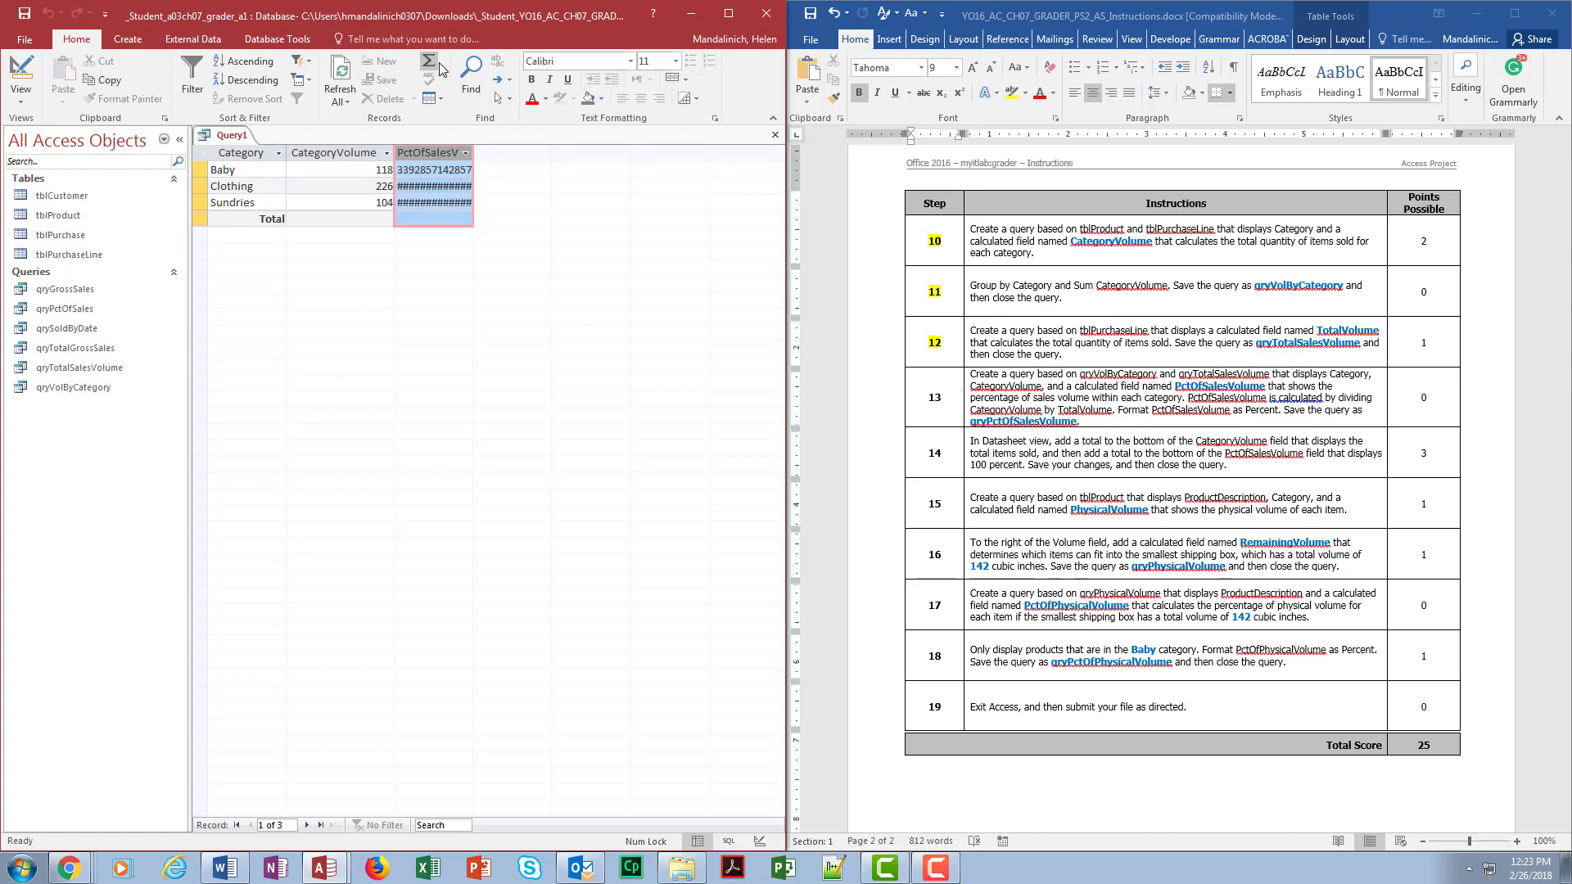
left_click(20, 82)
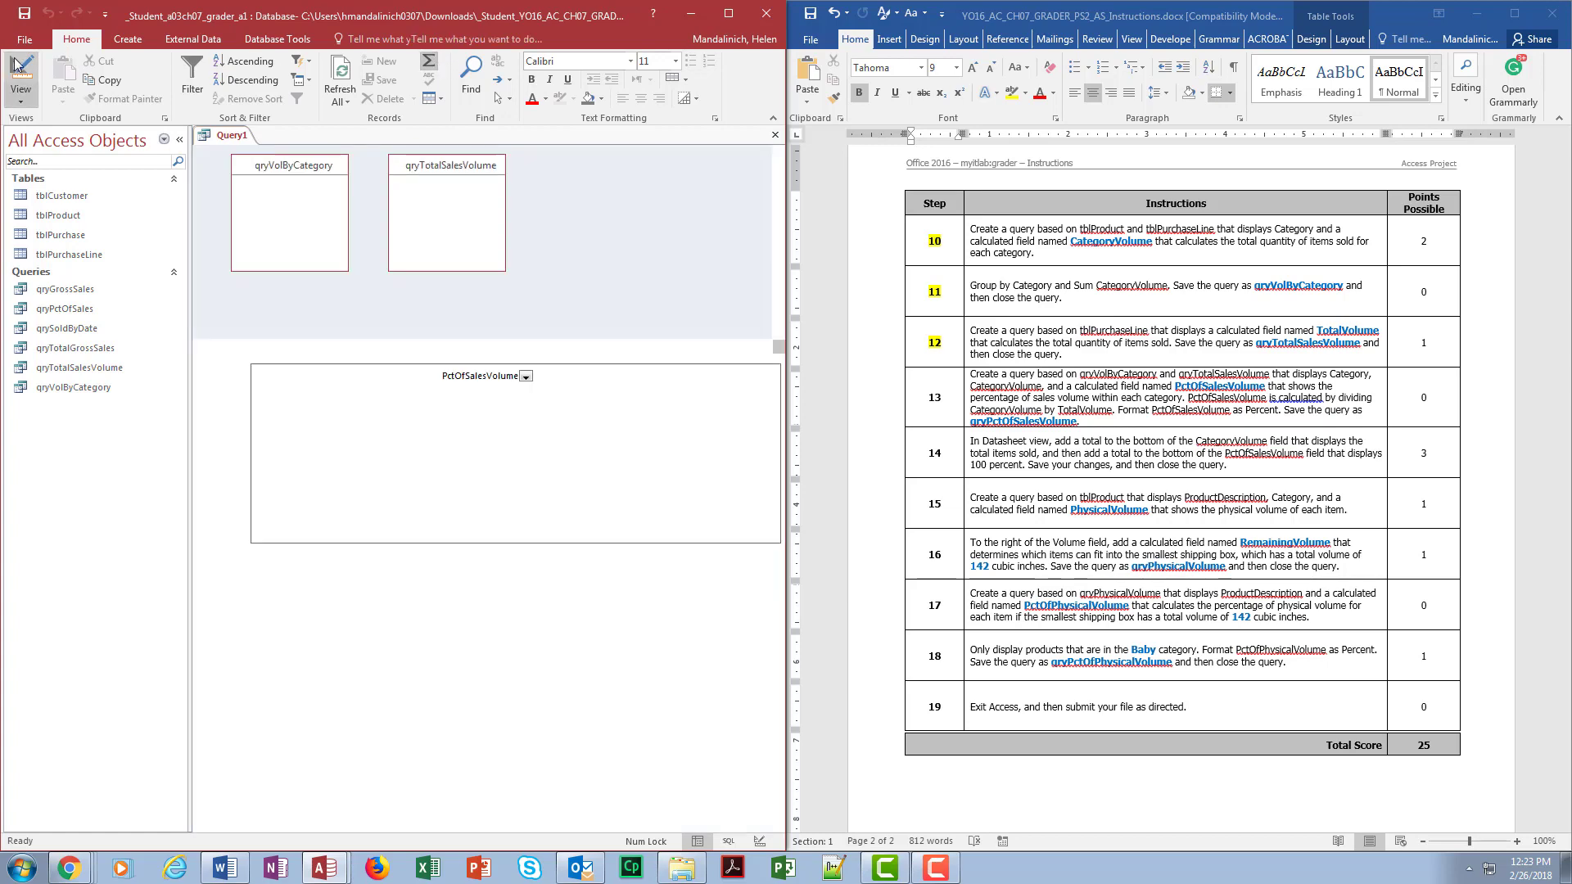
left_click(490, 366)
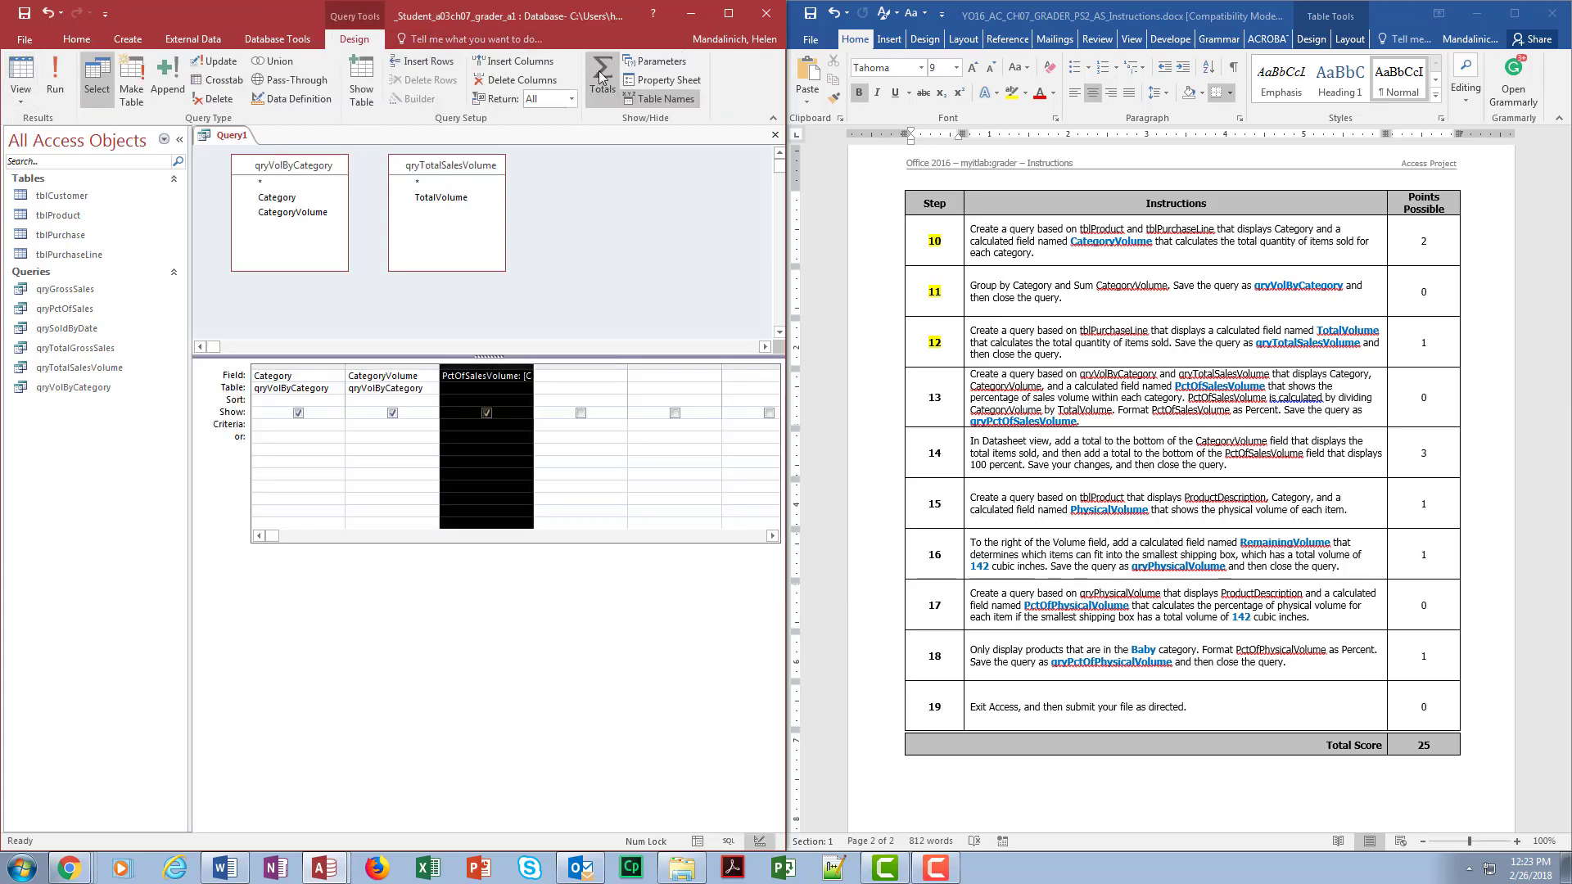
left_click(662, 79)
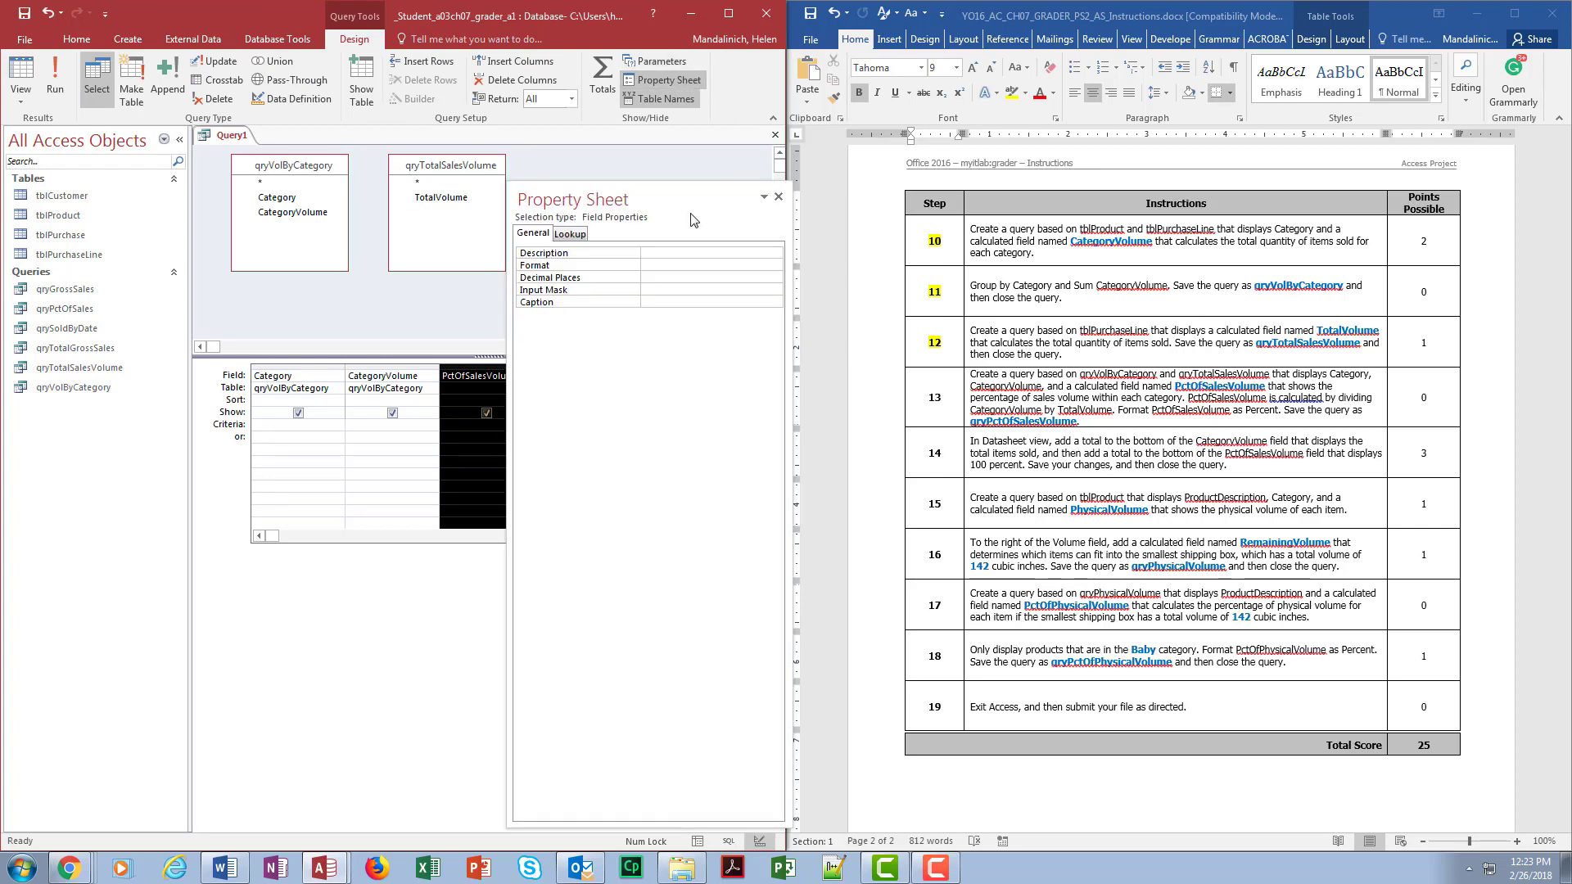
left_click(704, 266)
left_click(775, 266)
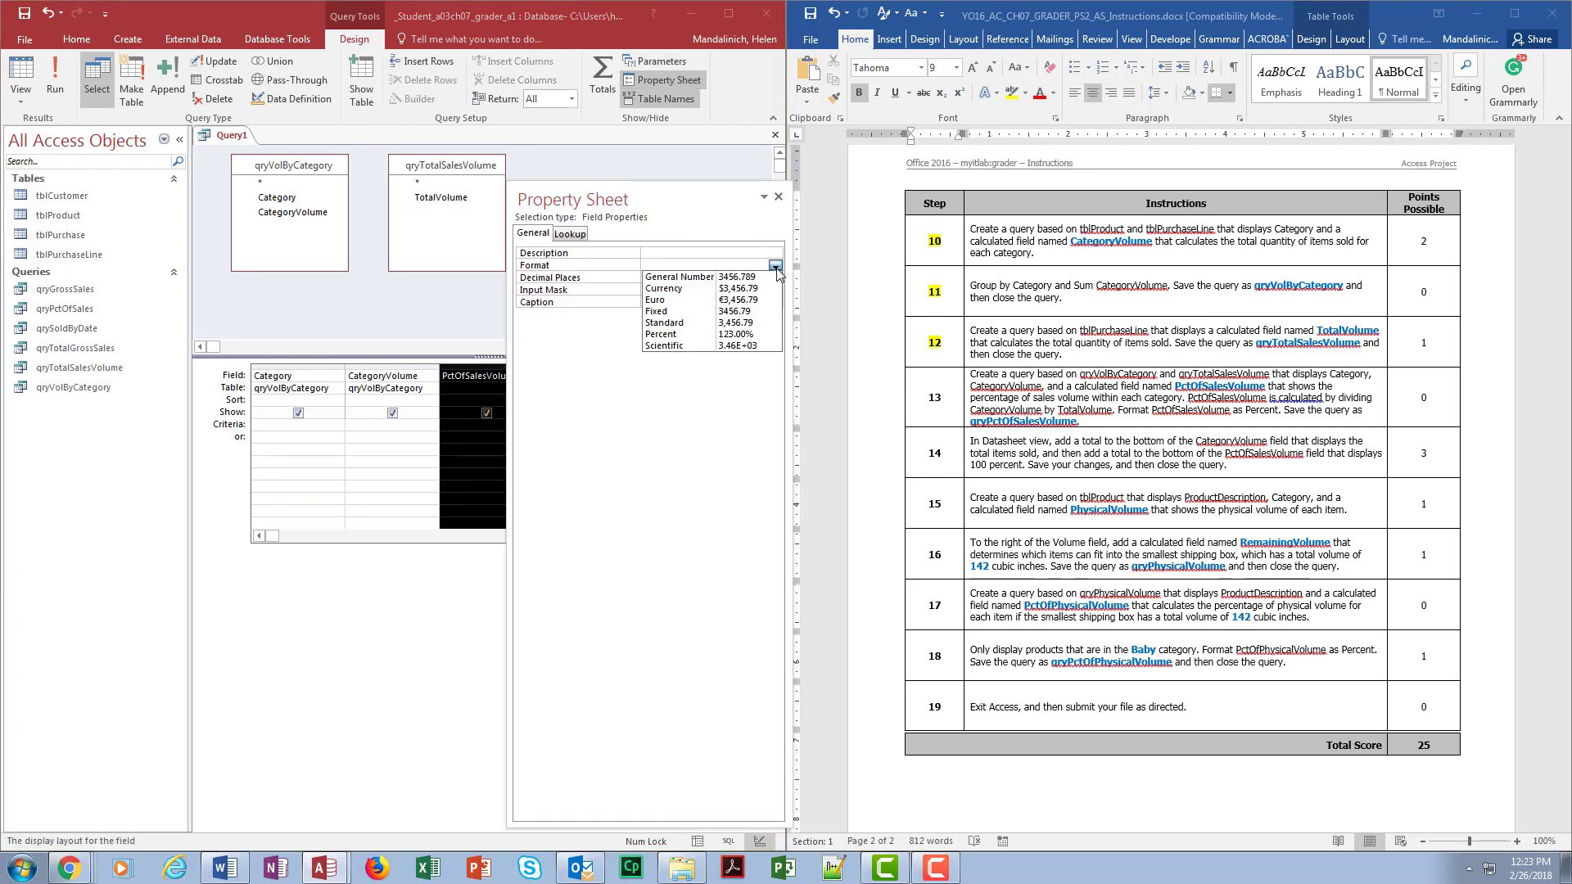
left_click(729, 334)
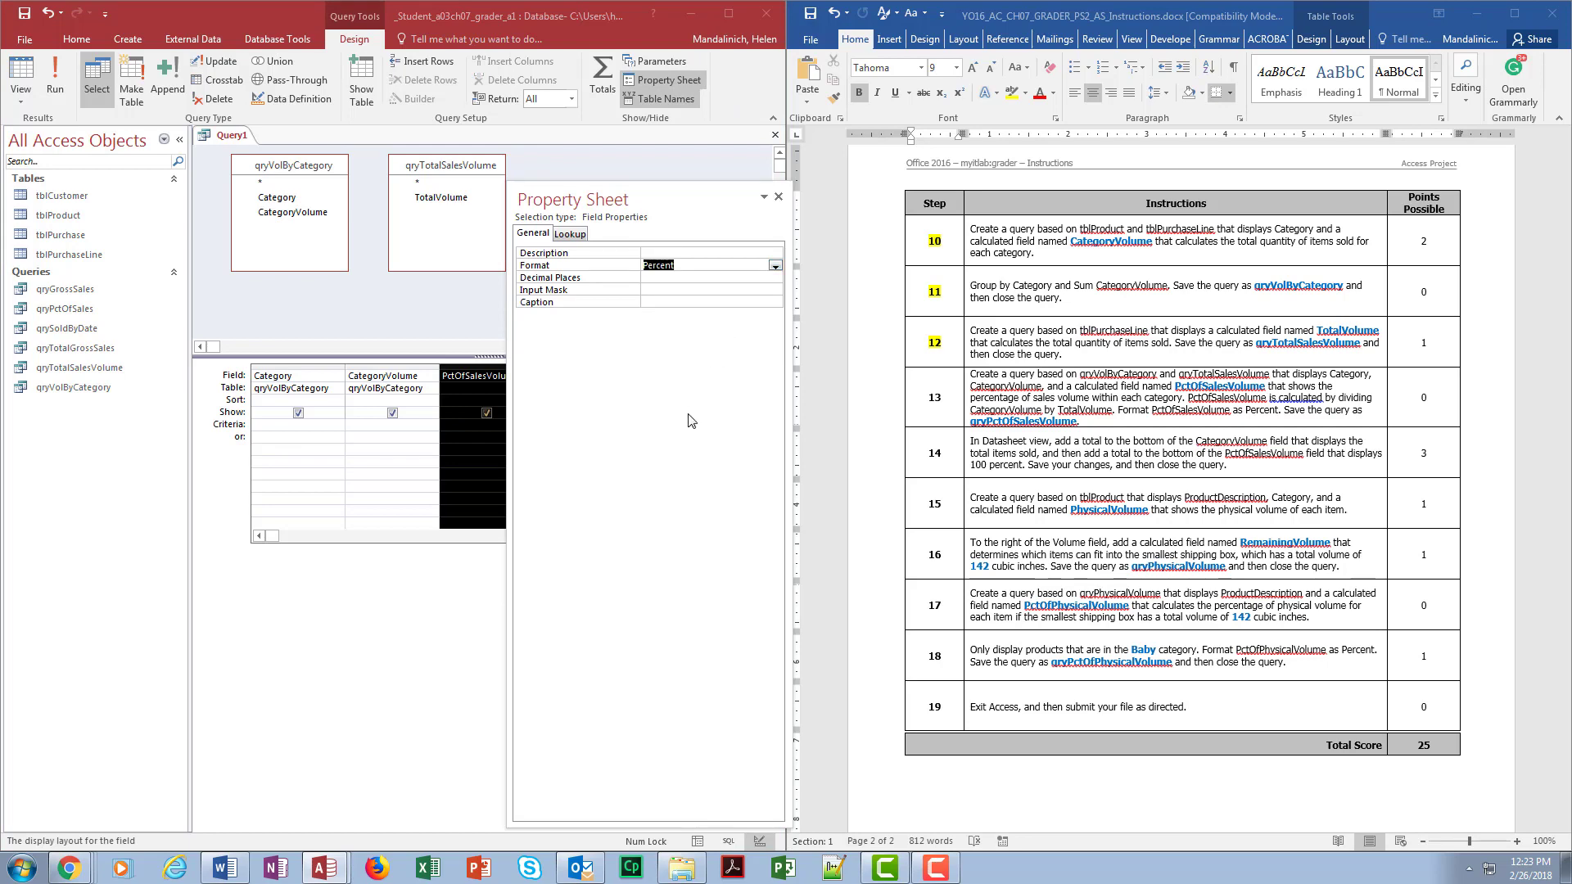
left_click(778, 196)
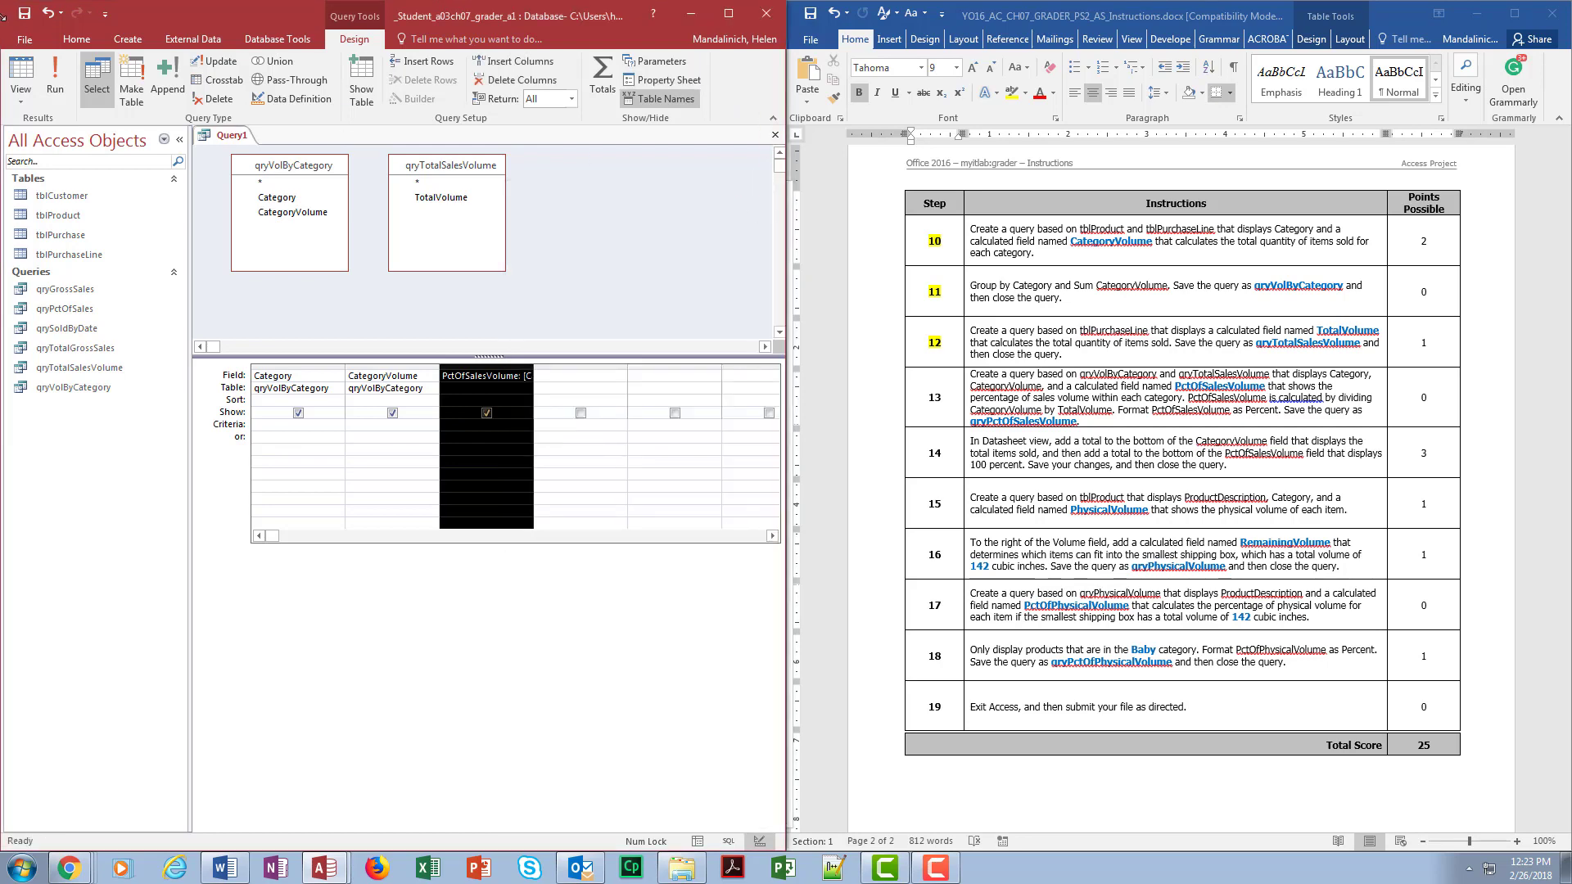
left_click(27, 72)
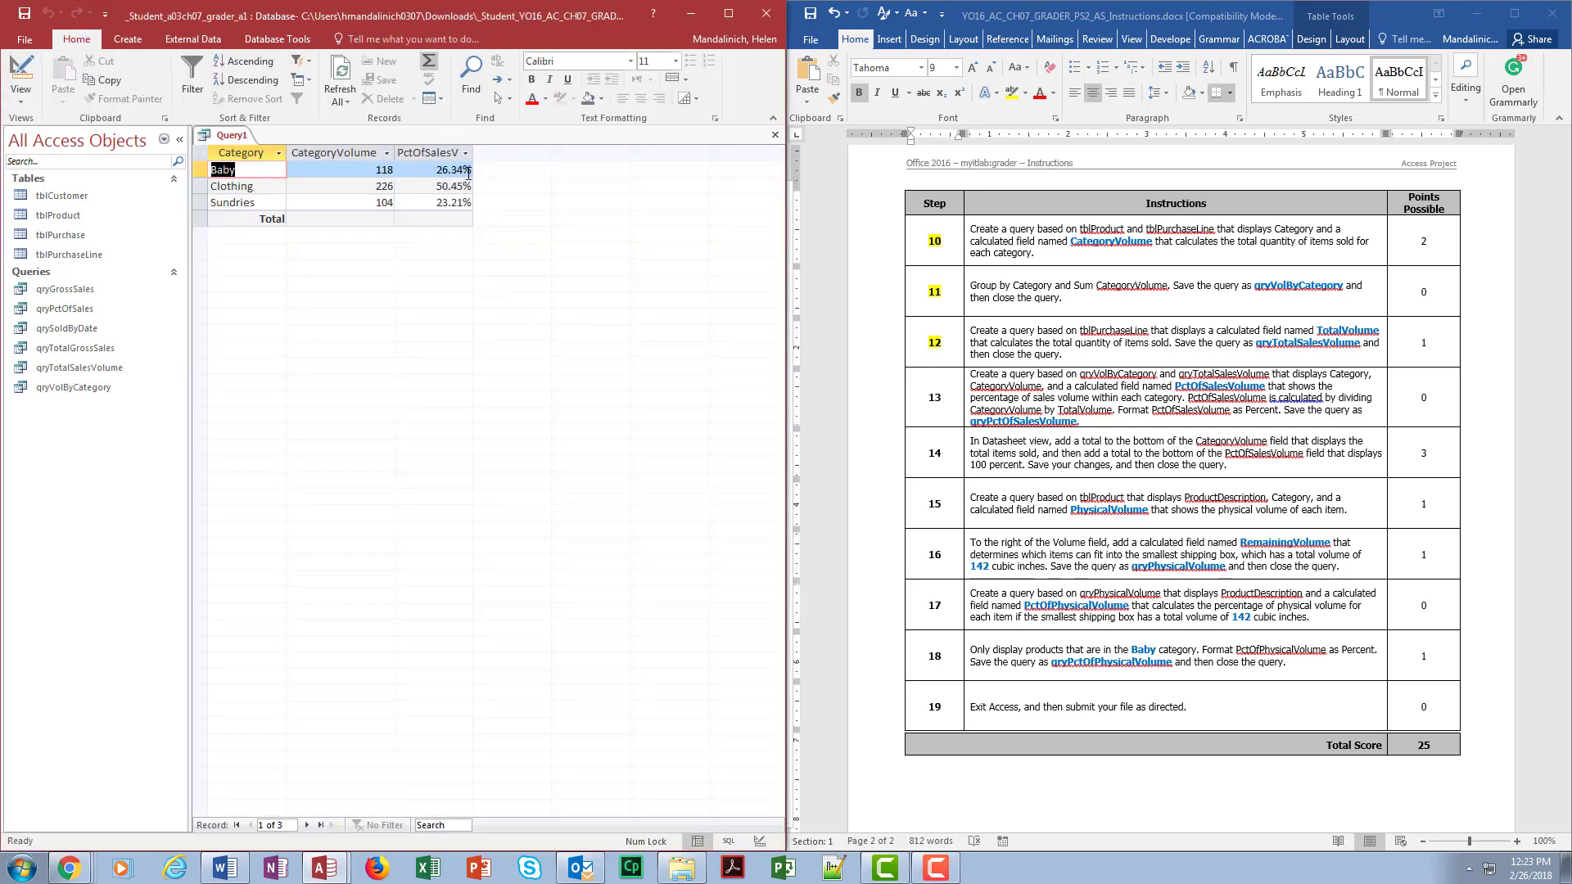
Set the Total row to Sum for both the PctOfSalesVolume and CategoryVolume columns.
left_click(442, 219)
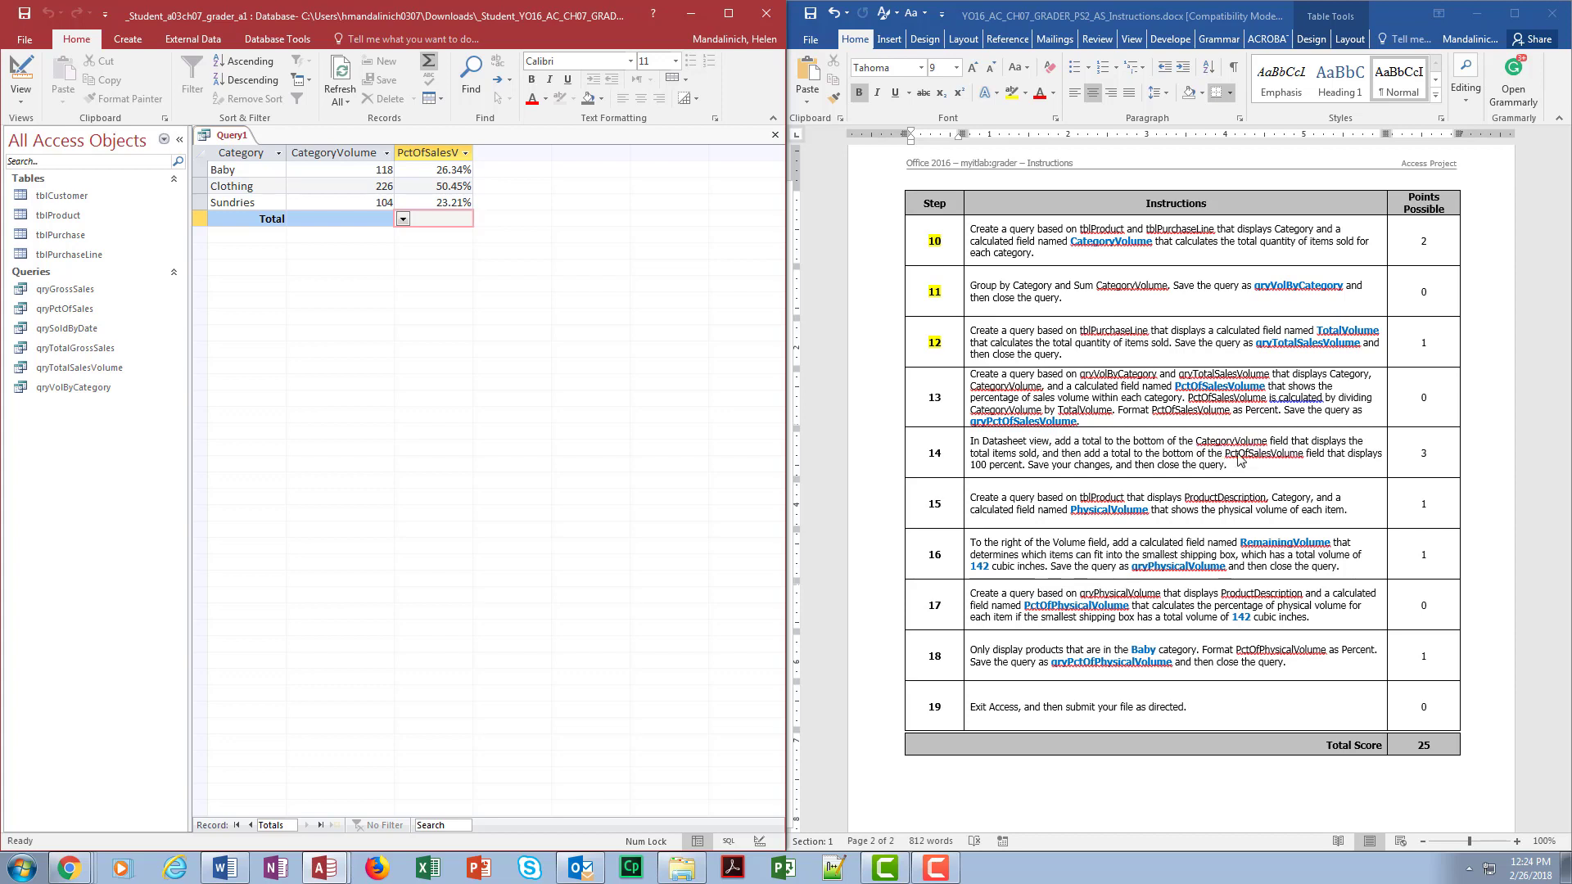
left_click(403, 220)
left_click(442, 245)
left_click(356, 220)
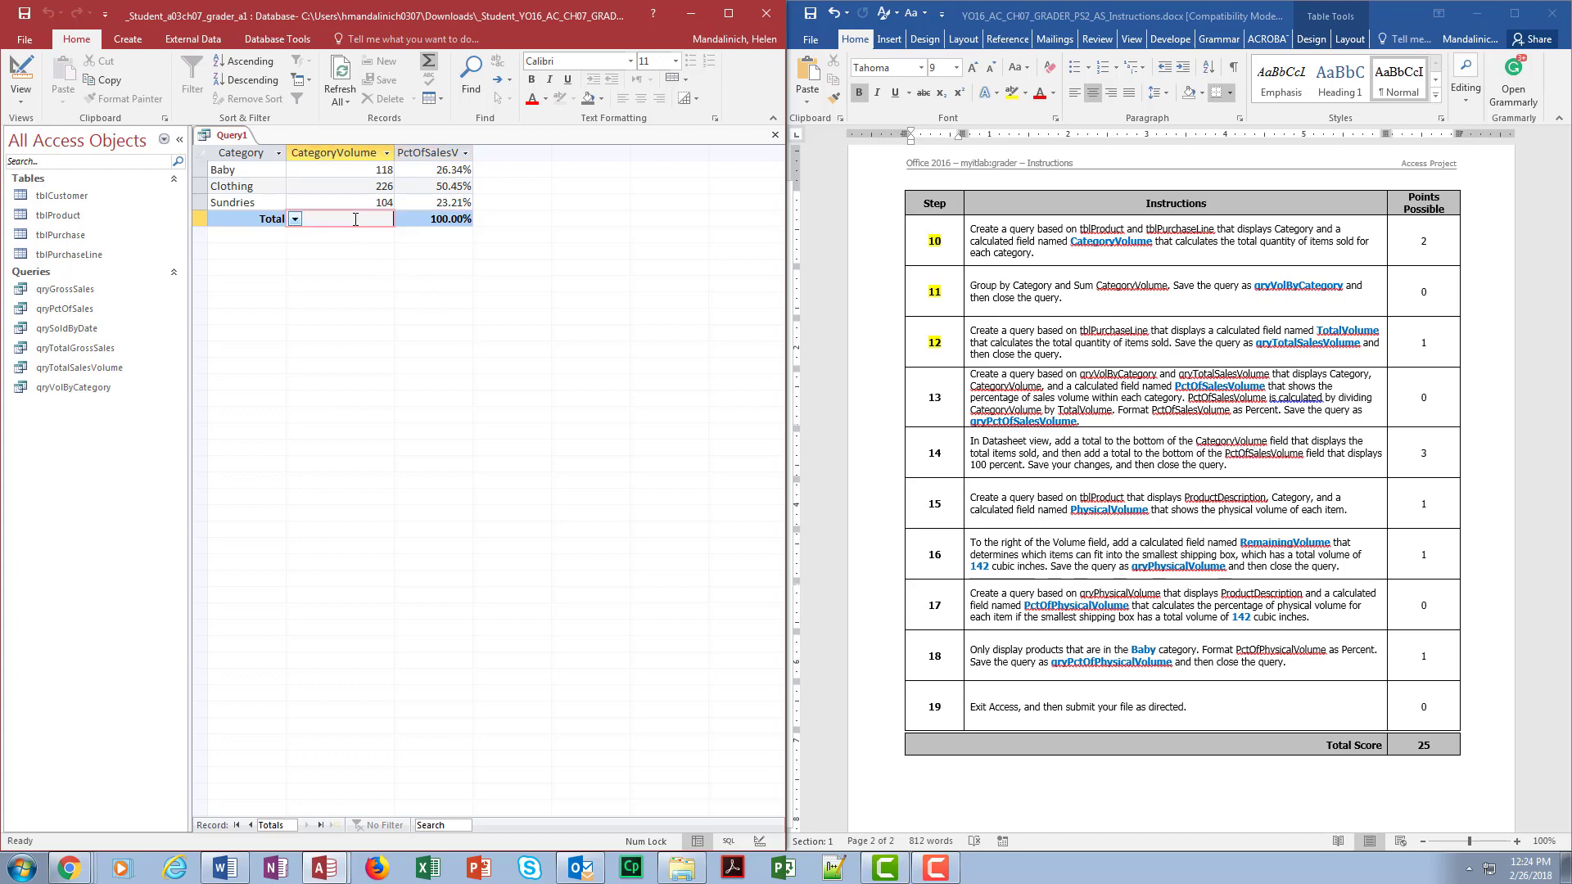
left_click(295, 218)
left_click(381, 250)
Switch to the Word instructions and highlight step number 13 in yellow.
left_click(946, 410)
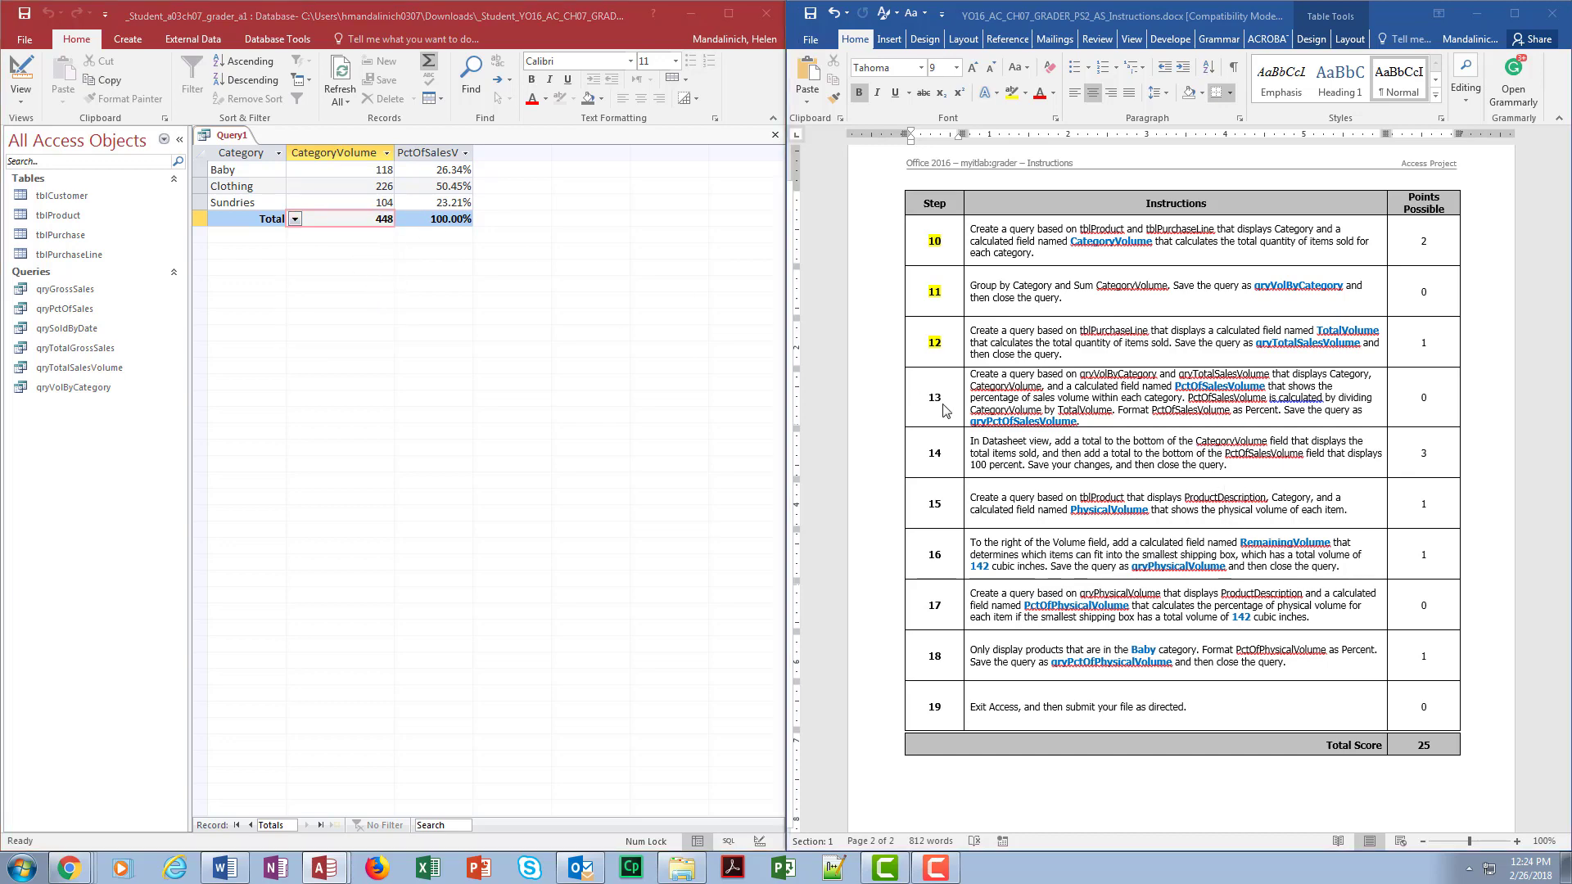
double_click(935, 397)
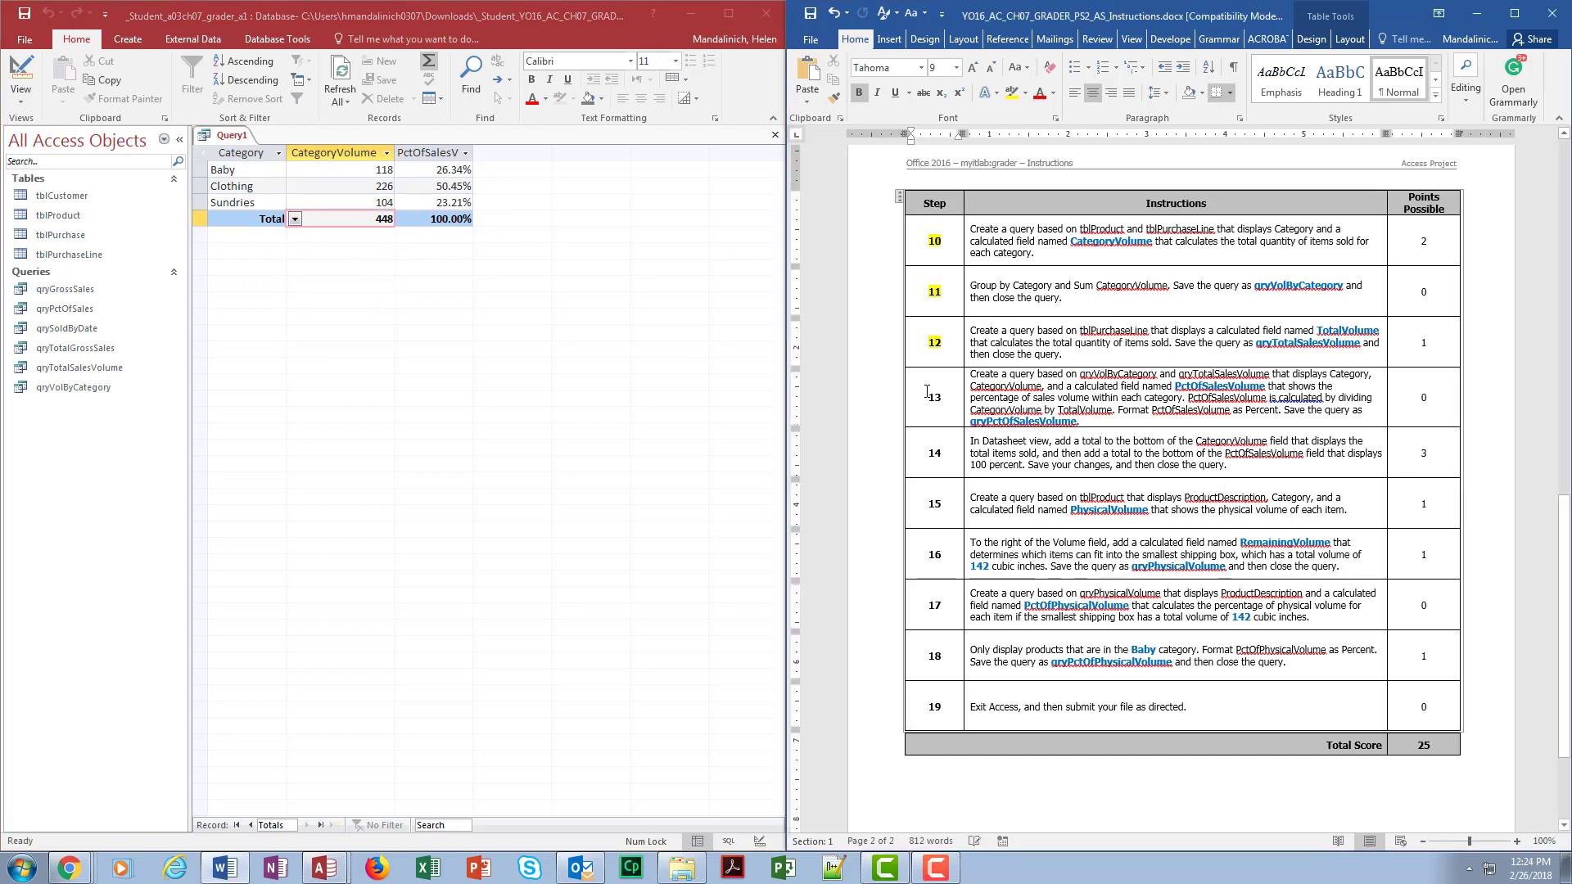
left_click(1013, 92)
Switch back to Access, save the query as qryPctOfSalesVolume and close it.
left_click(74, 53)
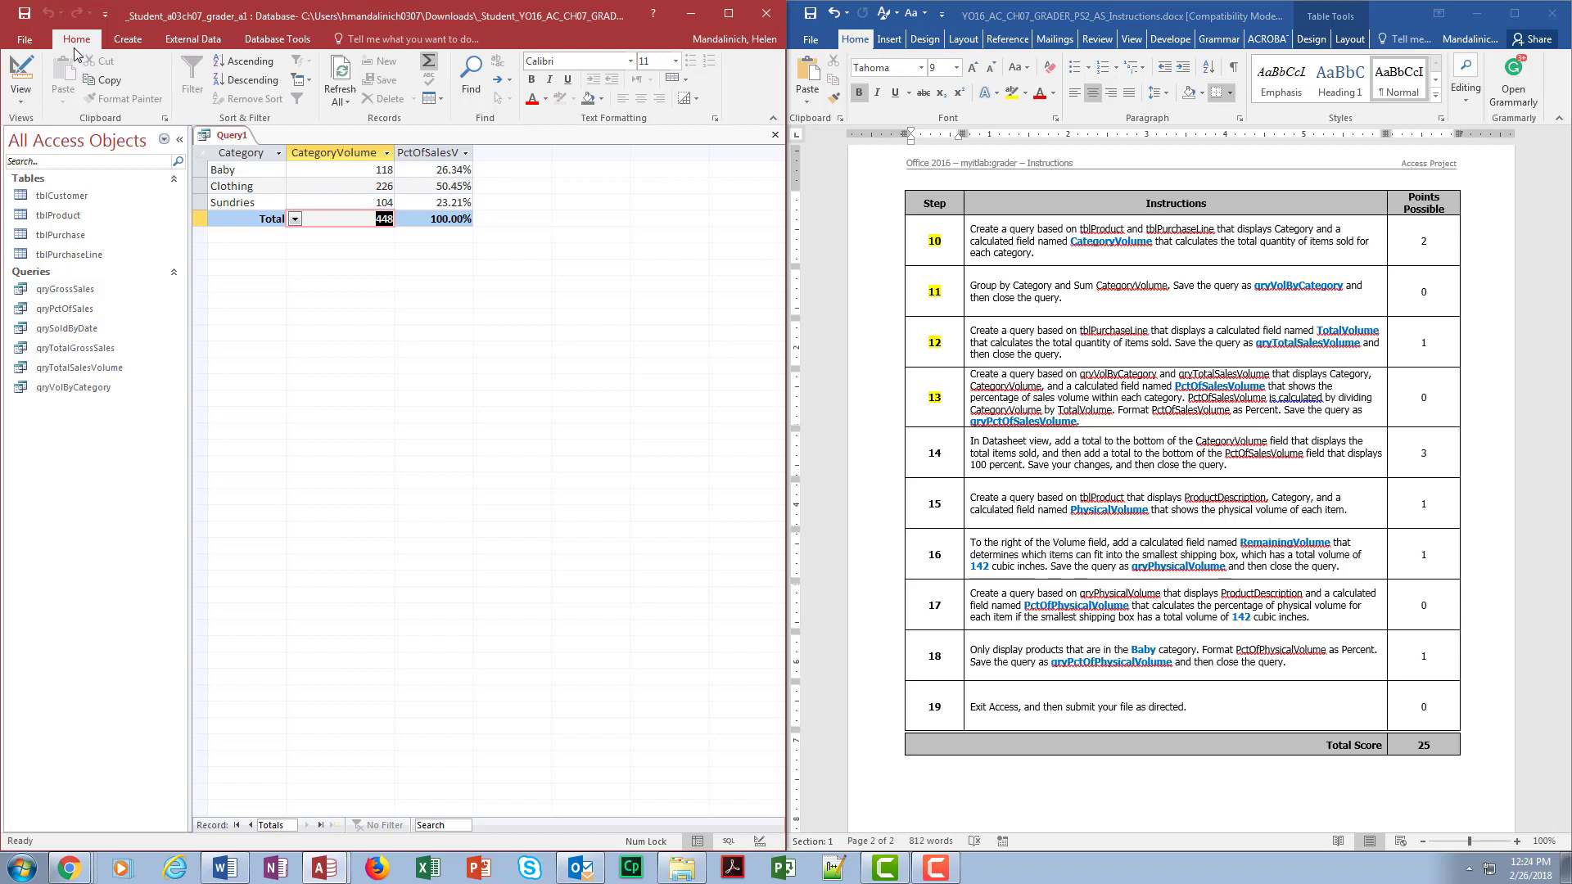
left_click(24, 13)
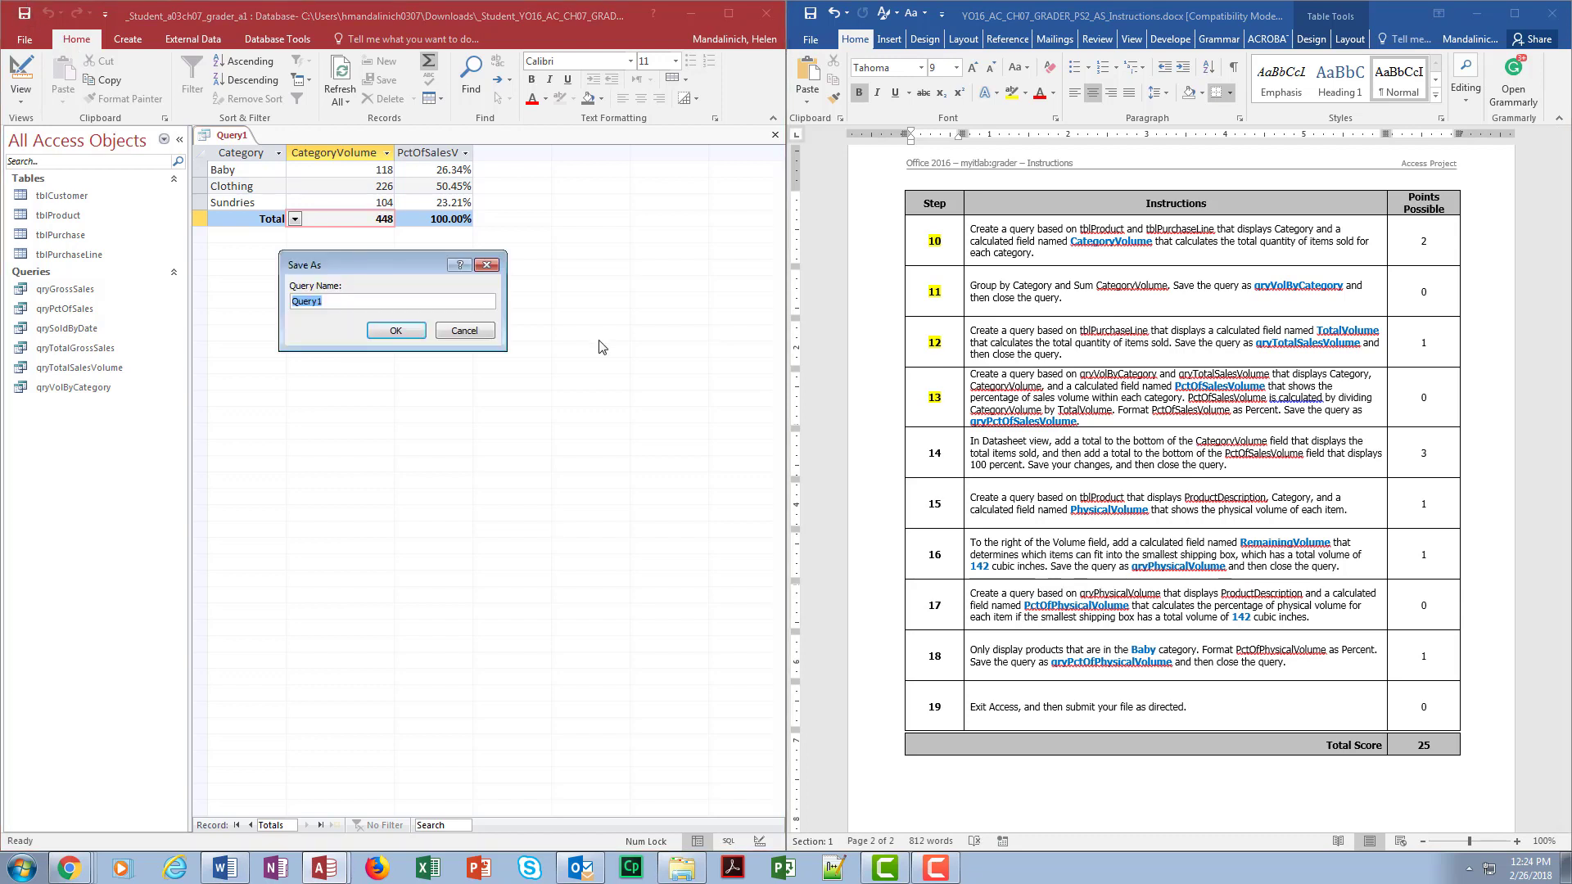
type("qryPctOfSalesVolume")
key("Return")
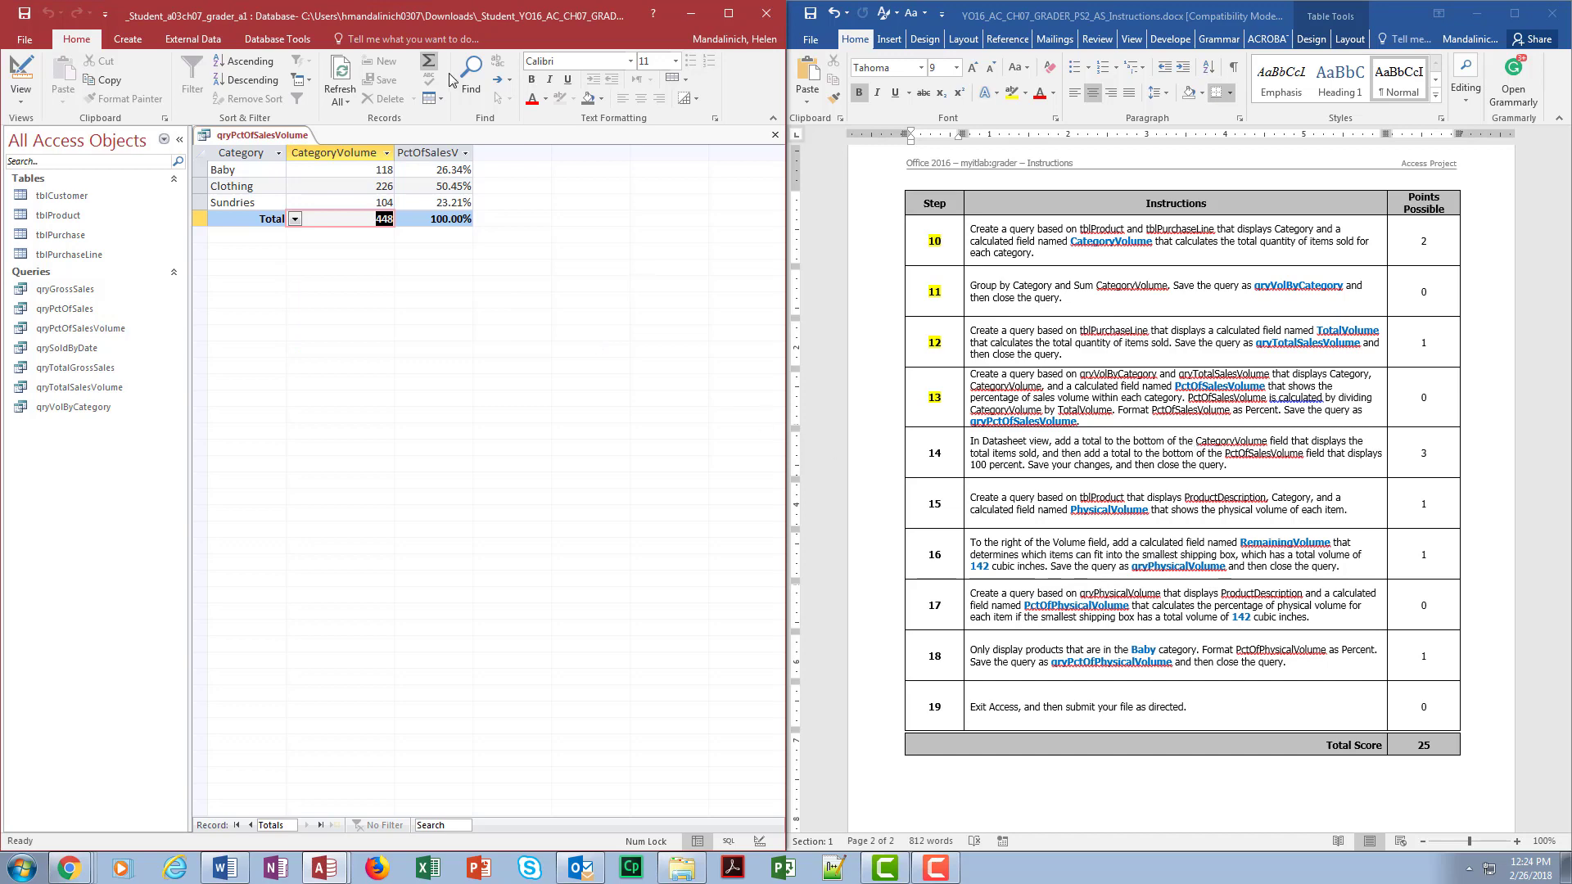
left_click(775, 134)
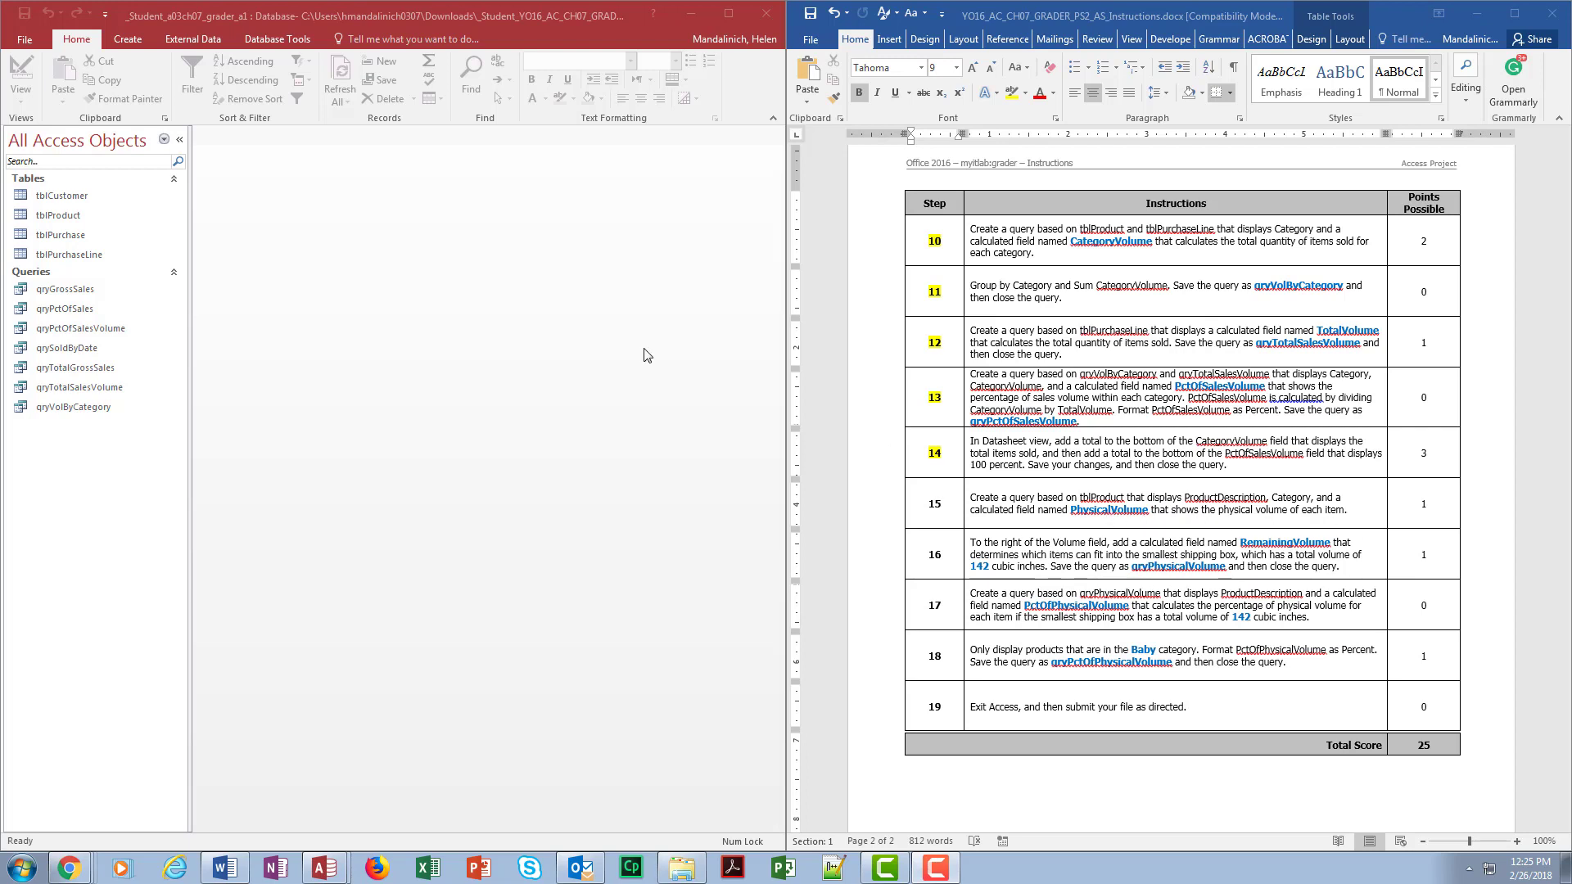
Create a new query in Design view based on the tblProduct table.
left_click(127, 38)
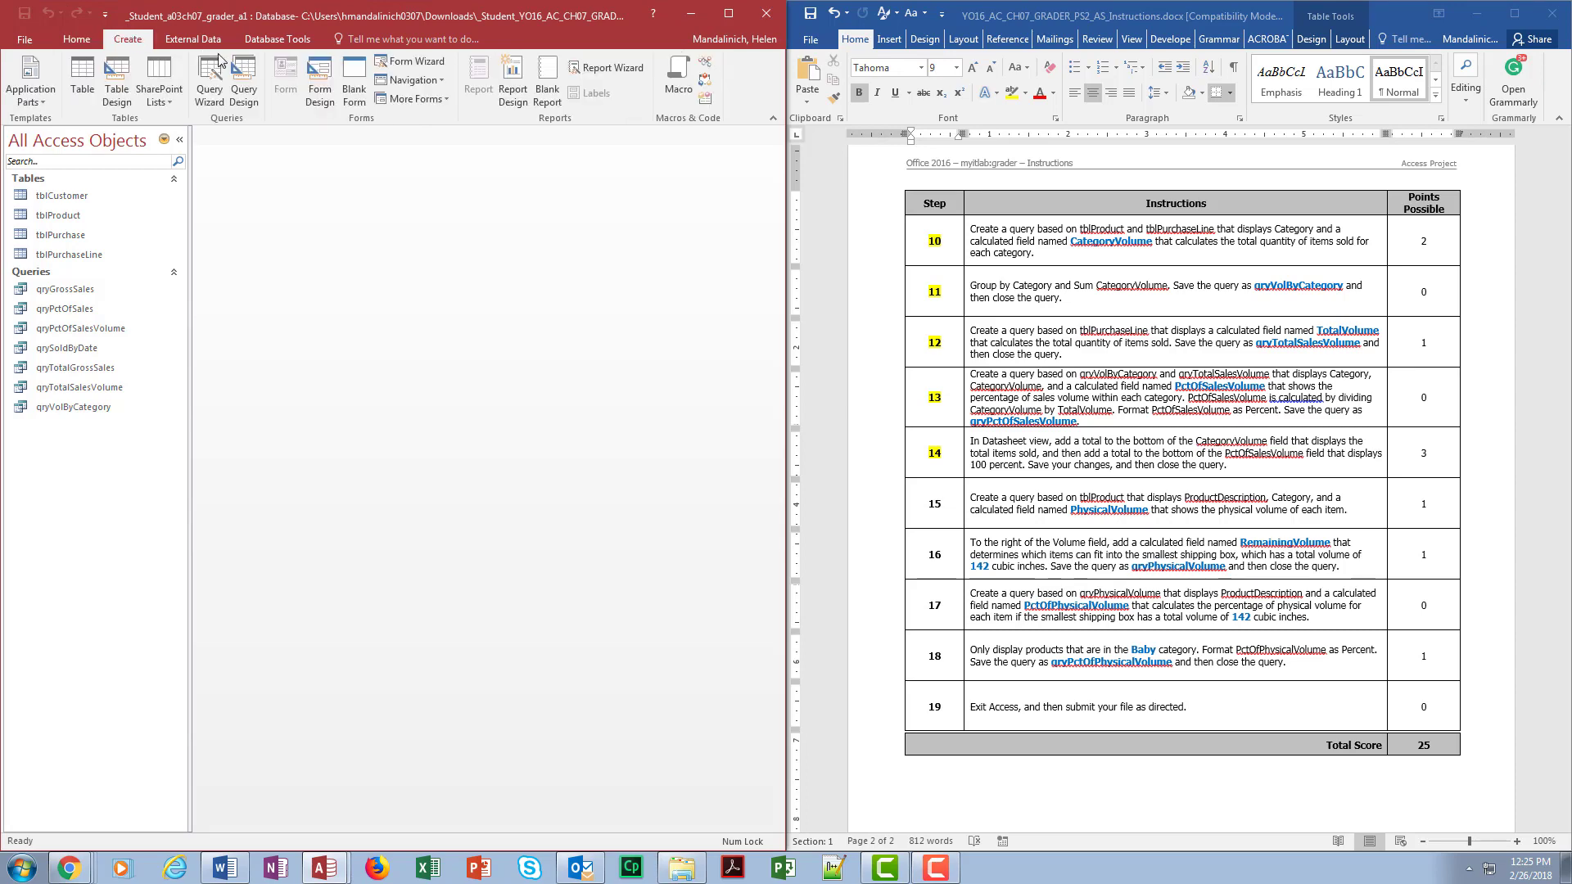
left_click(243, 80)
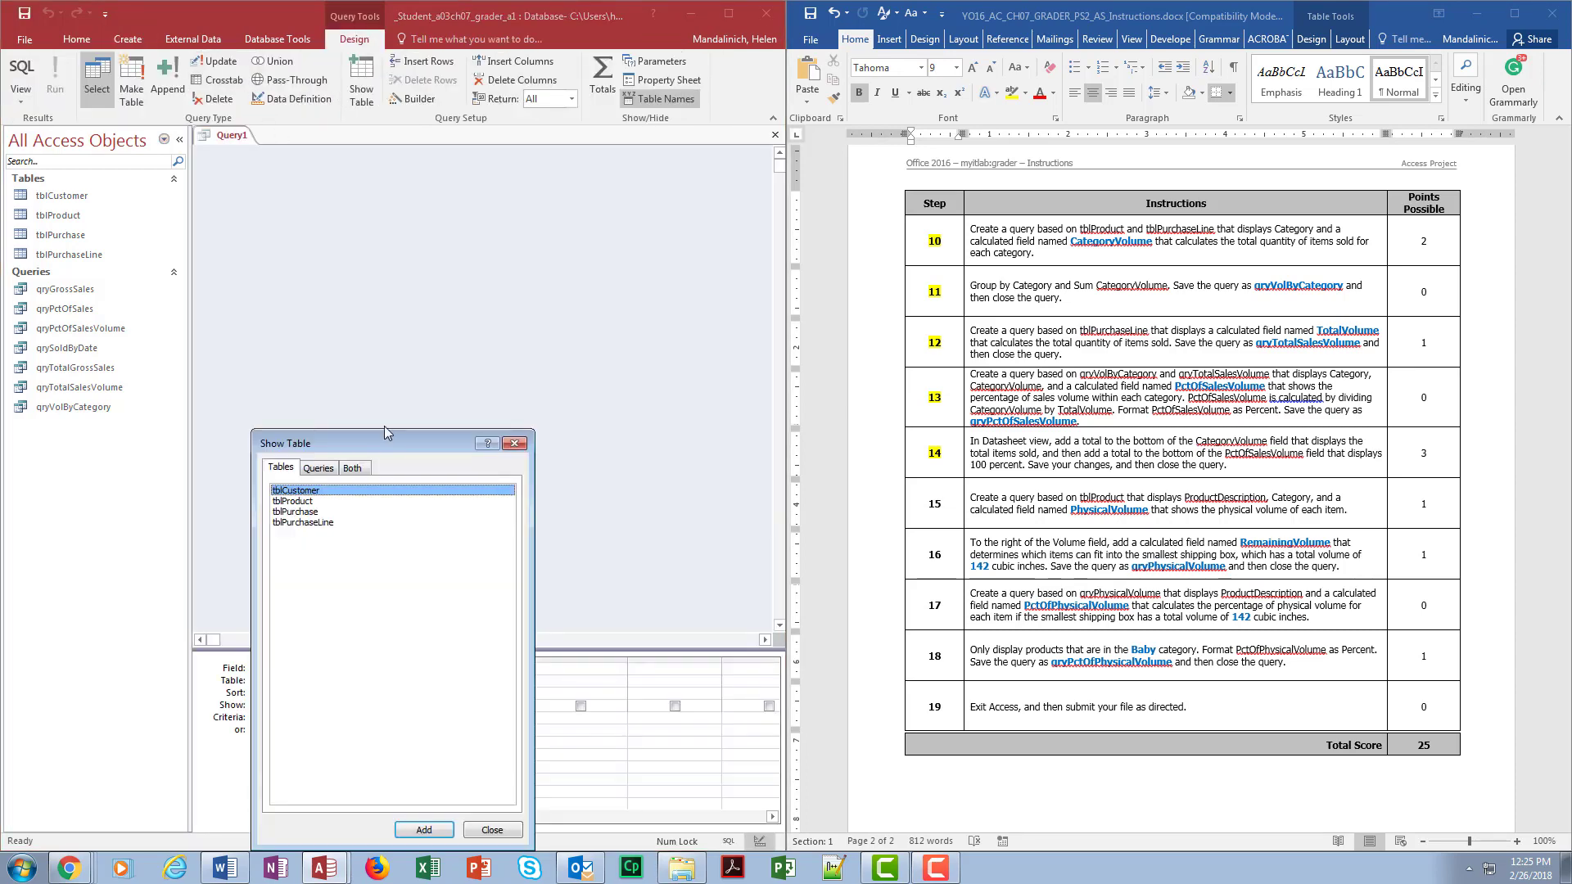
left_click_drag(420, 435, 607, 236)
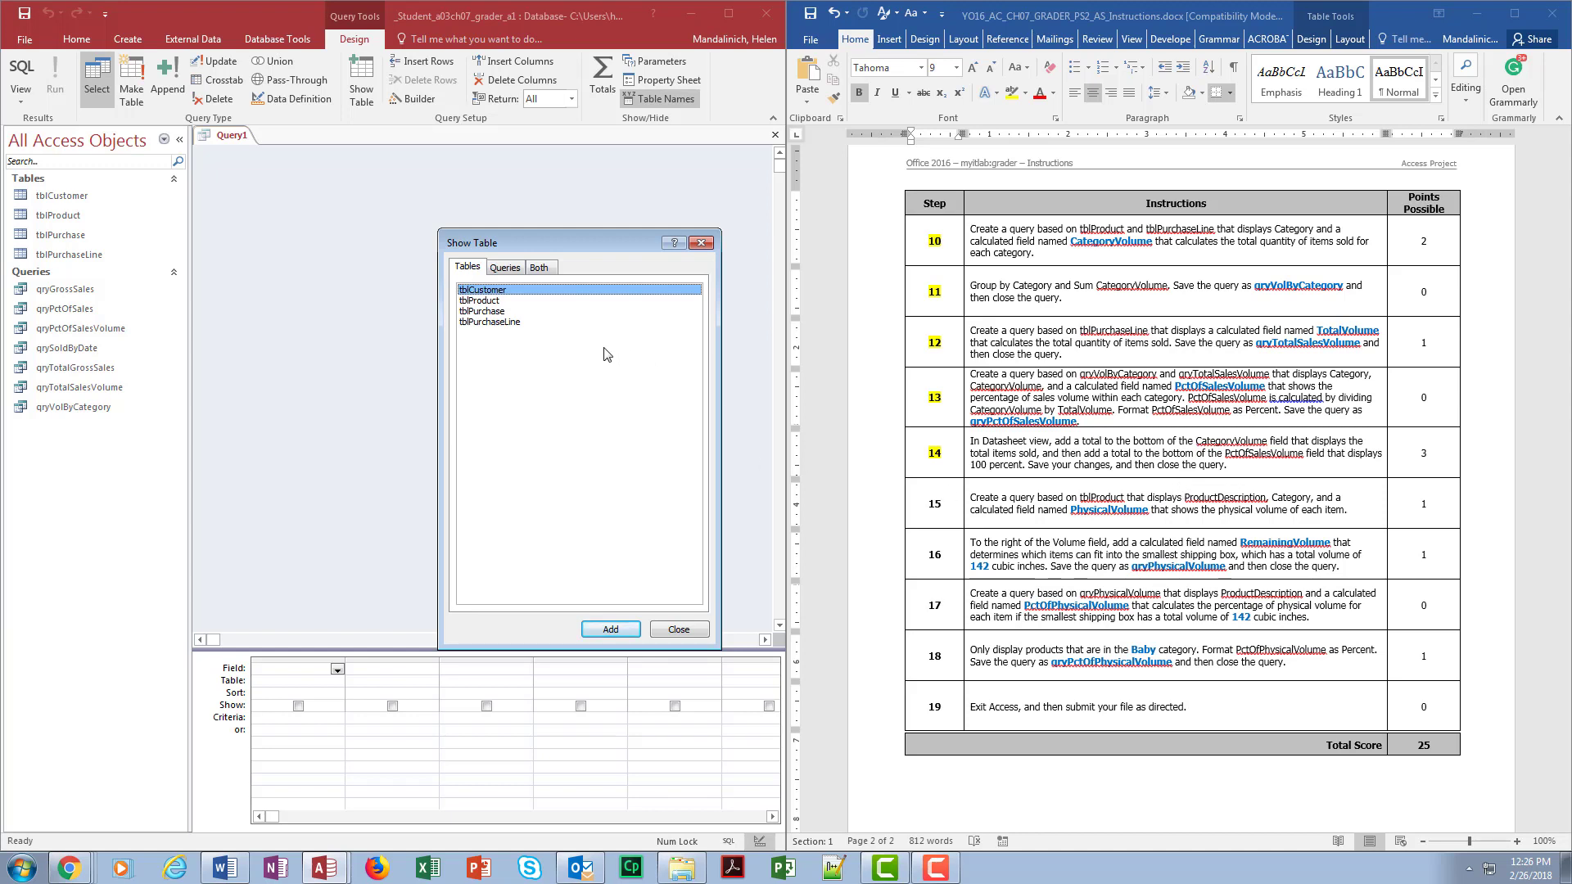
double_click(506, 300)
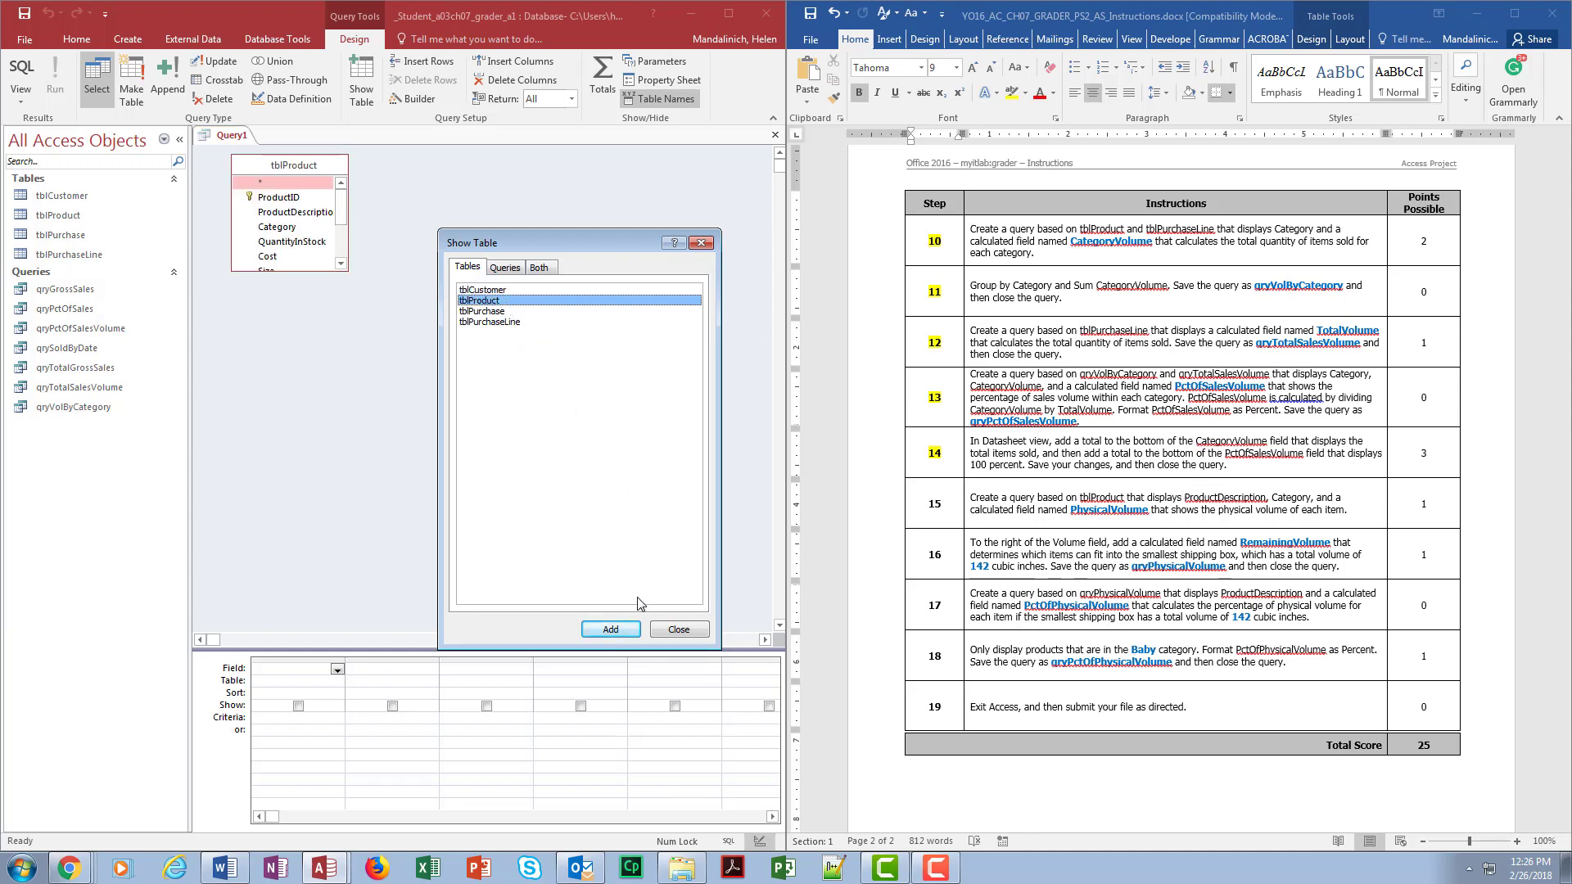
left_click(674, 630)
Enlarge the tblProduct field list and add the ProductDescription and Category fields to the design grid.
left_click_drag(302, 270, 302, 373)
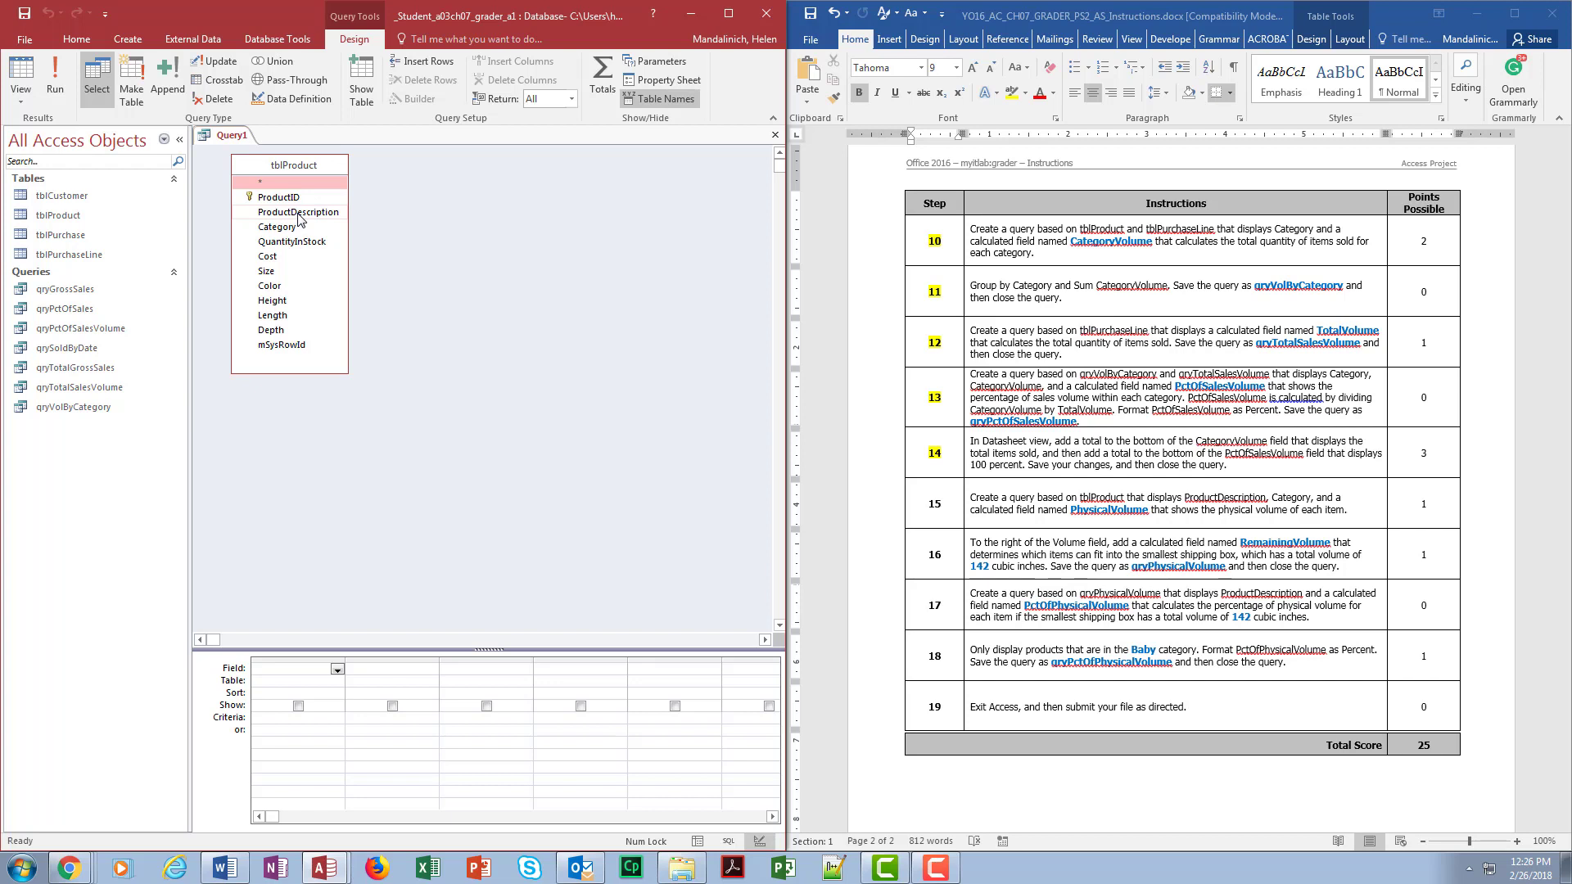
double_click(299, 212)
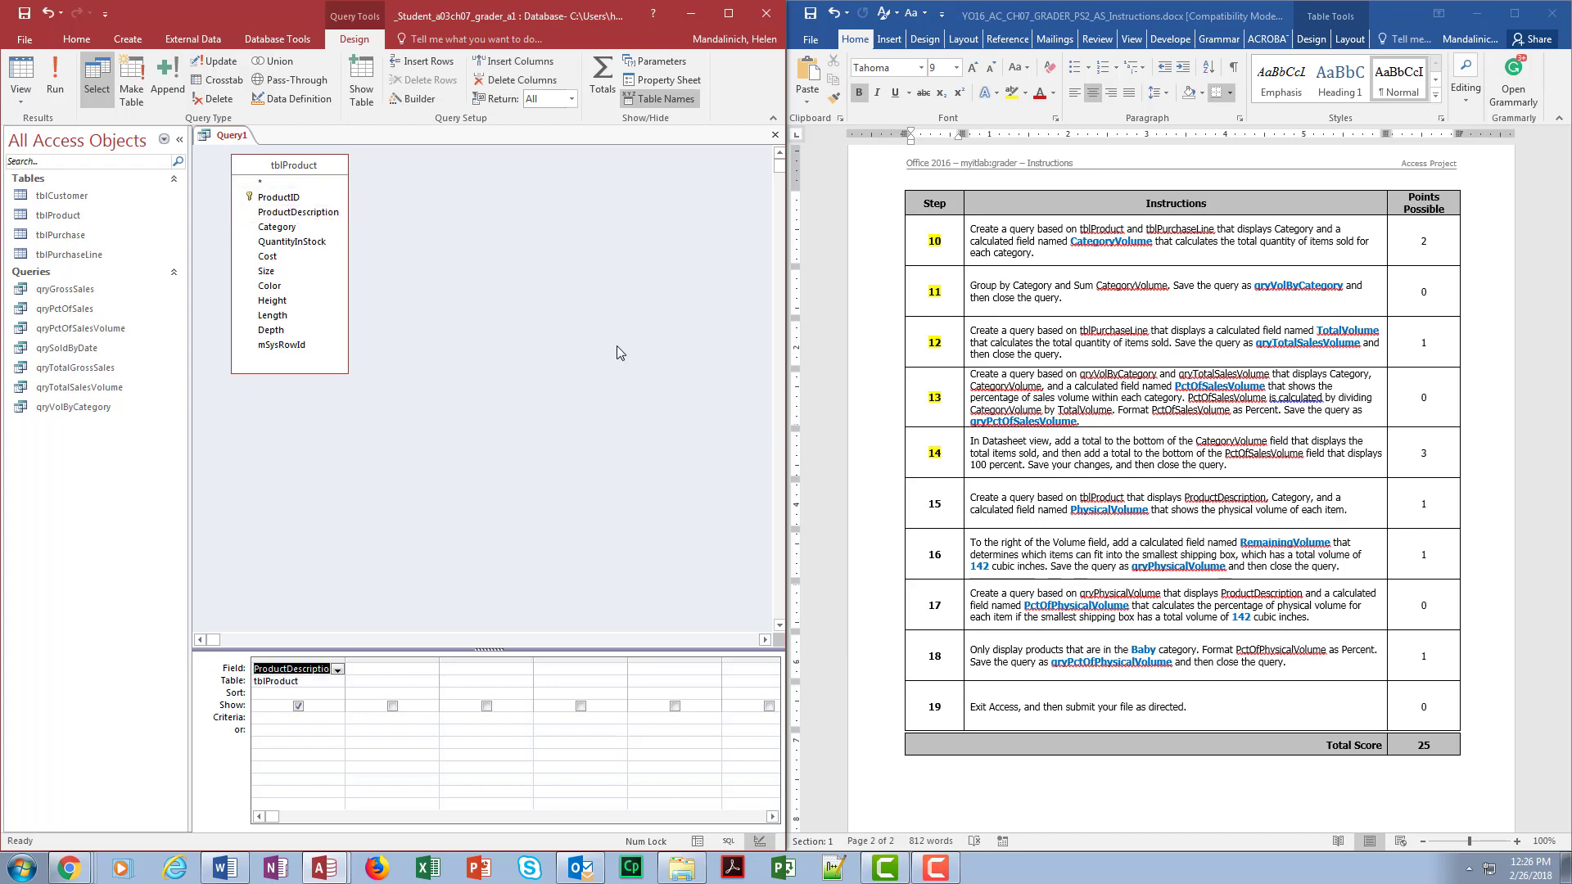
double_click(283, 227)
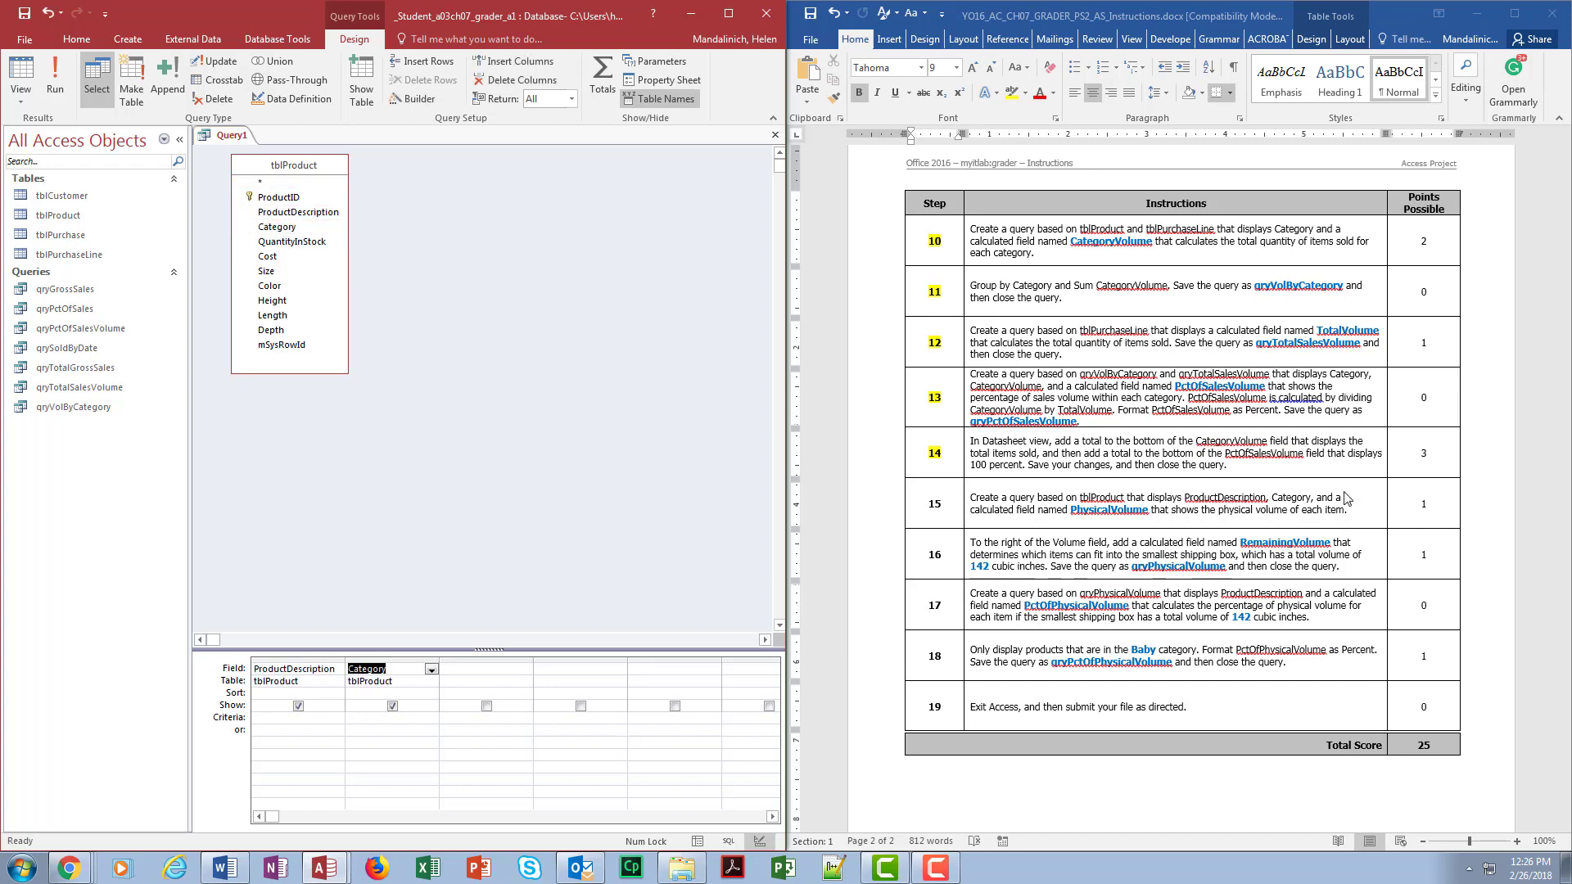
Enlarge the design grid and start a calculated field in the third column's Zoom box with the name PhysicalVolume:.
left_click_drag(476, 656, 475, 465)
left_click(452, 483)
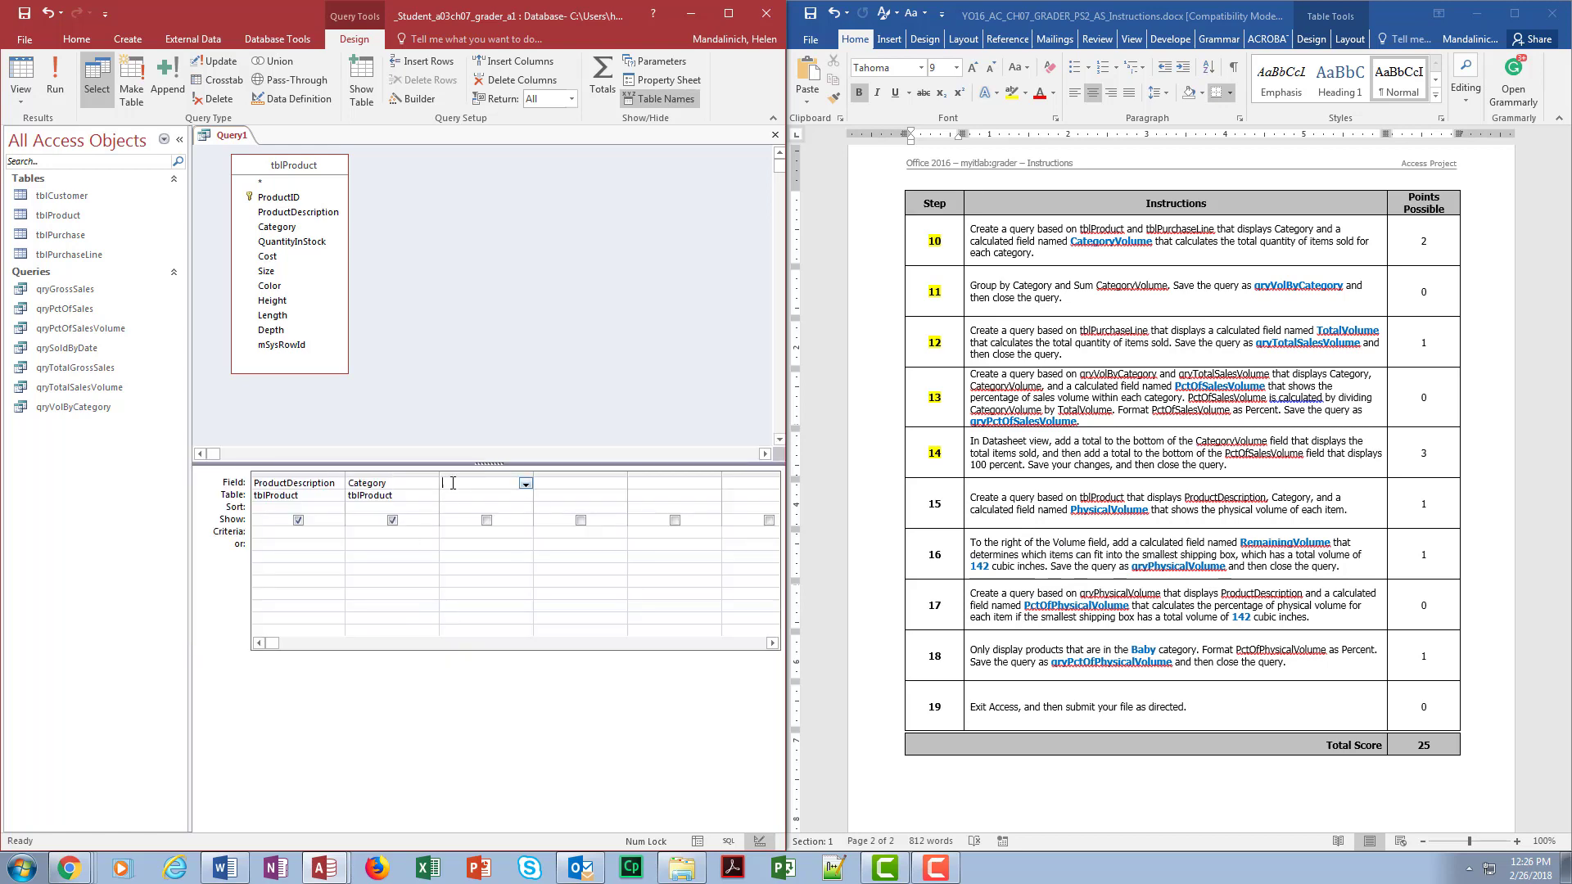
right_click(466, 480)
left_click(491, 601)
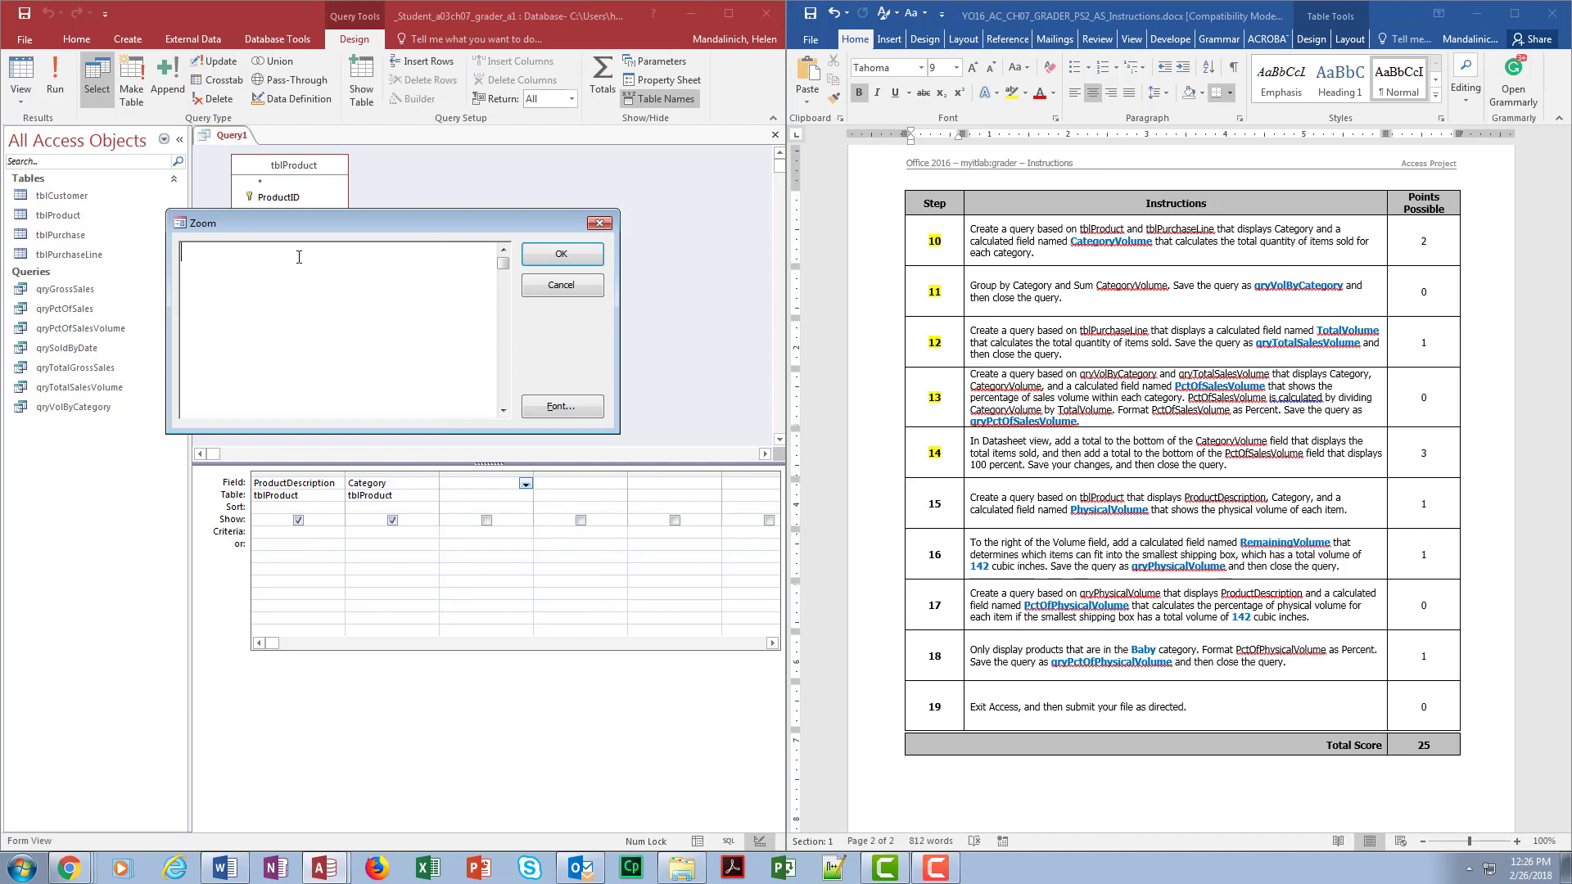
type("PhysicalVolume:")
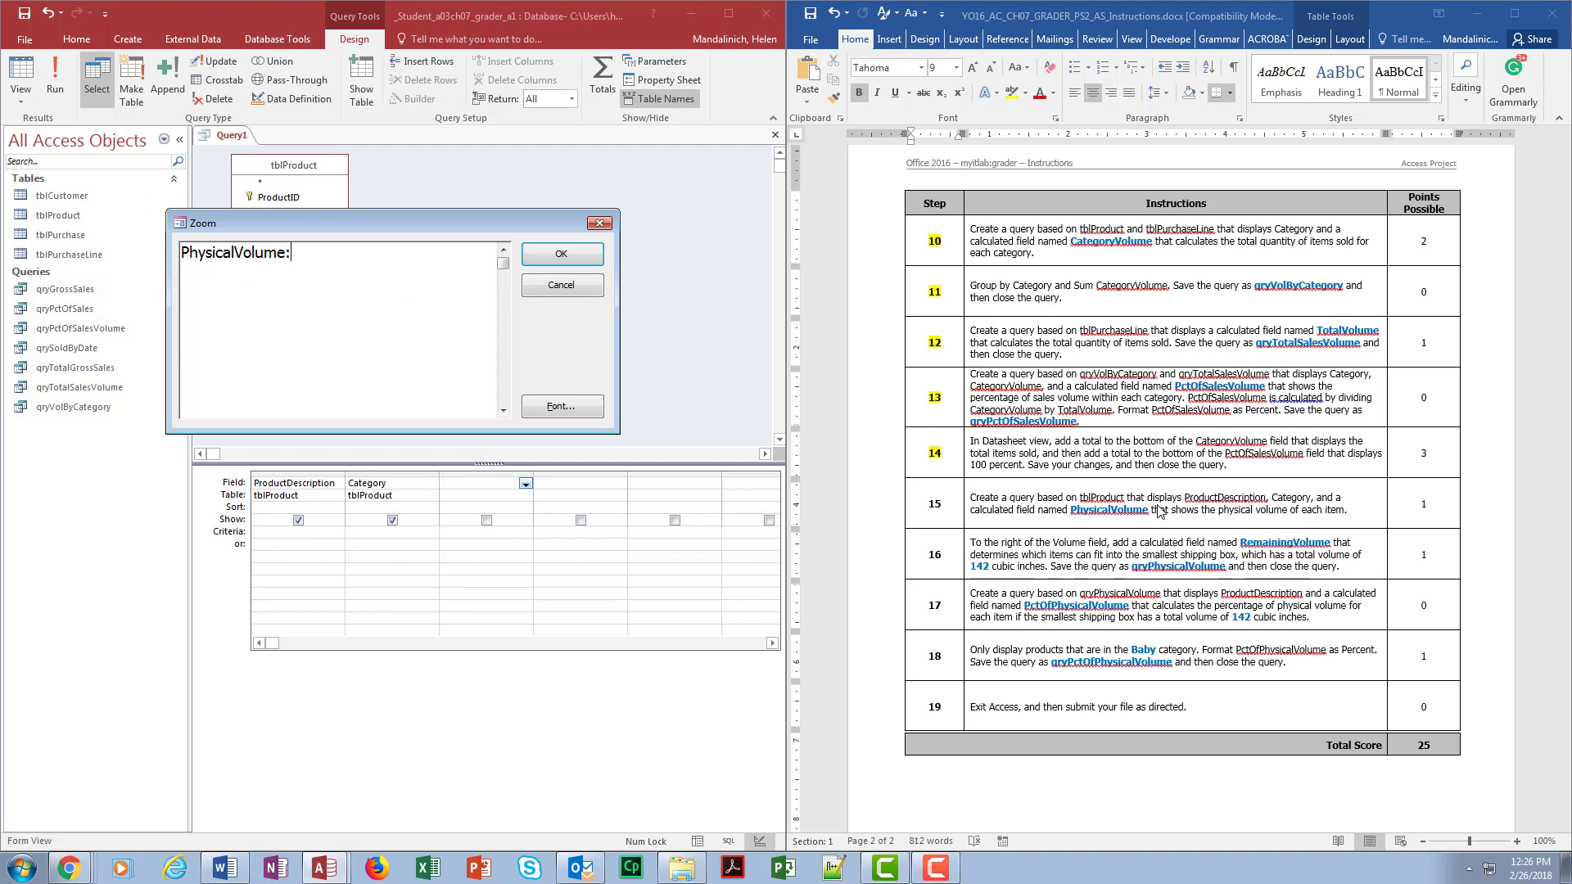
Highlight step number 15 in yellow in the Word instructions.
left_click(915, 560)
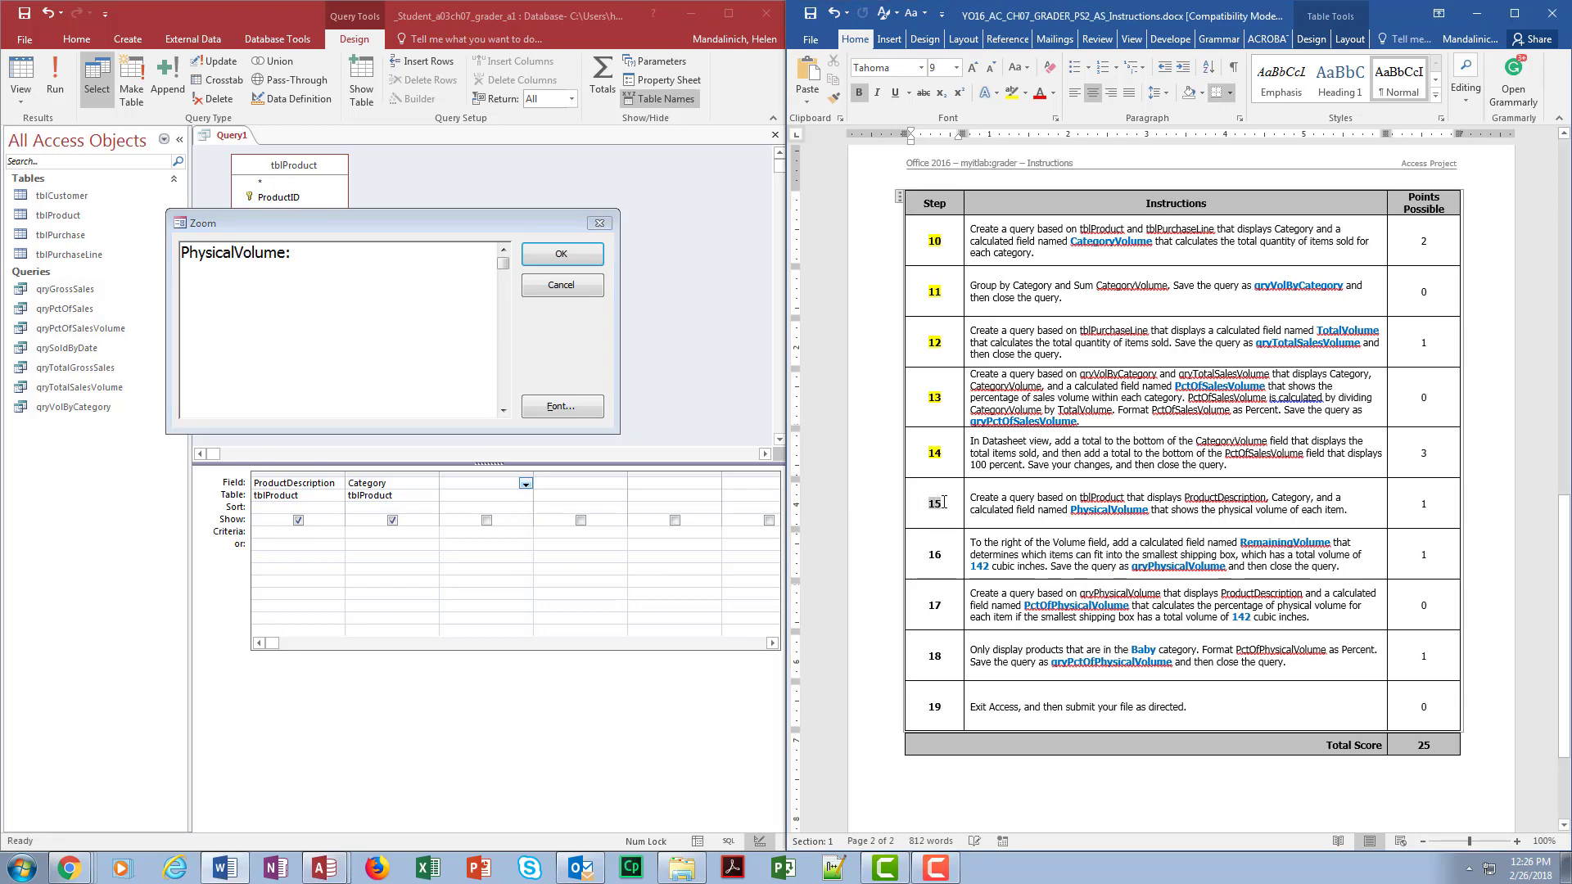
left_click(1013, 92)
left_click(964, 553)
Complete the PhysicalVolume field in Access with the expression [Height]*[Length]*[Depth].
left_click(339, 259)
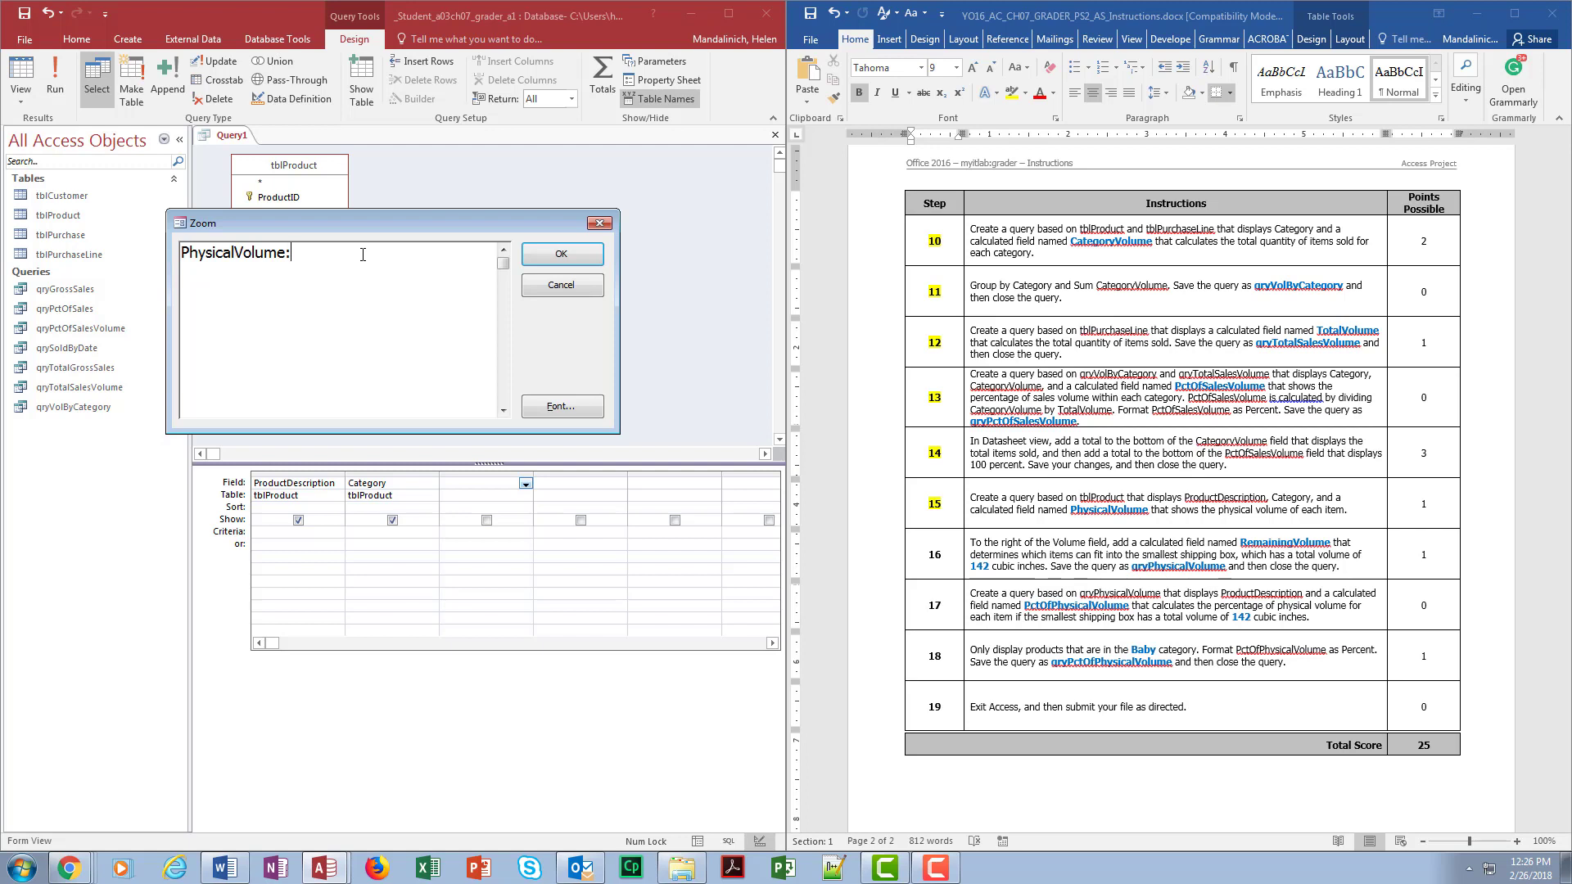
type("[Height]*[Length")
left_click_drag(381, 223, 404, 438)
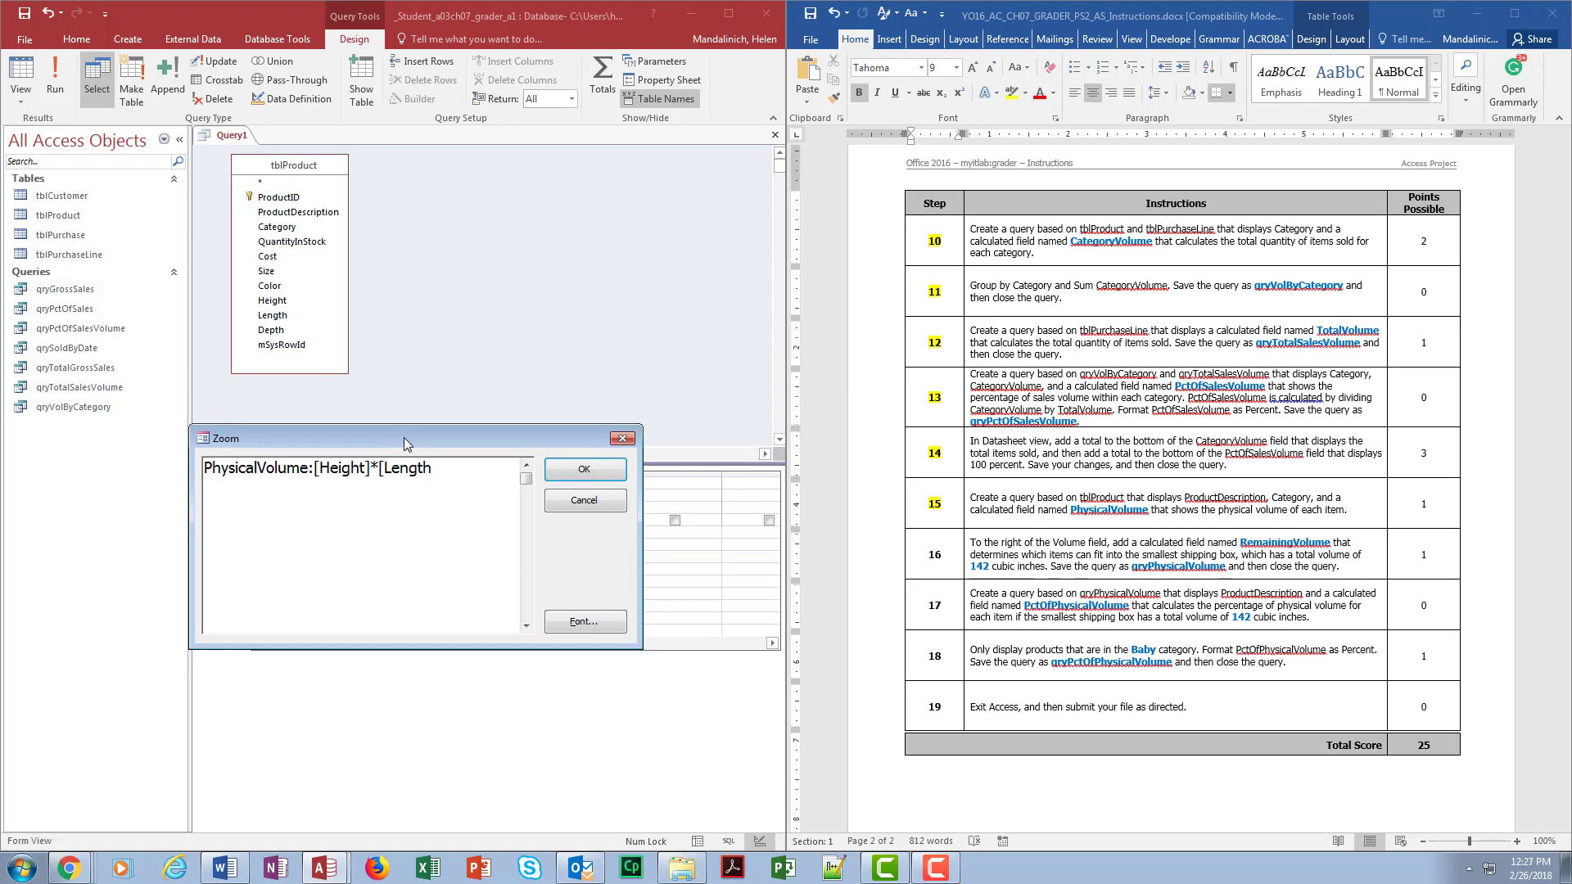
type("]*[Depth]")
left_click(584, 469)
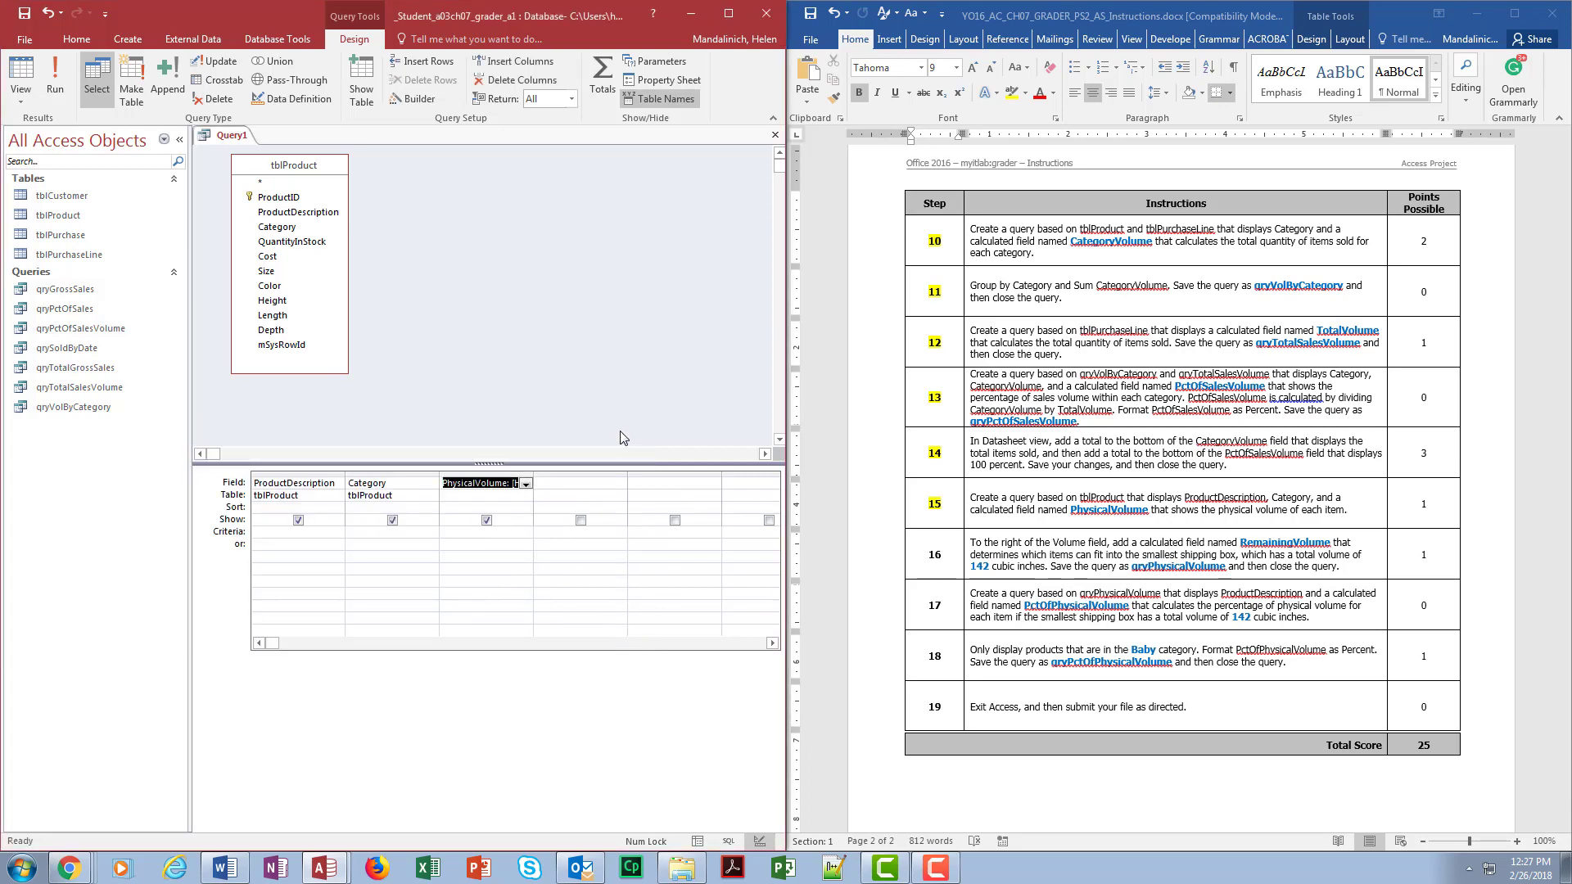
Enter the calculated field RemainingVolume:142-[PhysicalVolume] in the fourth column using the Zoom box.
left_click(568, 487)
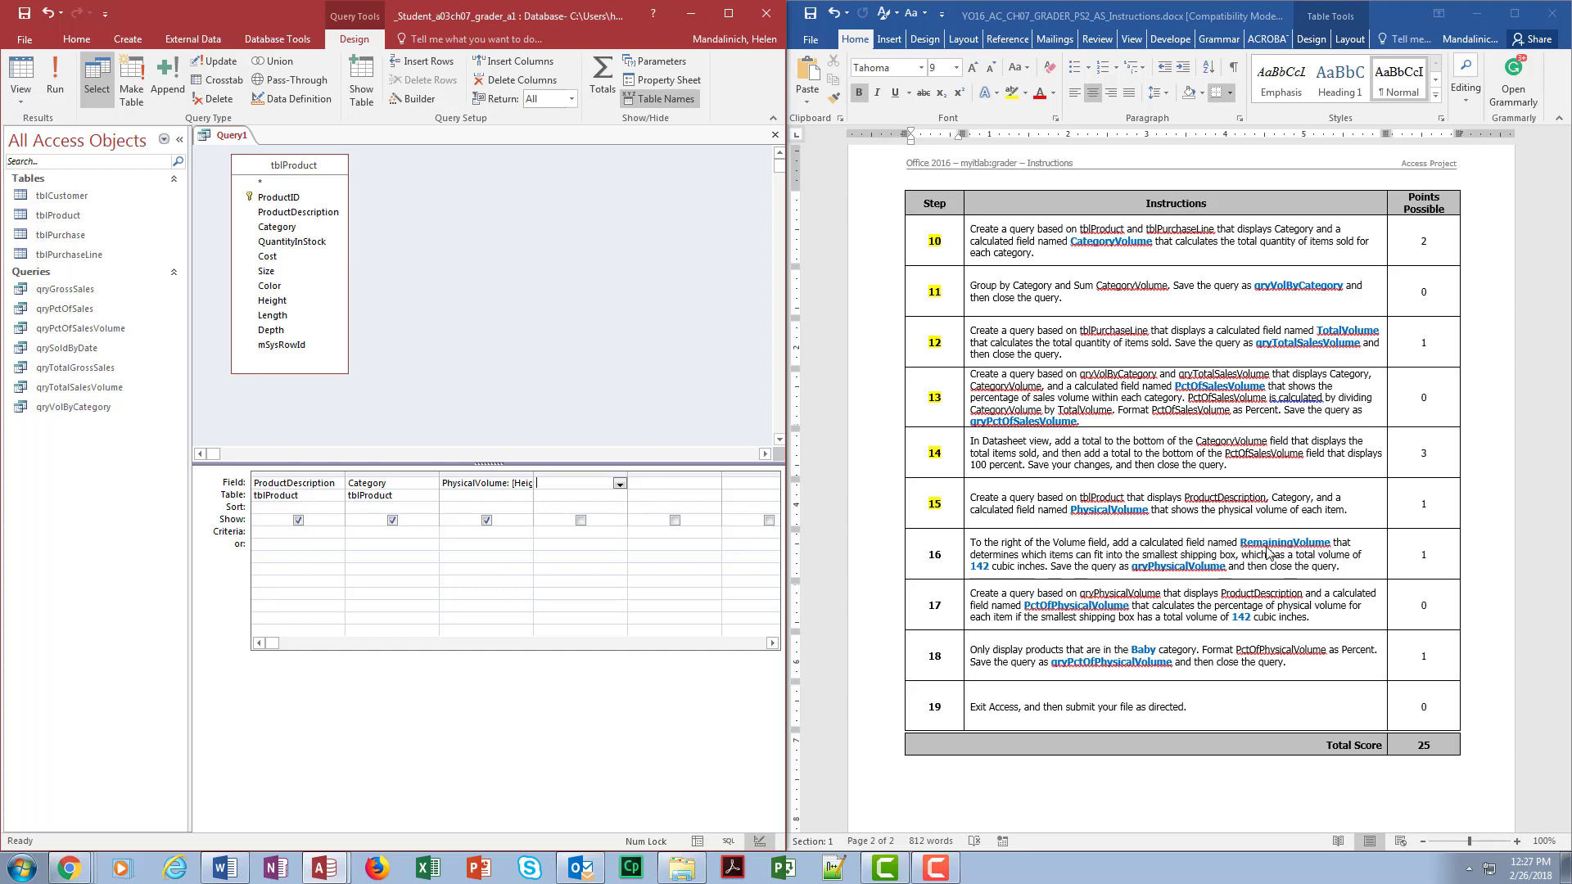
right_click(579, 486)
left_click(615, 638)
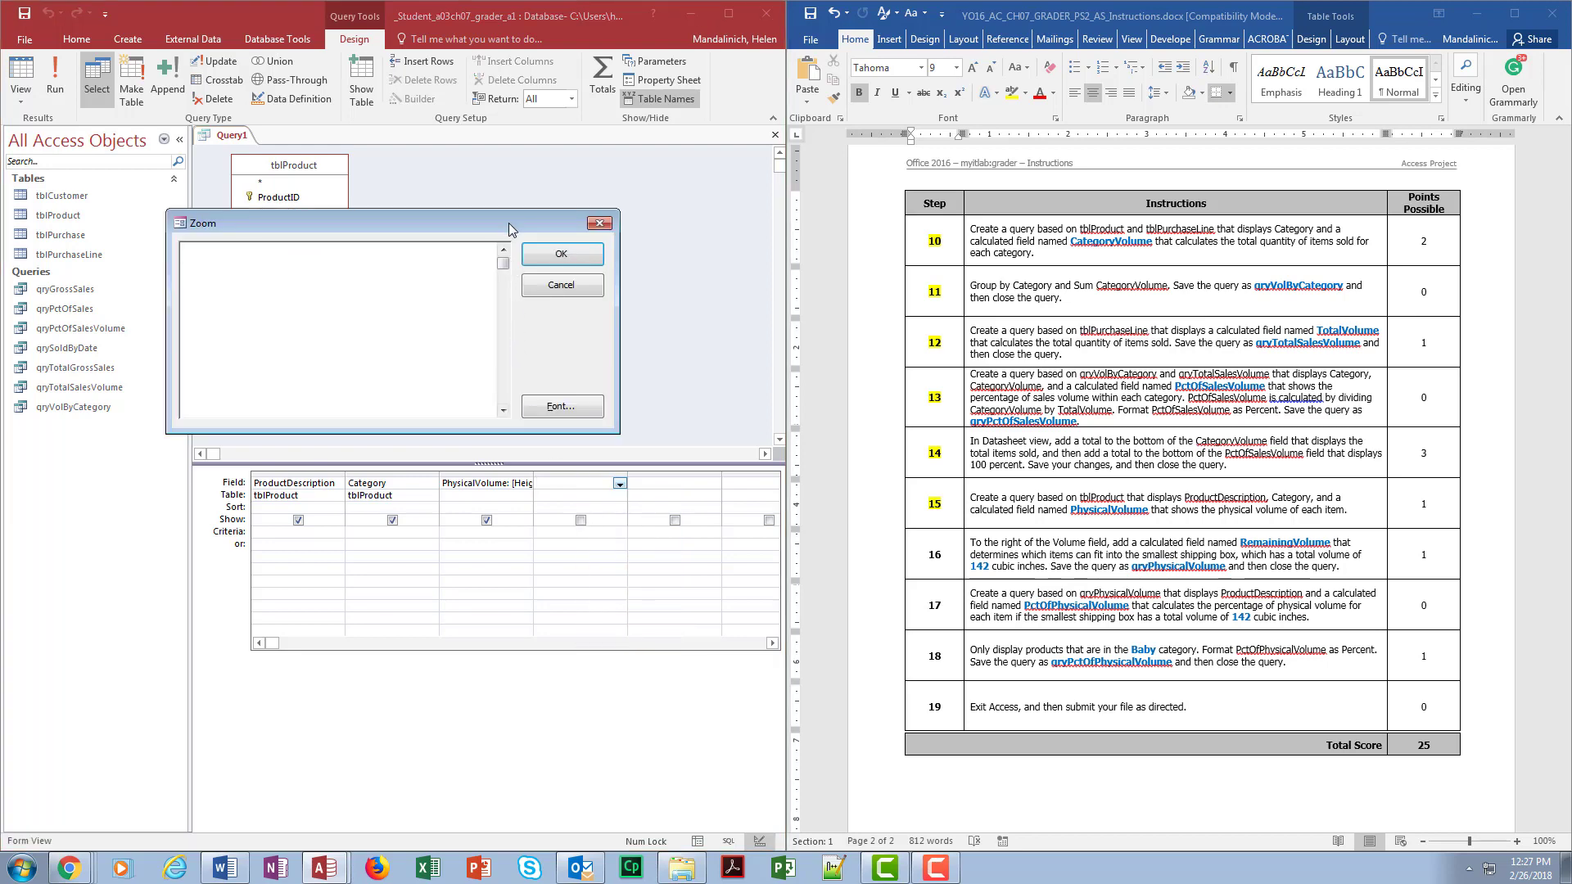
left_click_drag(509, 223, 608, 549)
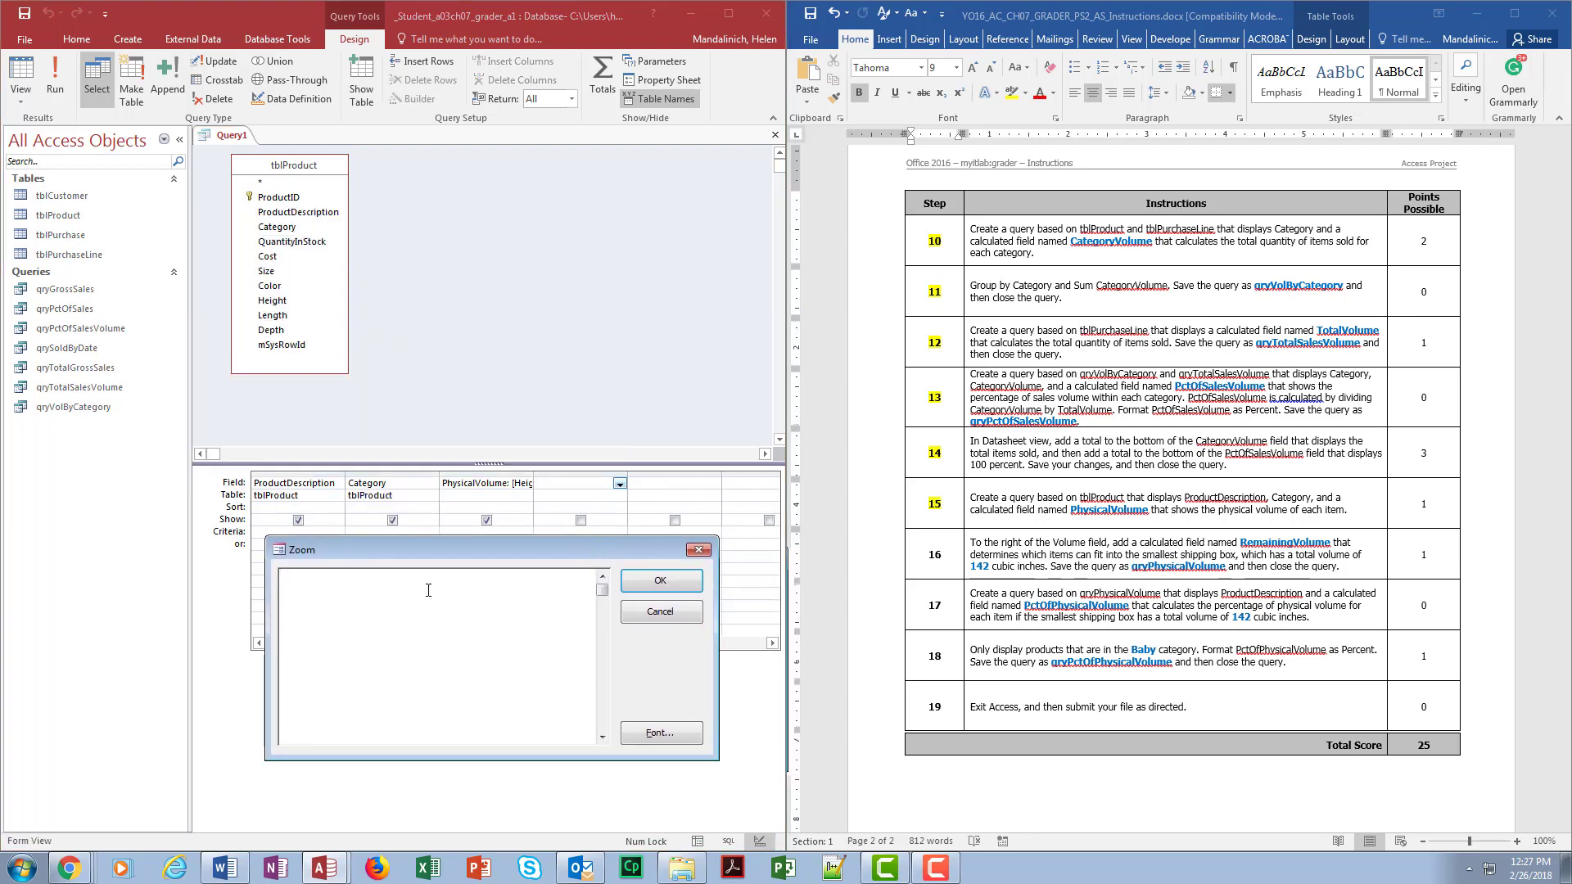
type("r")
key("BackSpace")
type("Reamin")
key("BackSpace")
key("BackSpace")
key("BackSpace")
key("BackSpace")
type("mainingVolume:142-[P")
type("hys")
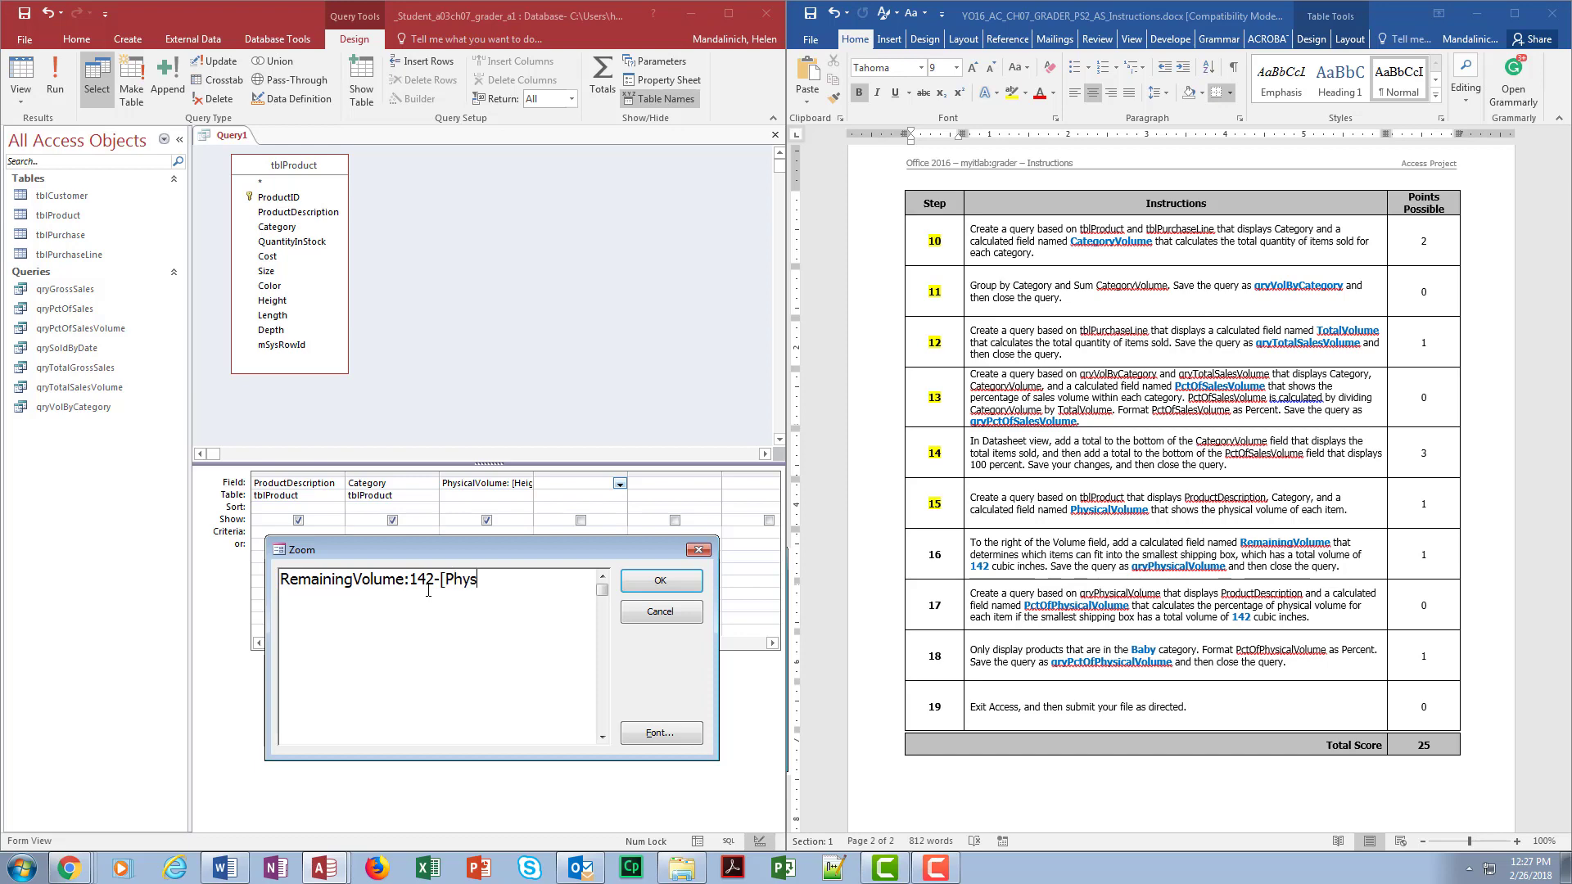
type("icalVolume]")
left_click(660, 580)
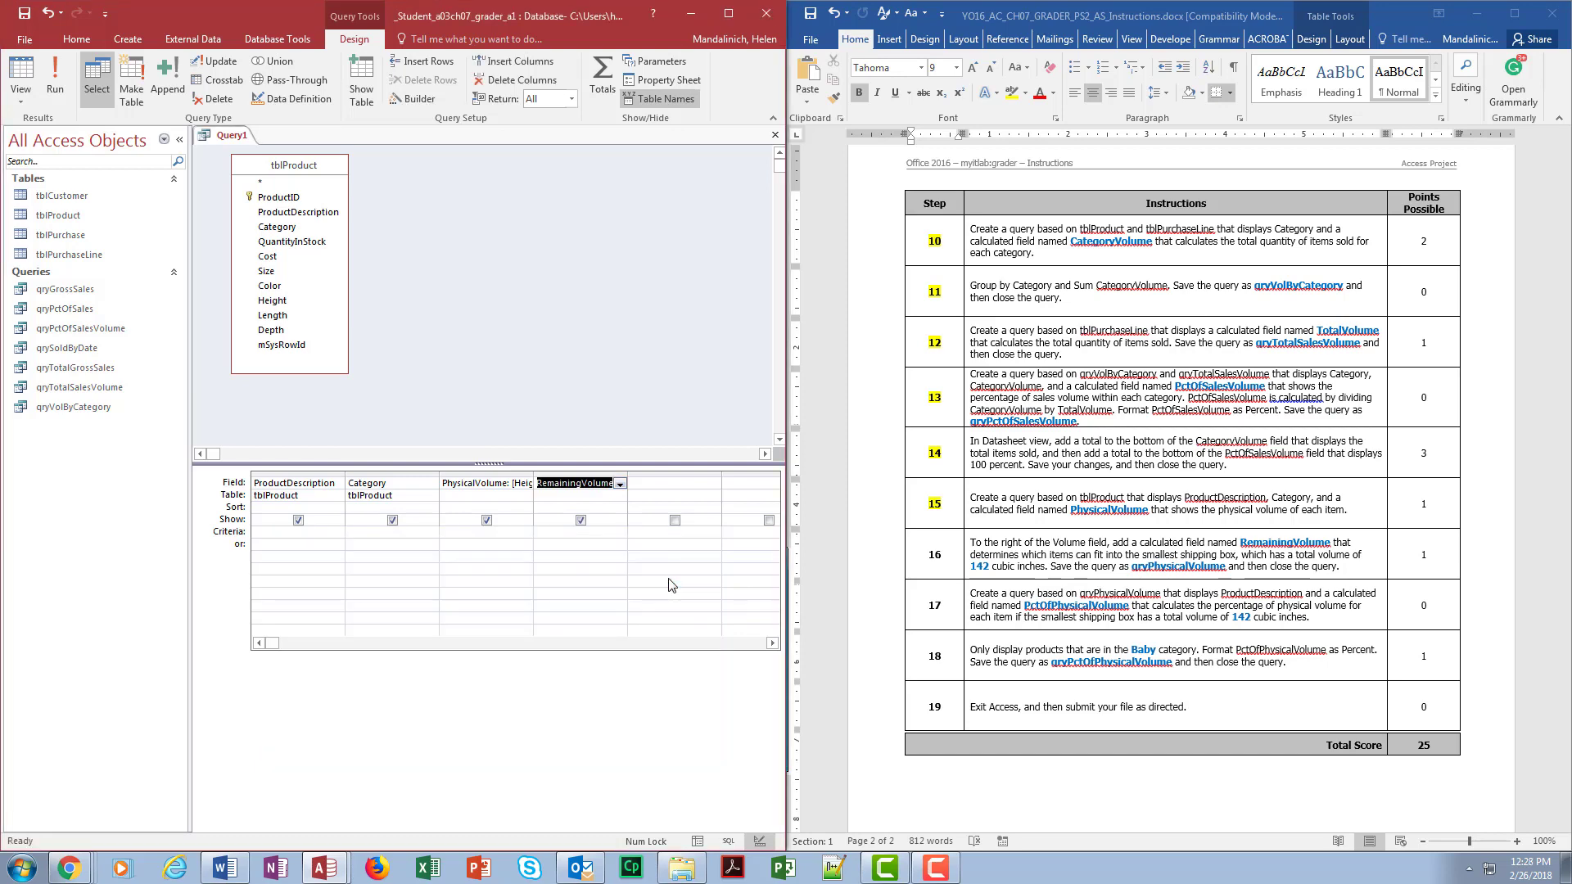
Run the query and widen the RemainingVolume column in the datasheet to fit its contents.
left_click(55, 82)
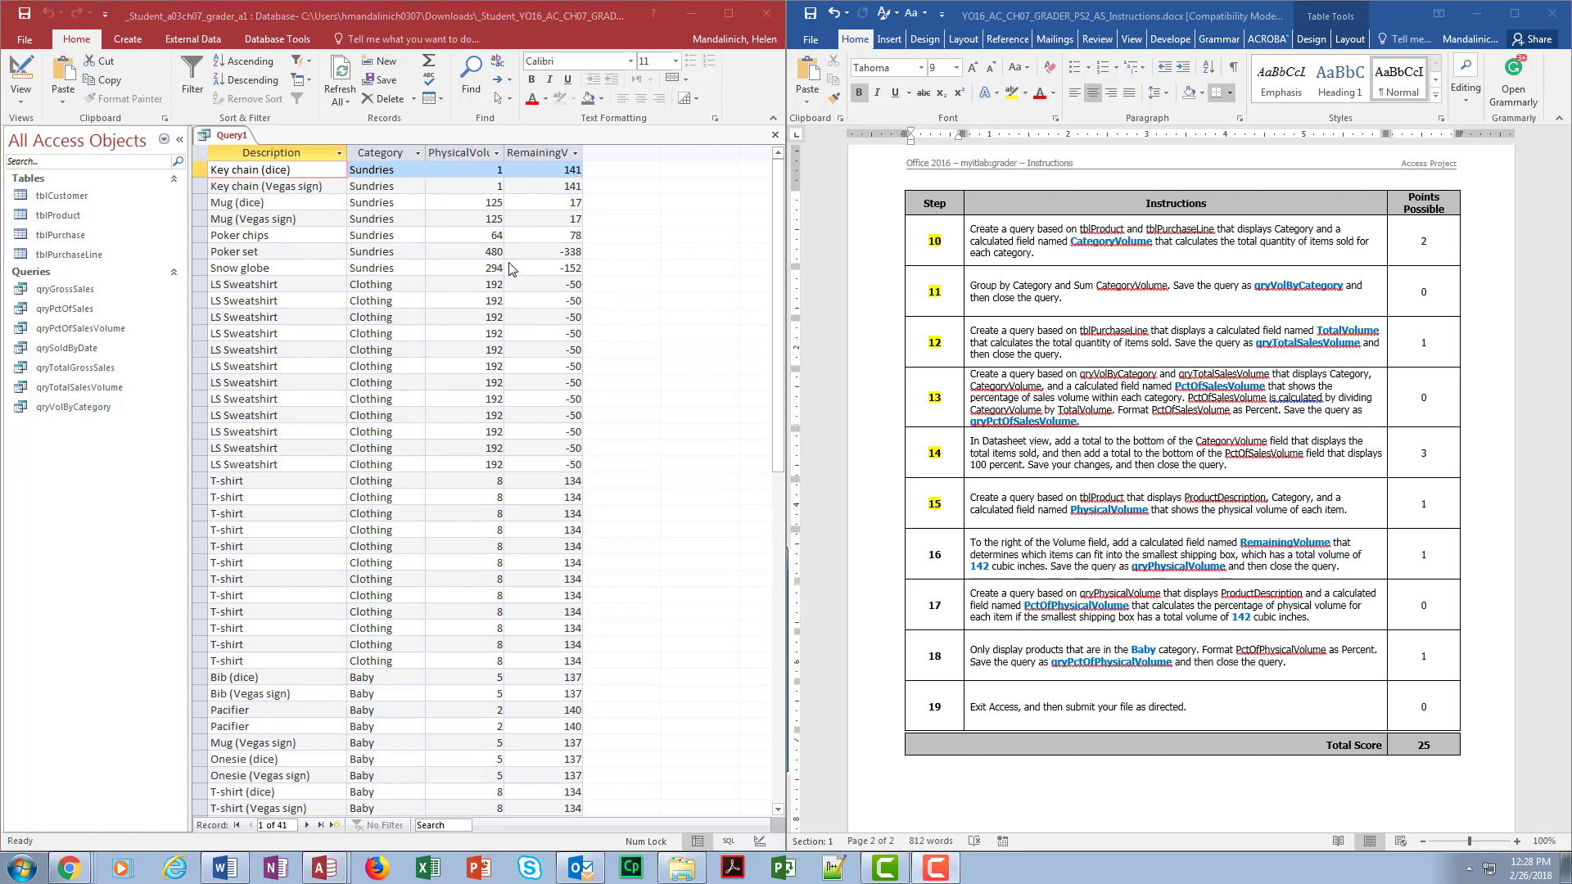
left_click(462, 171)
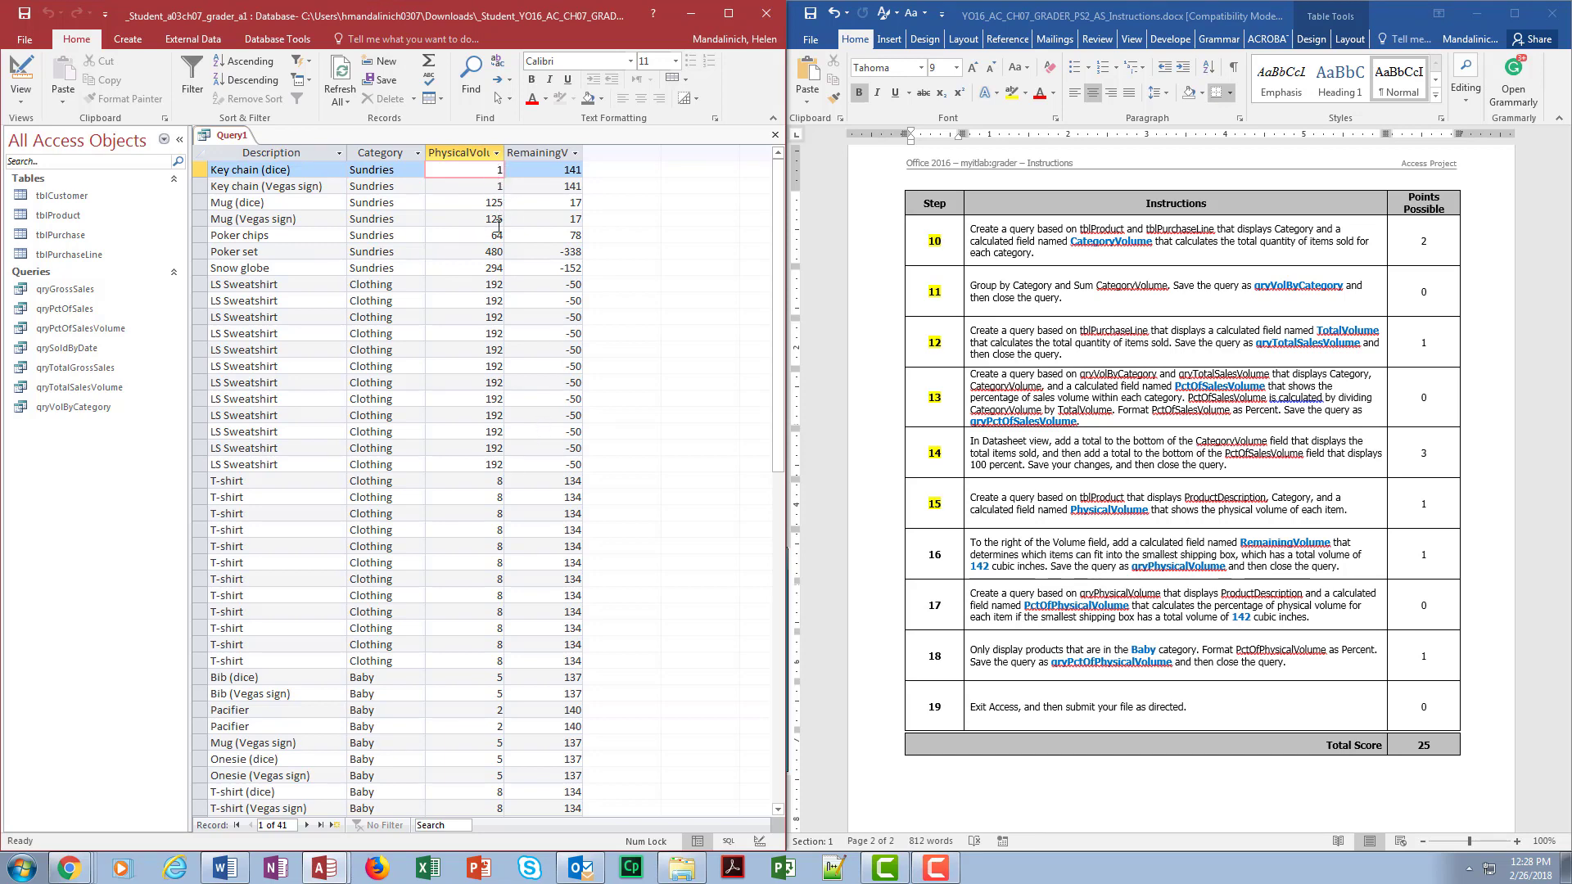
double_click(583, 153)
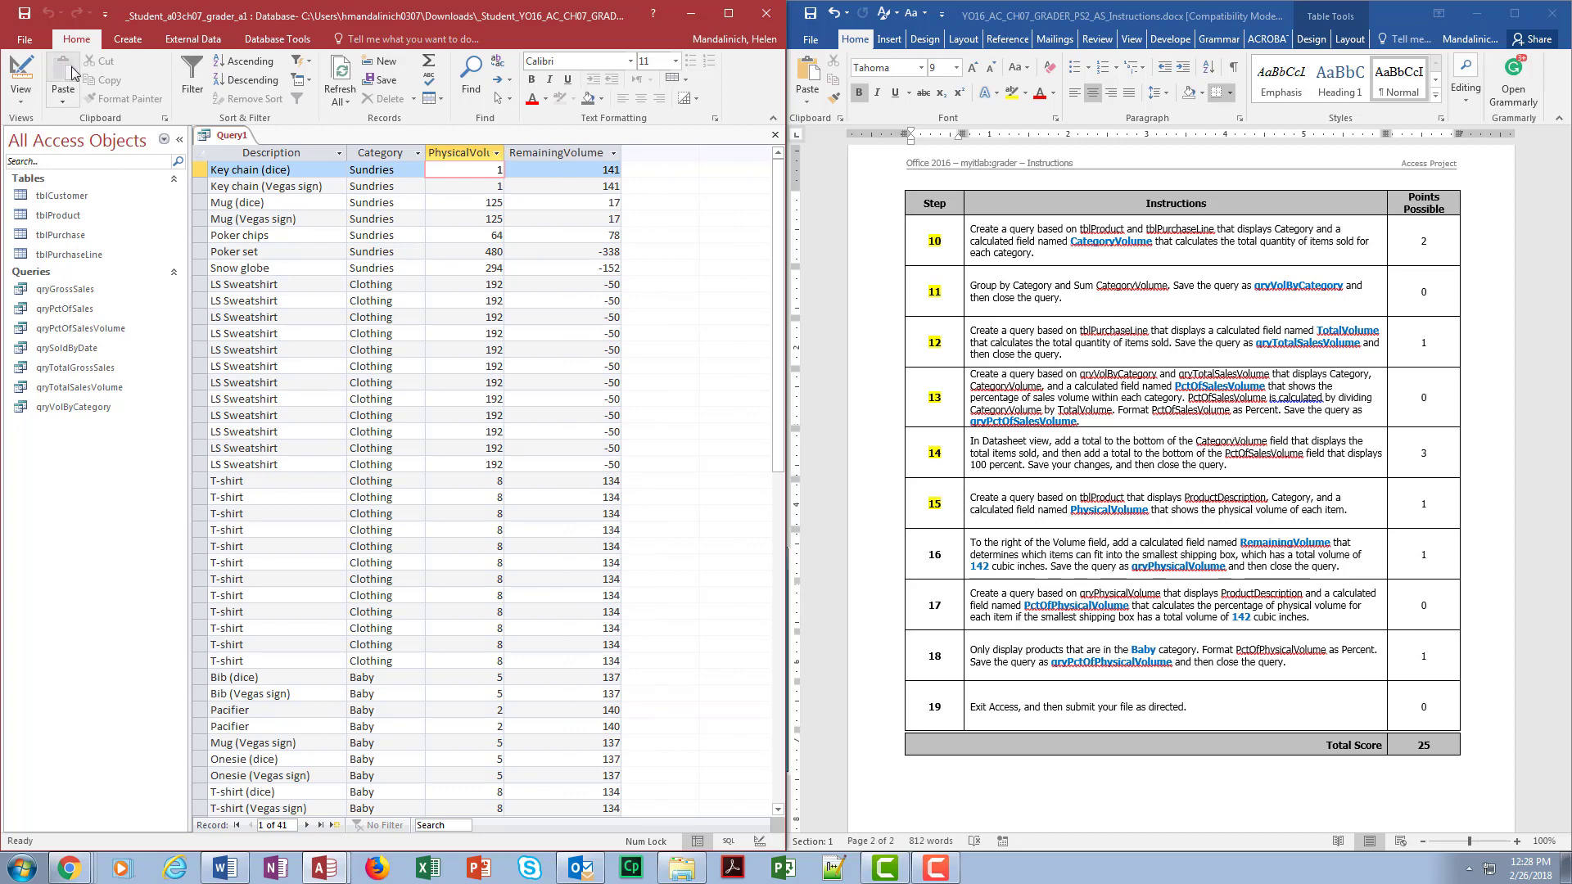
Save the query as qryPhysicalVolume.
left_click(24, 13)
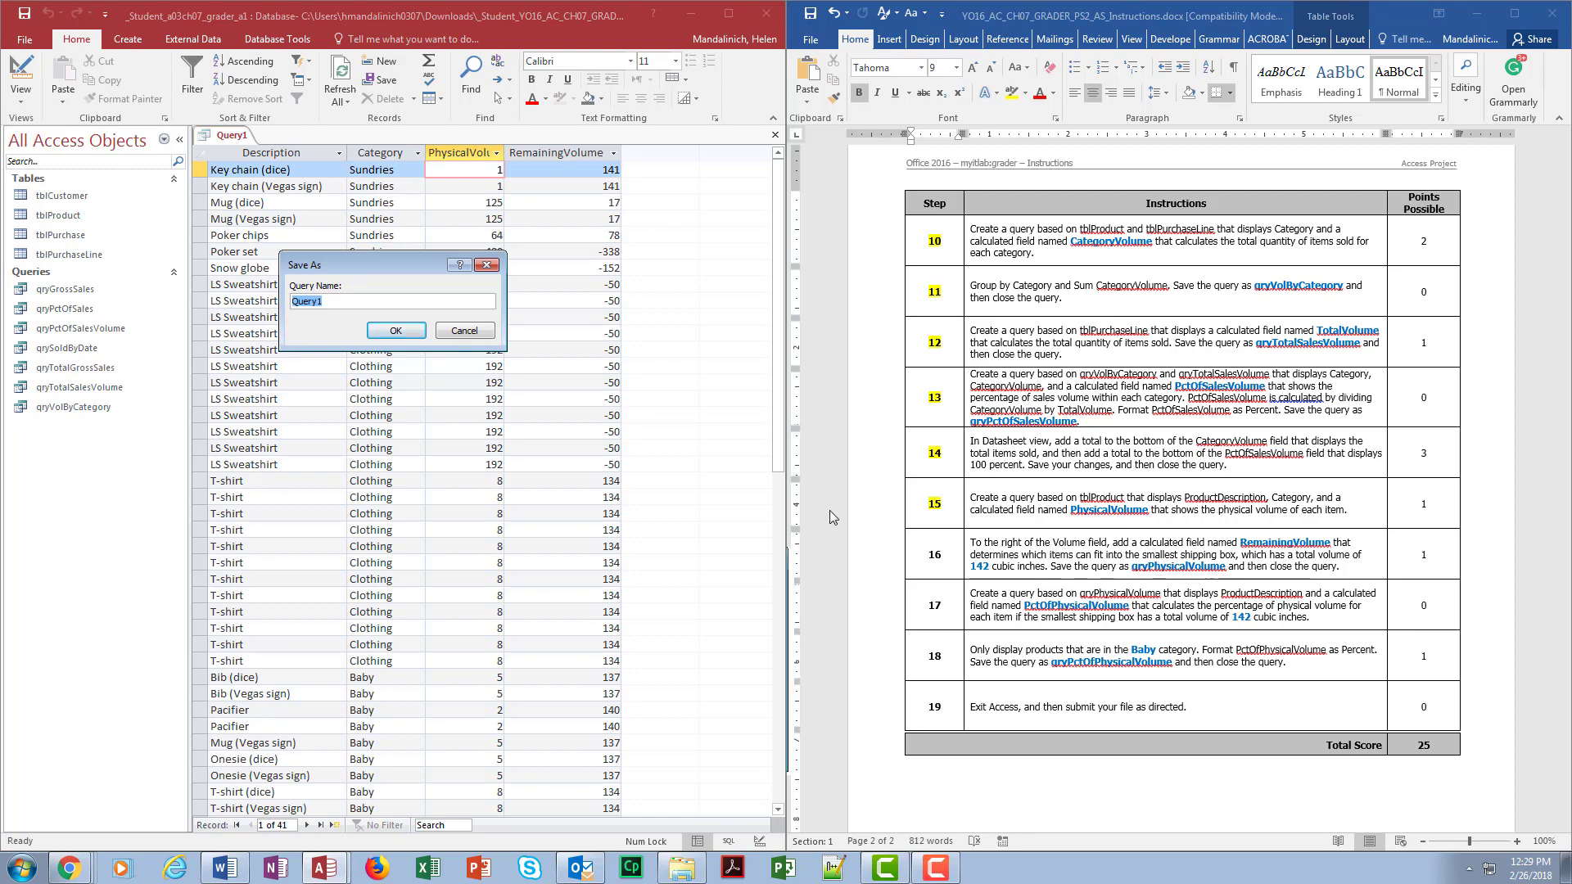
type("qryPhysicalVolume")
key("Return")
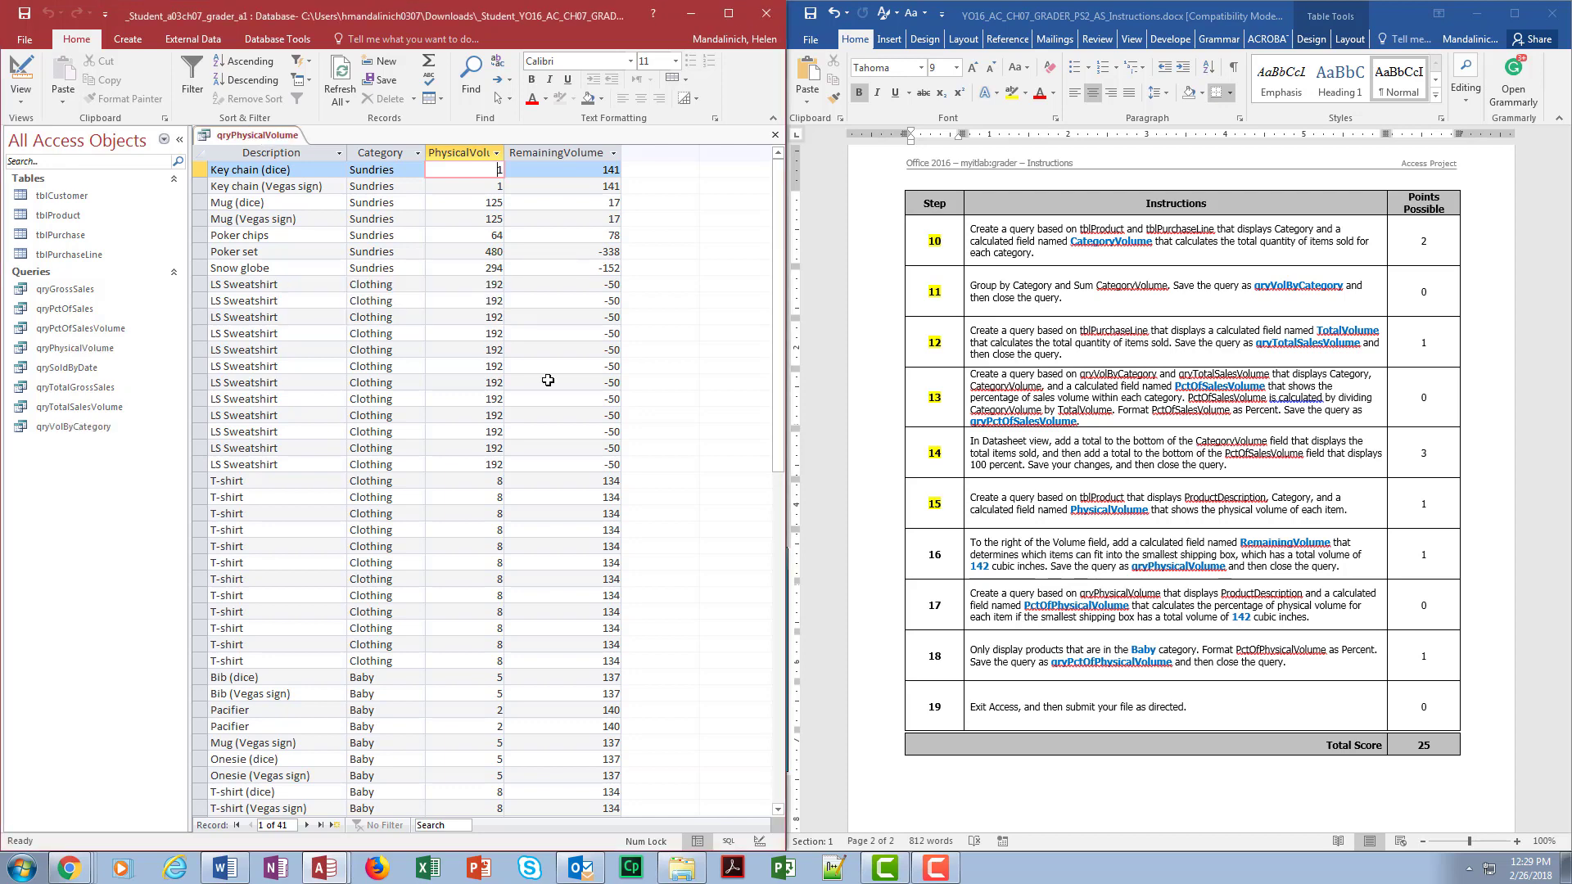
Highlight step number 16 in yellow in the Word instructions.
left_click(899, 551)
double_click(934, 554)
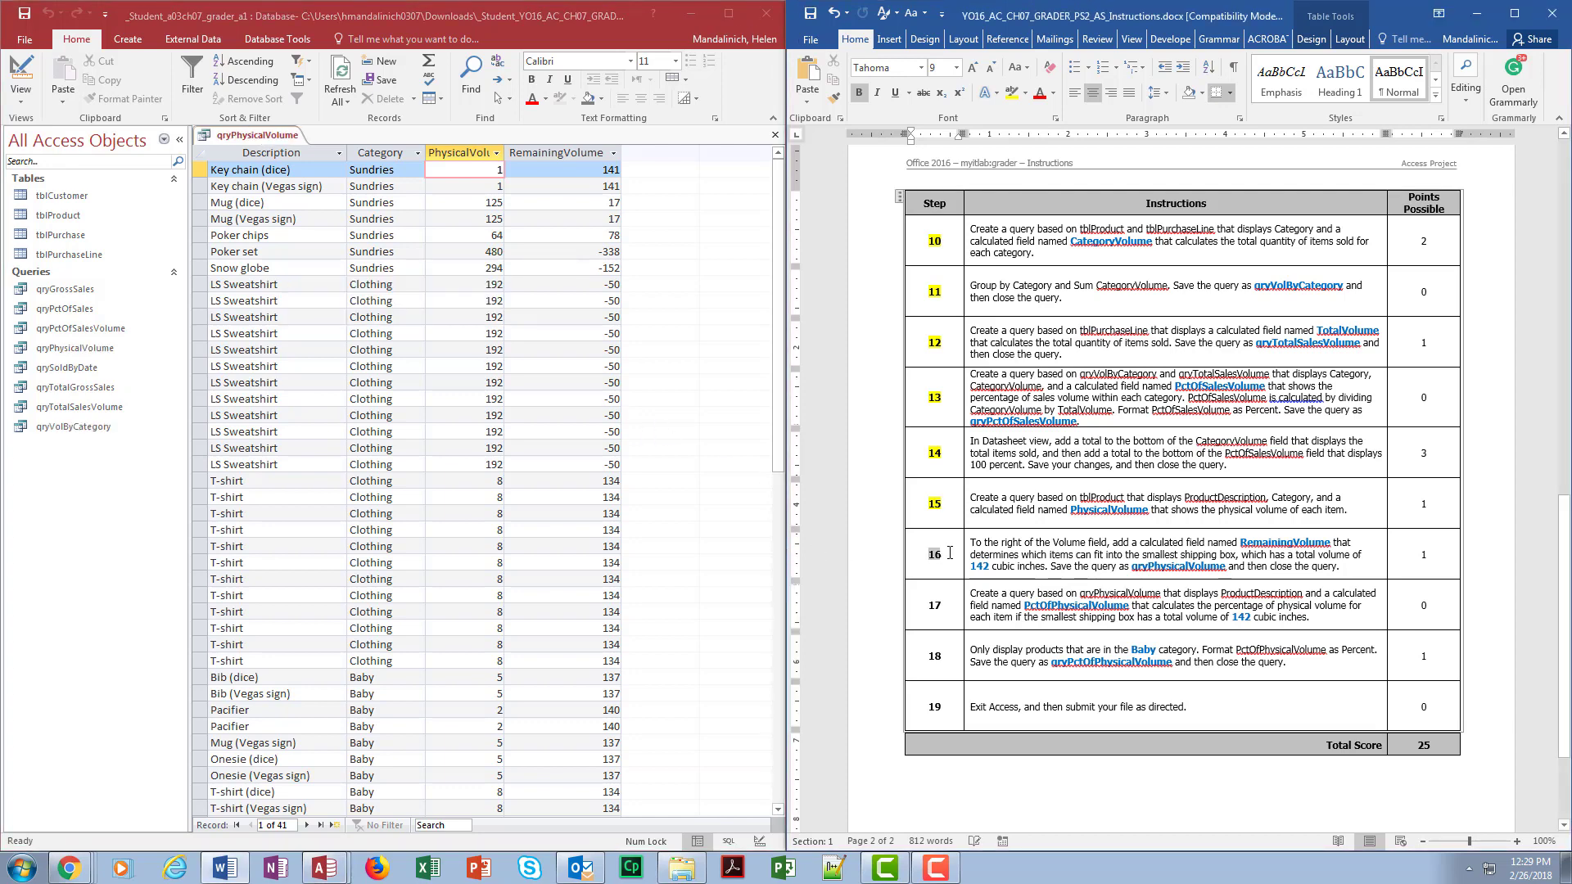
left_click(1012, 92)
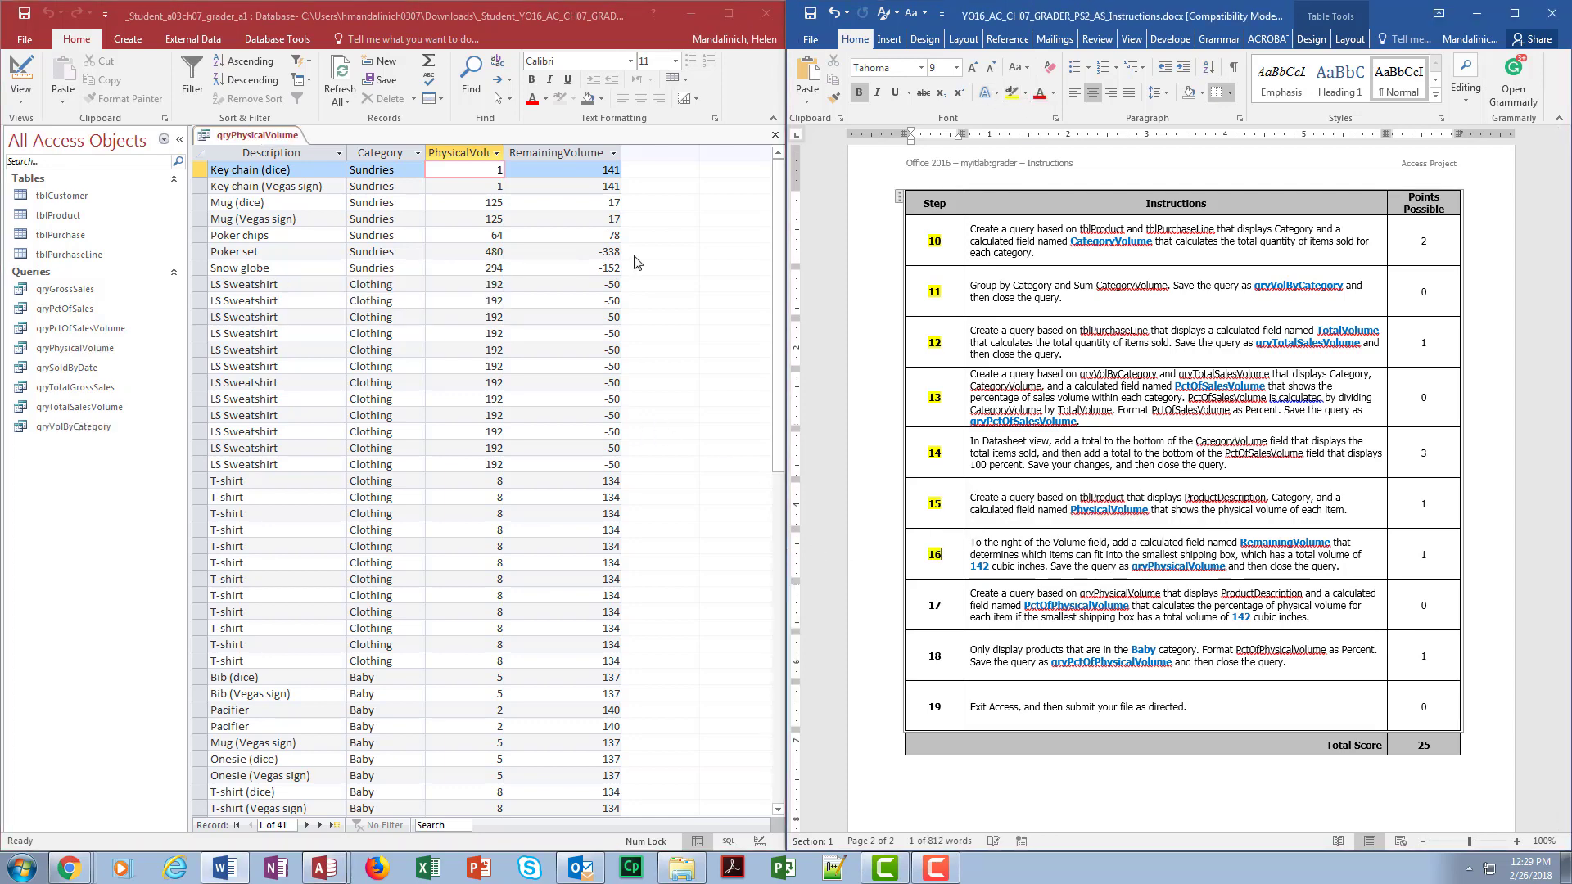
Close the qryPhysicalVolume query in Access.
left_click(781, 145)
left_click(778, 138)
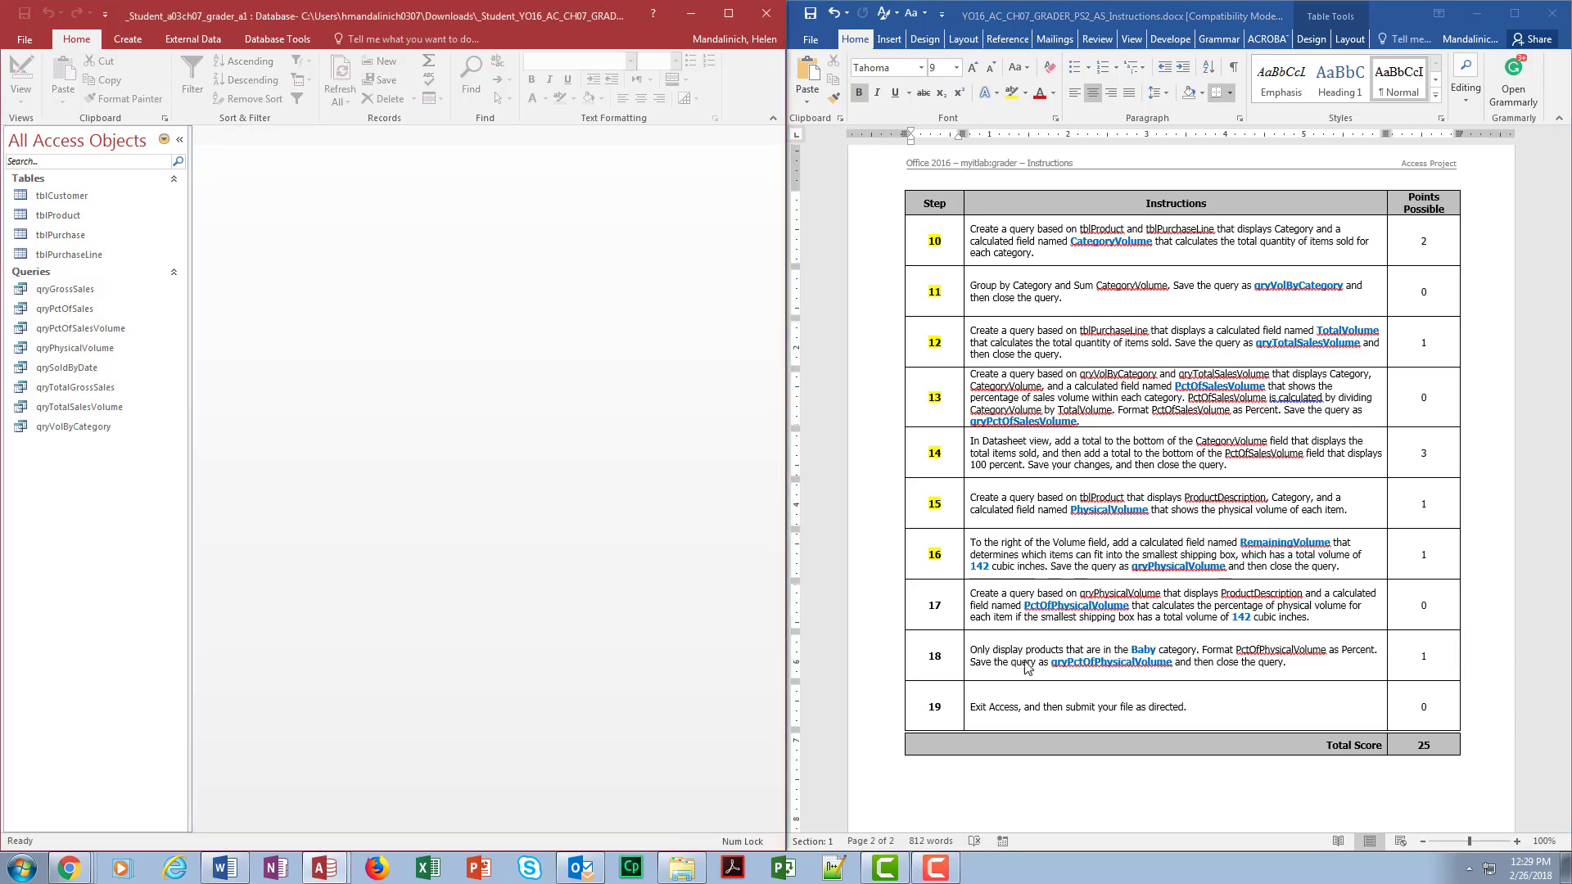